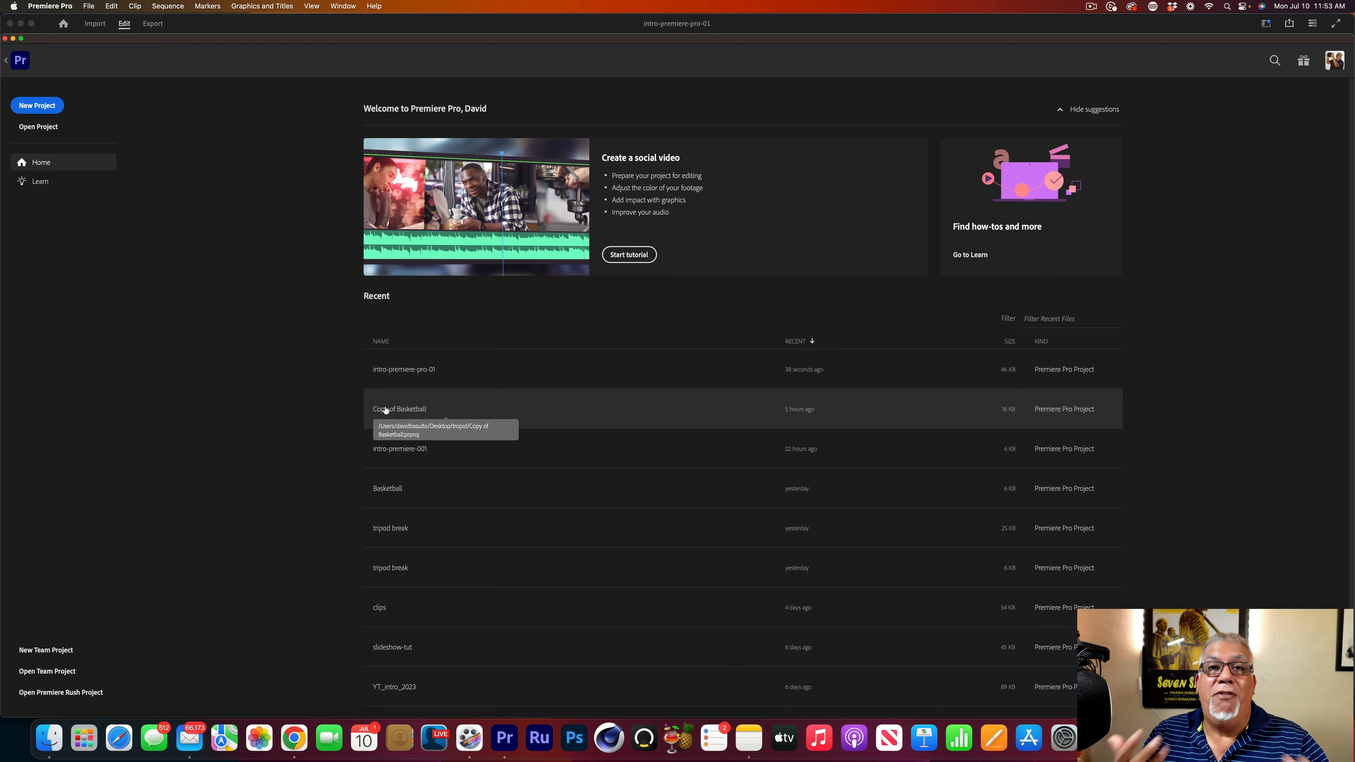
Step: Open the Copy of Basketball project and bring up the Lumetri Color controls for the frame at 00:00:00:04
click(386, 409)
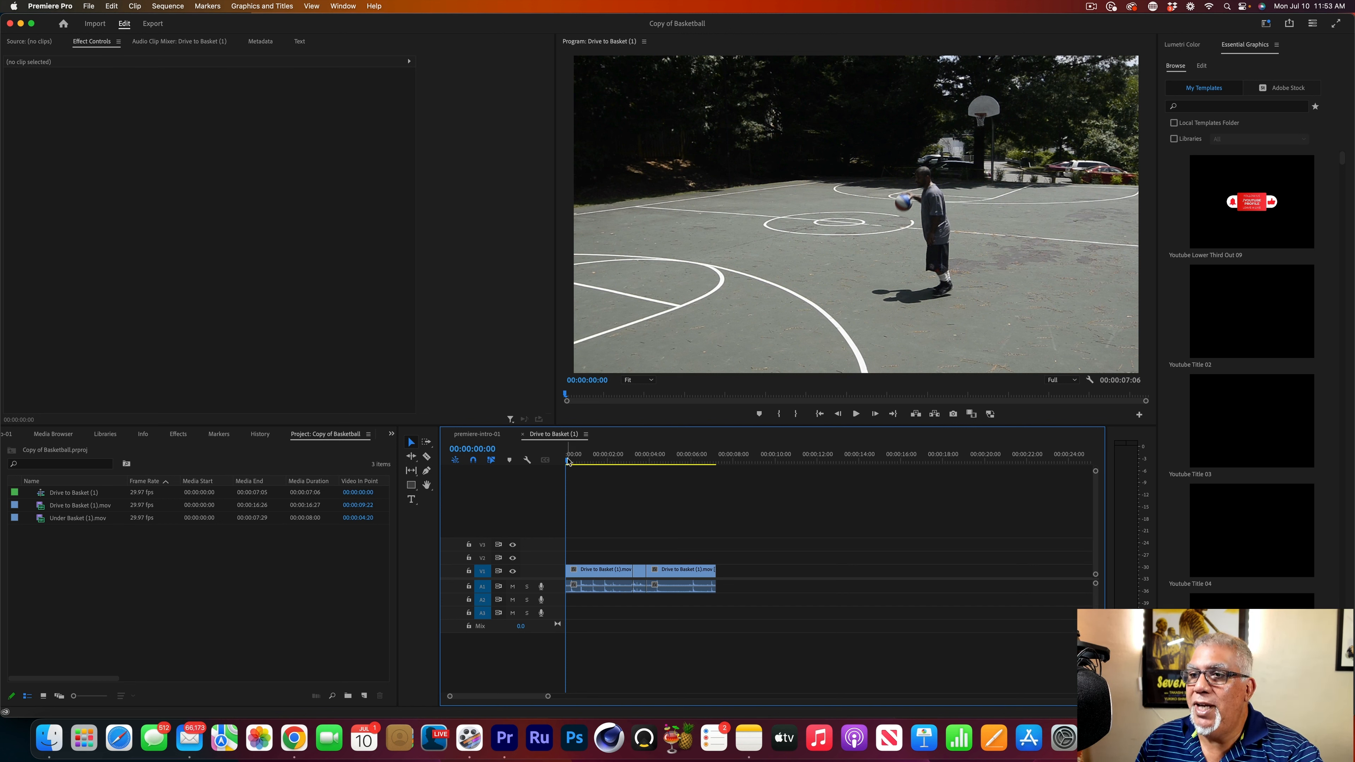
drag(568, 463, 573, 508)
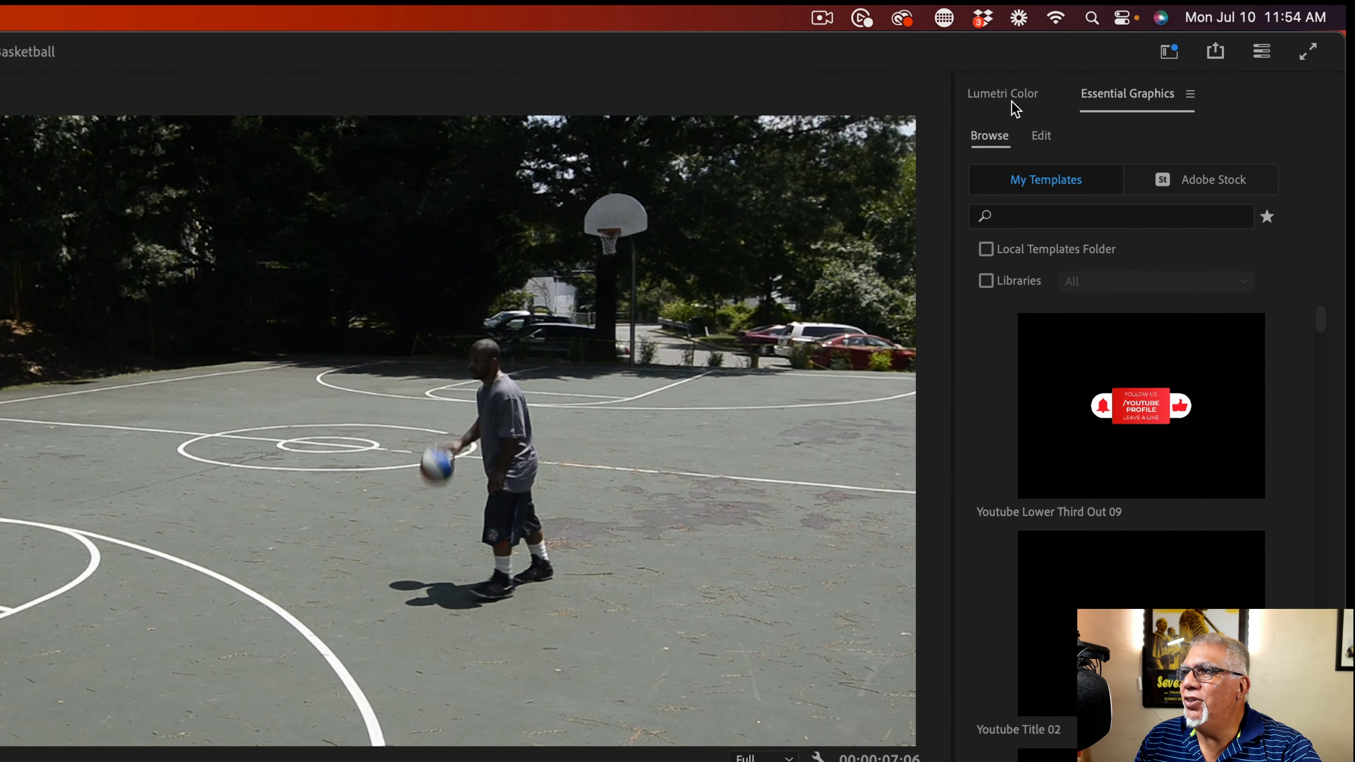
click(1183, 45)
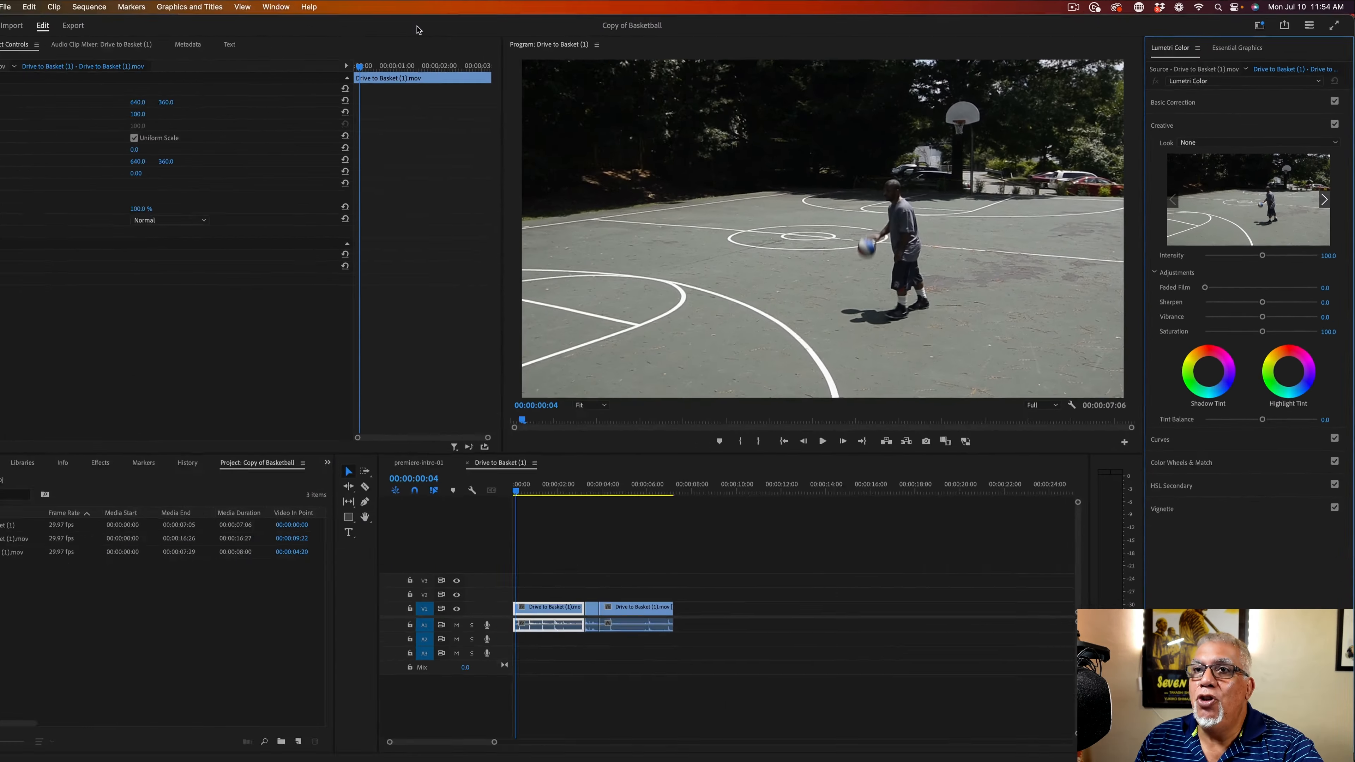
Step: Reset the Editing workspace to its saved layout and widen the Program monitor by narrowing the Source monitor
click(342, 6)
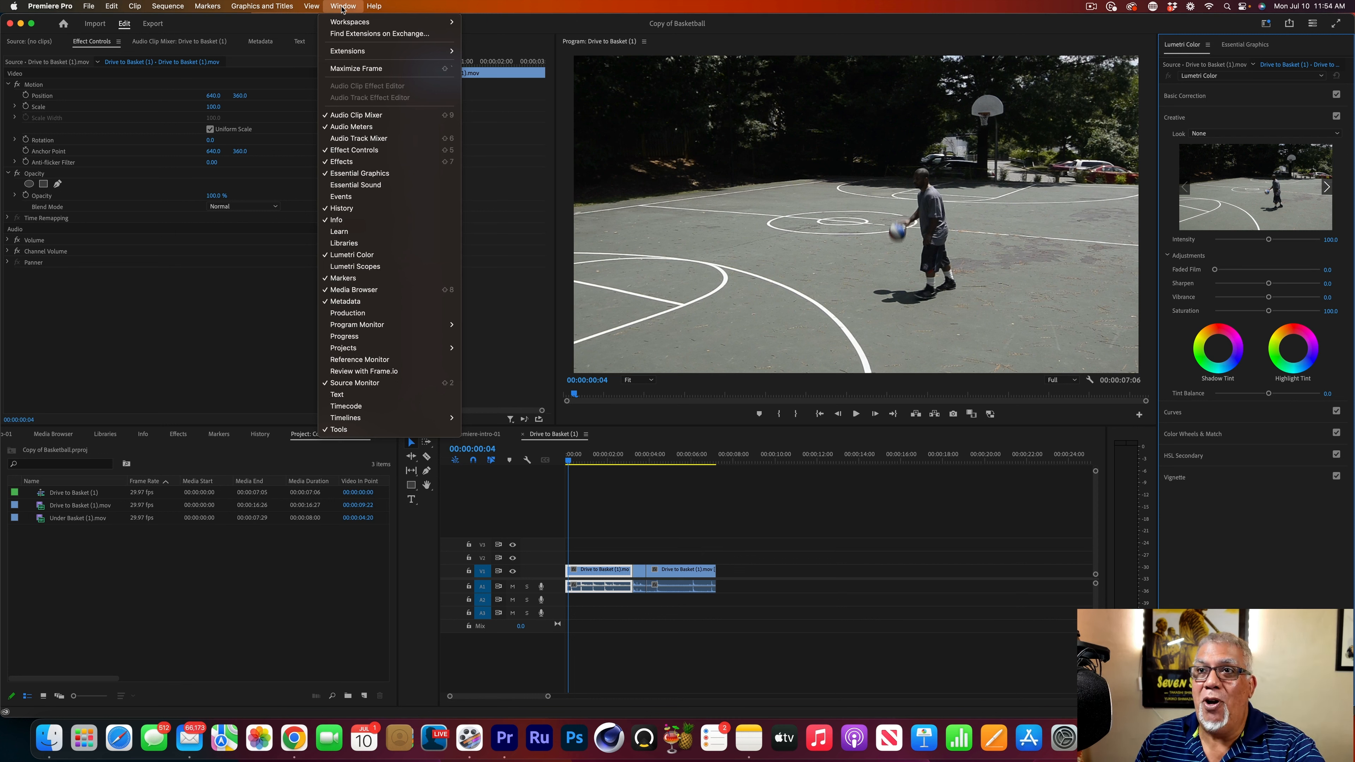
mouse_move(353, 22)
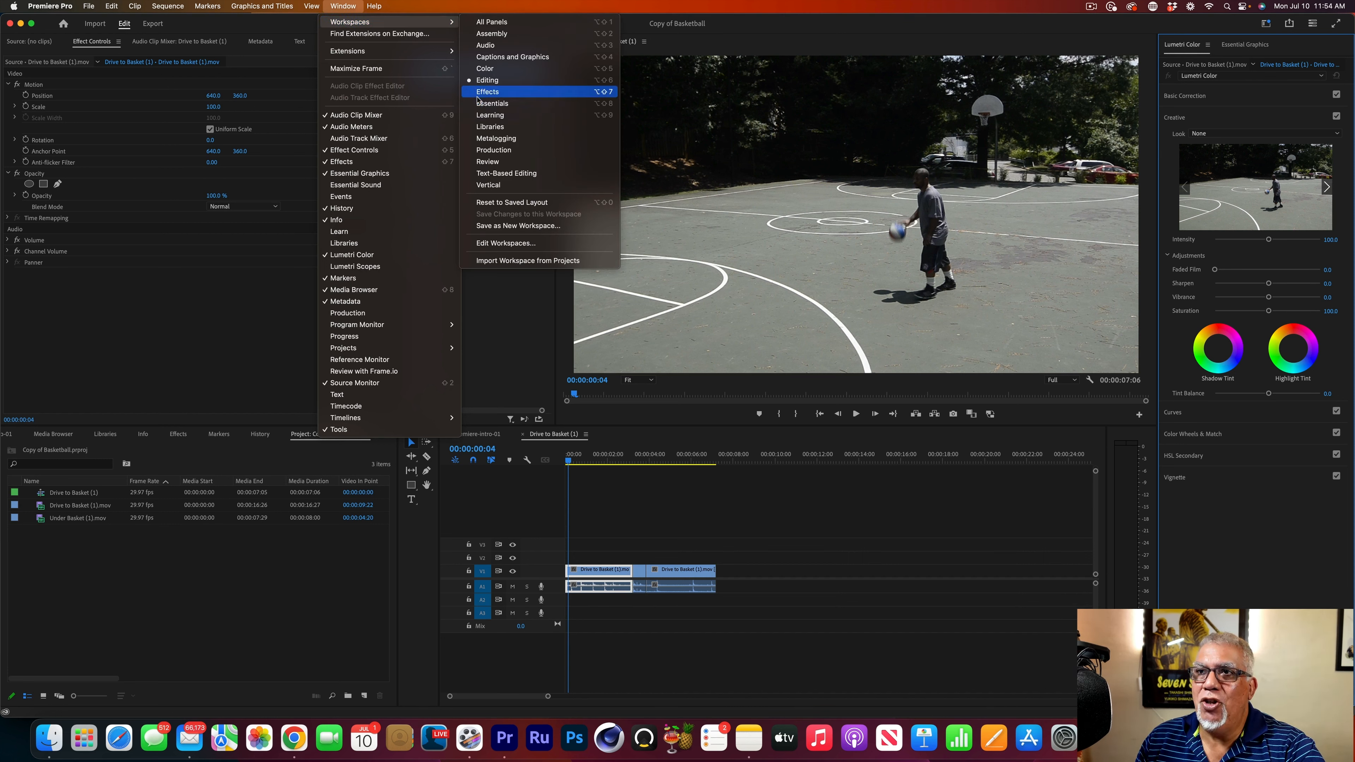
click(534, 203)
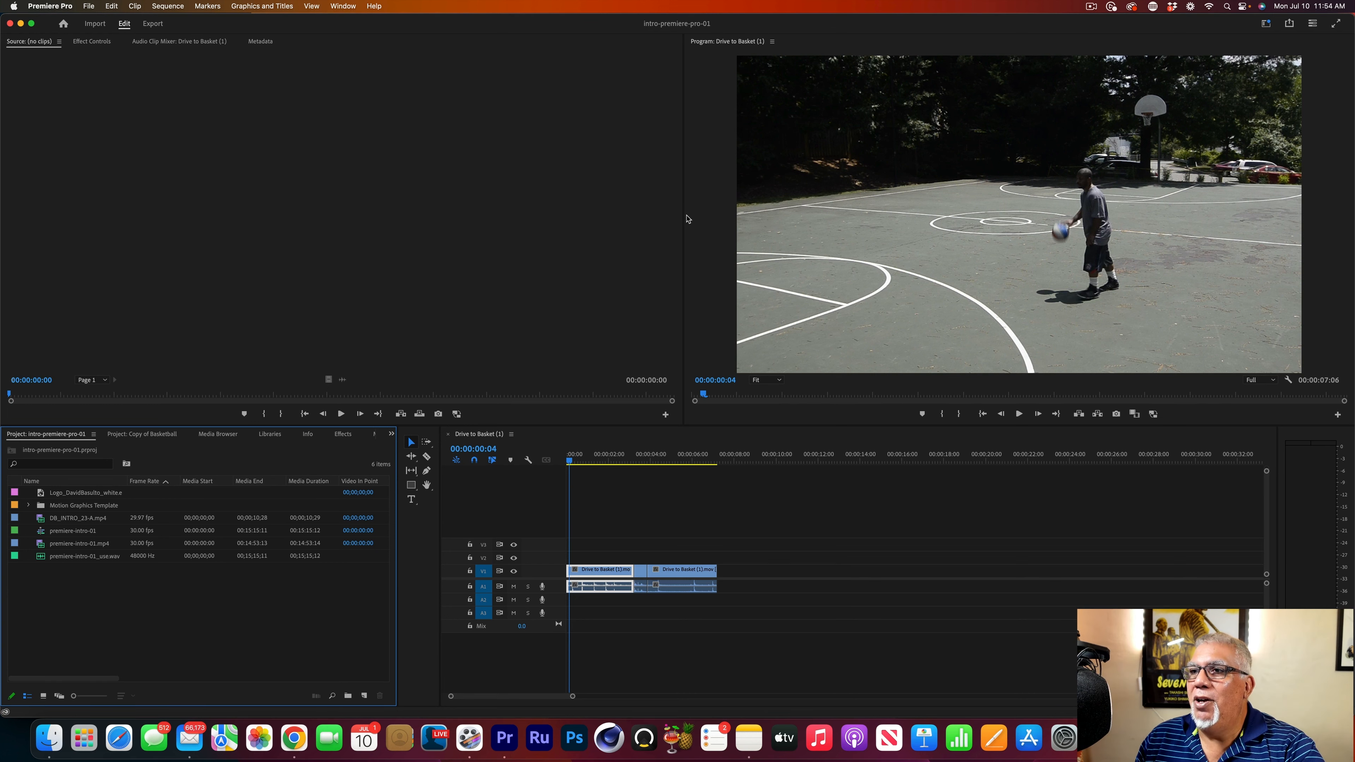
drag(684, 214, 536, 211)
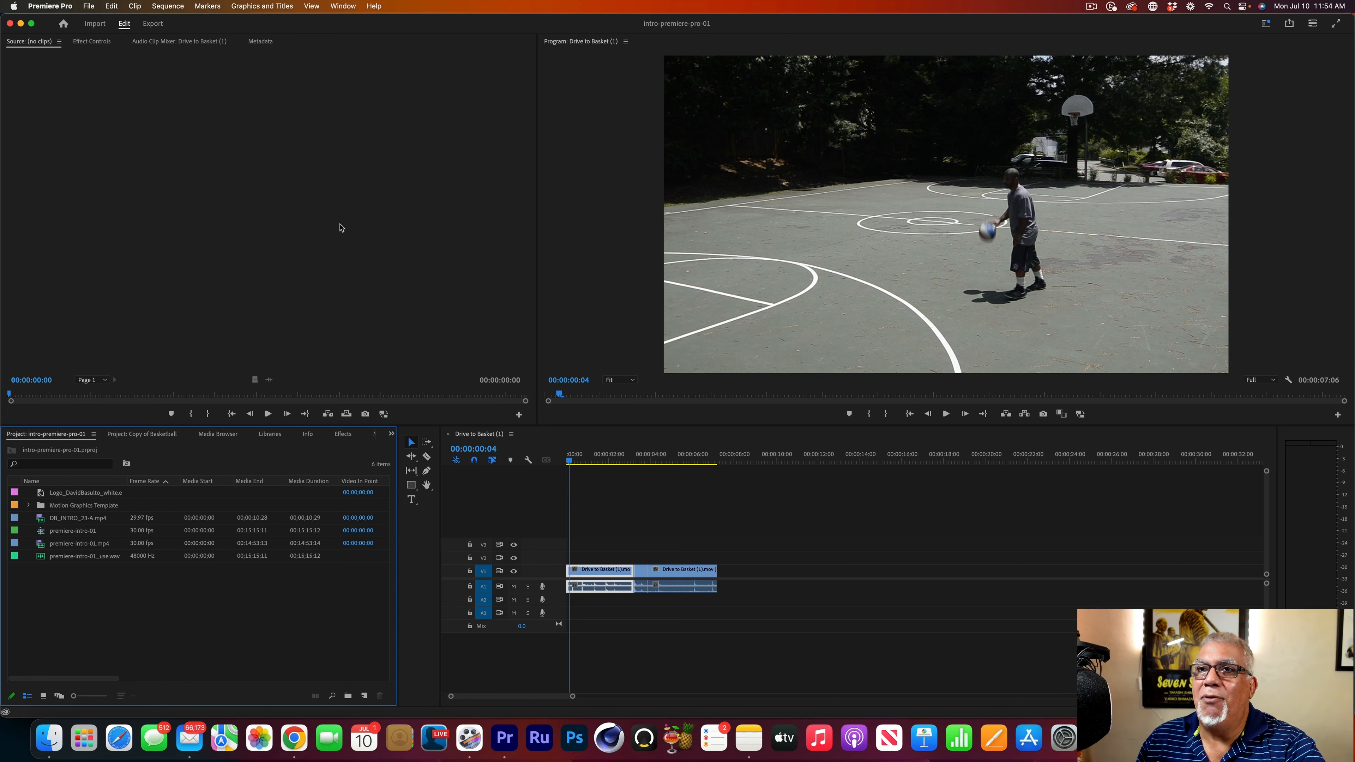
Step: Show the Essential Graphics and Lumetri Color panels and expand the Basic Correction section
click(339, 7)
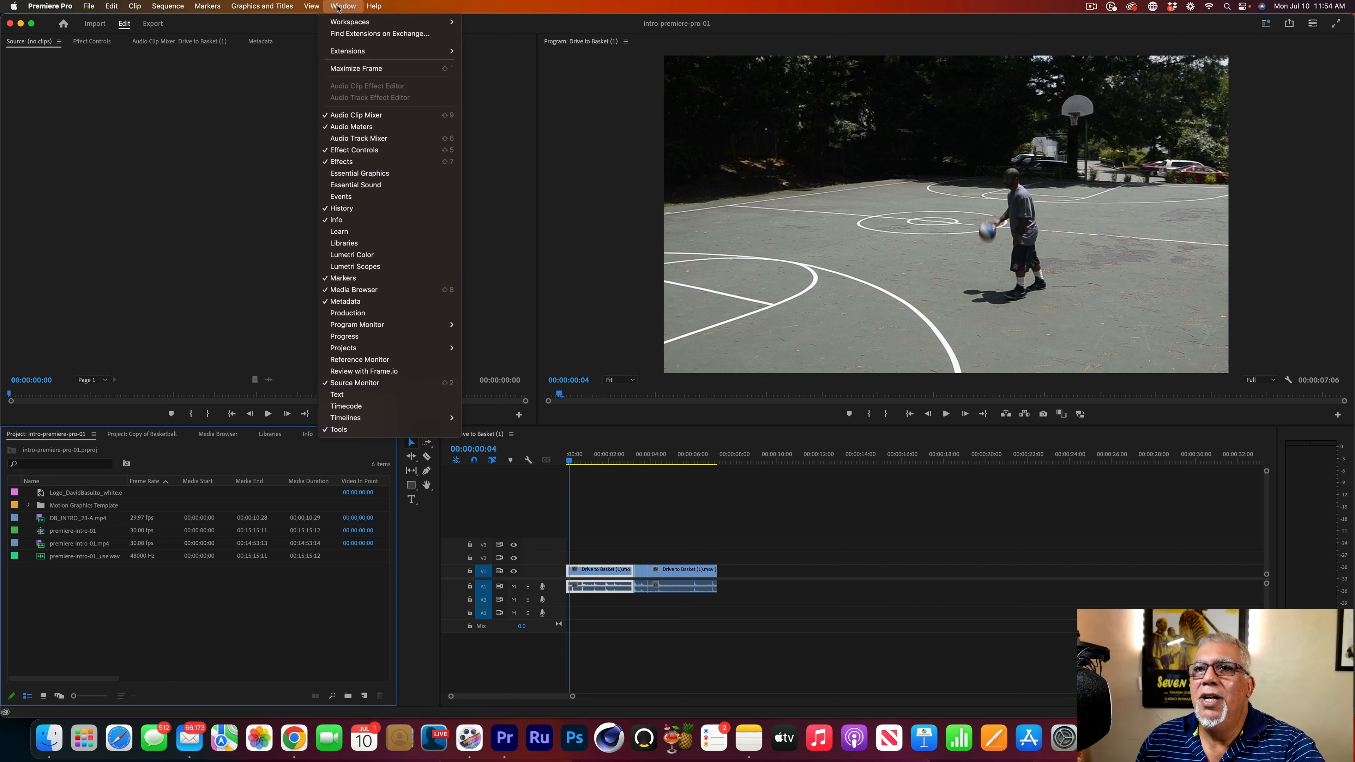
click(367, 174)
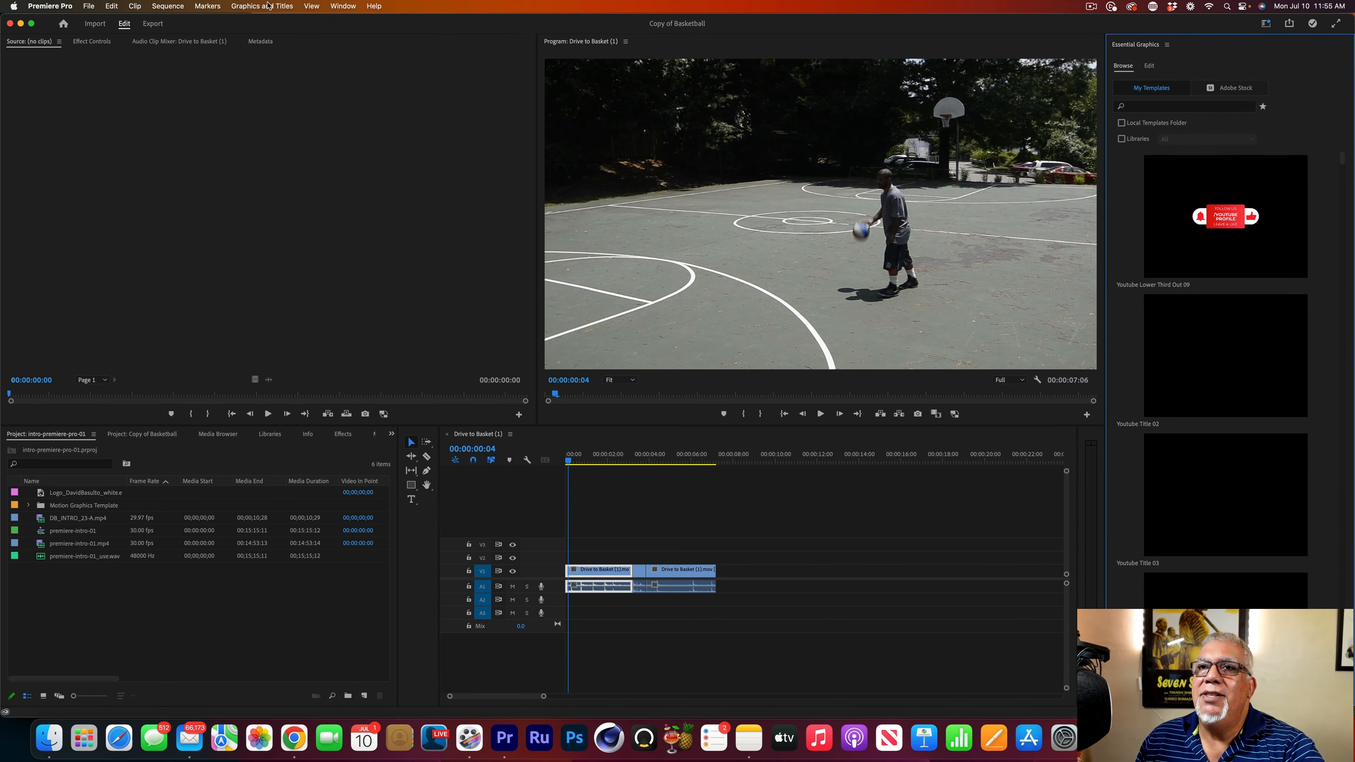
click(343, 6)
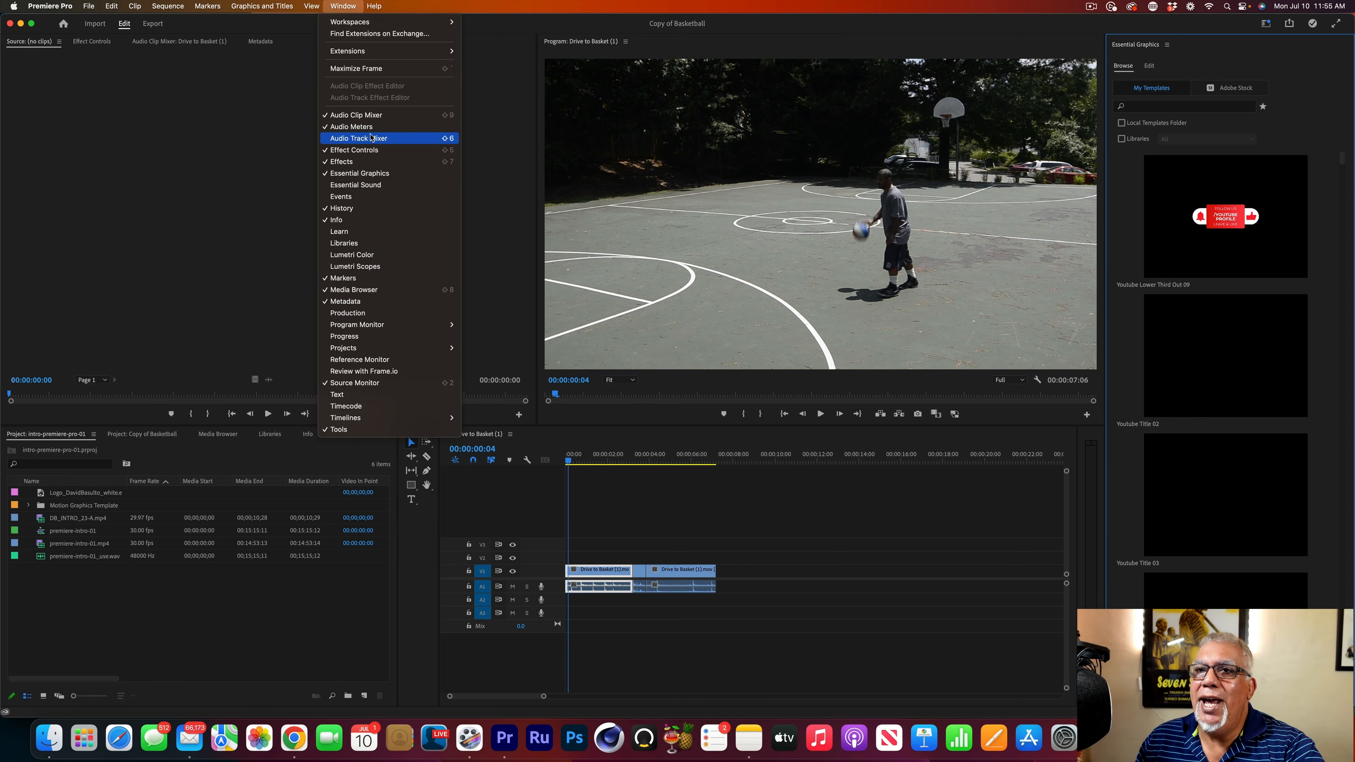
click(352, 255)
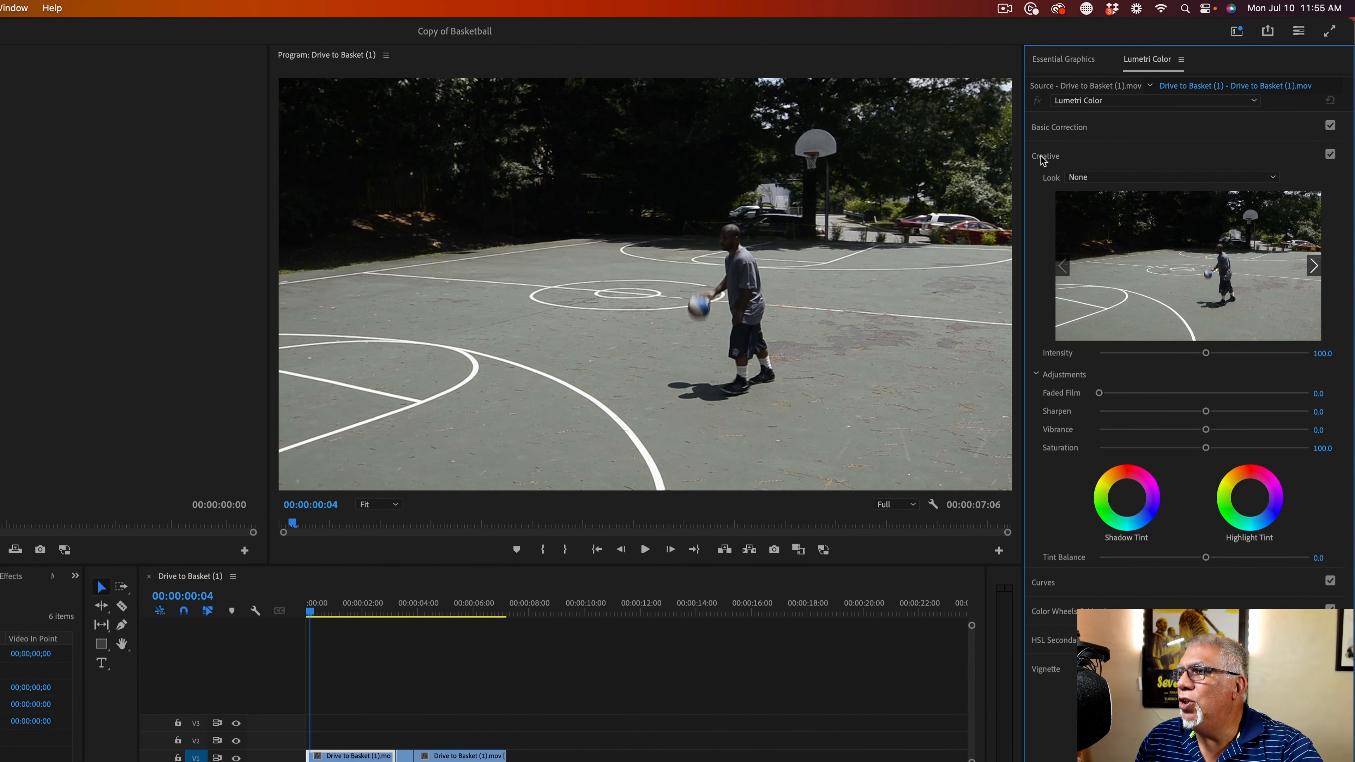
click(1043, 130)
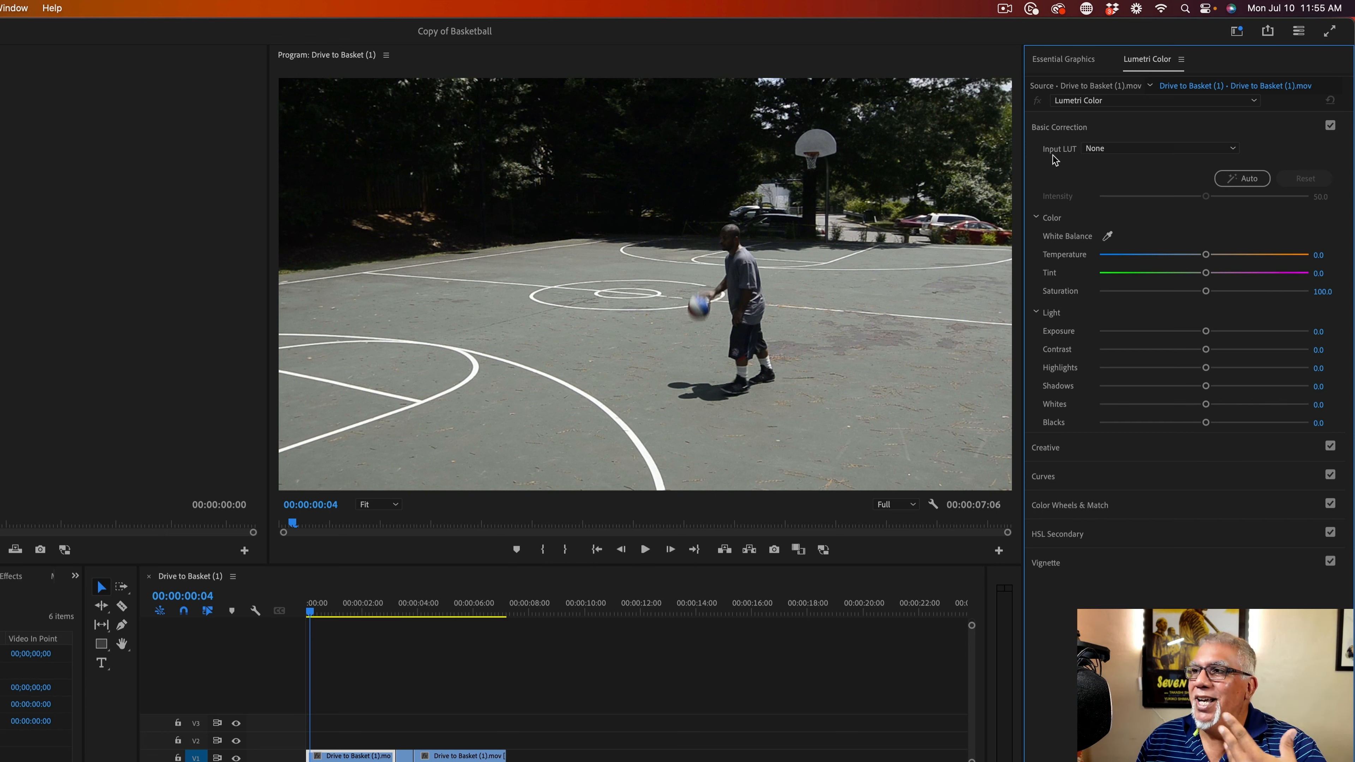
Step: Try the Phantom_Rec709_Gamma input LUT on the clip and set Input LUT back to None
click(1153, 149)
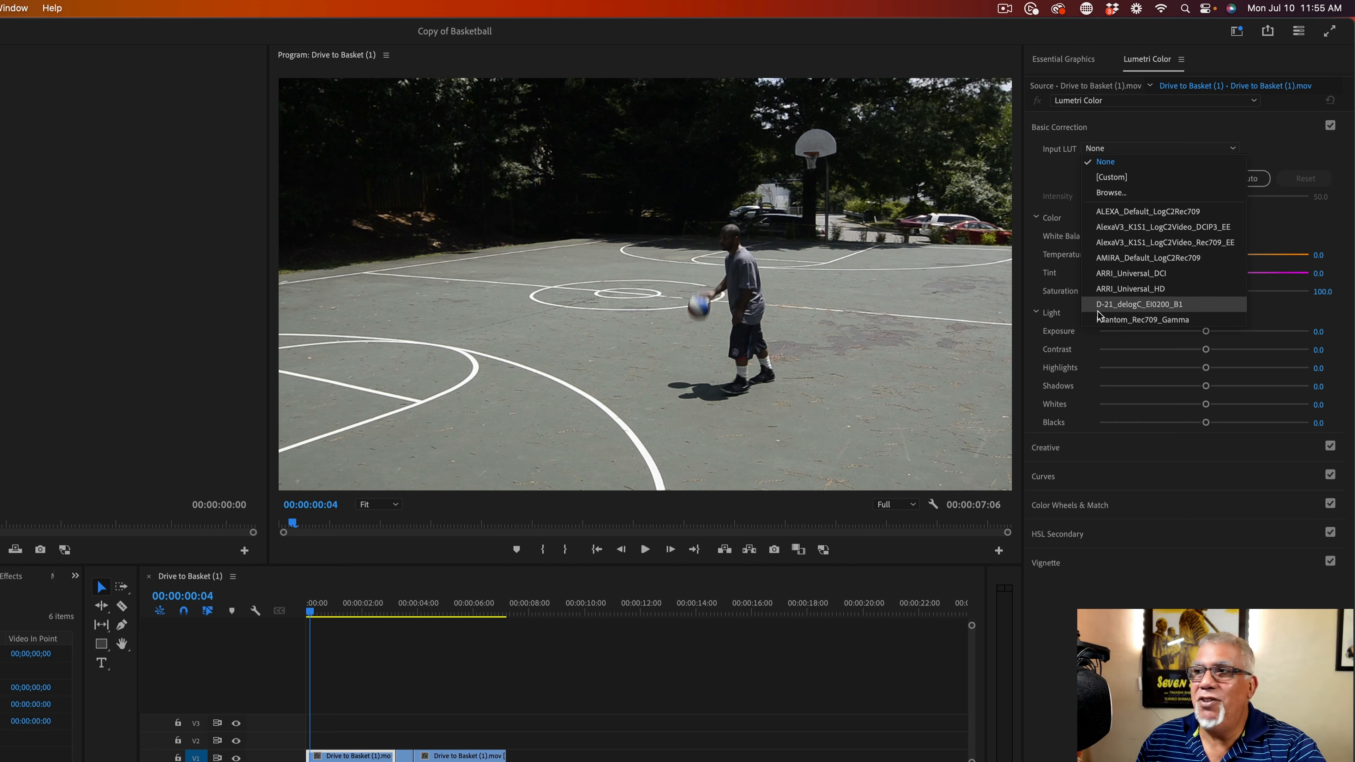
click(1122, 321)
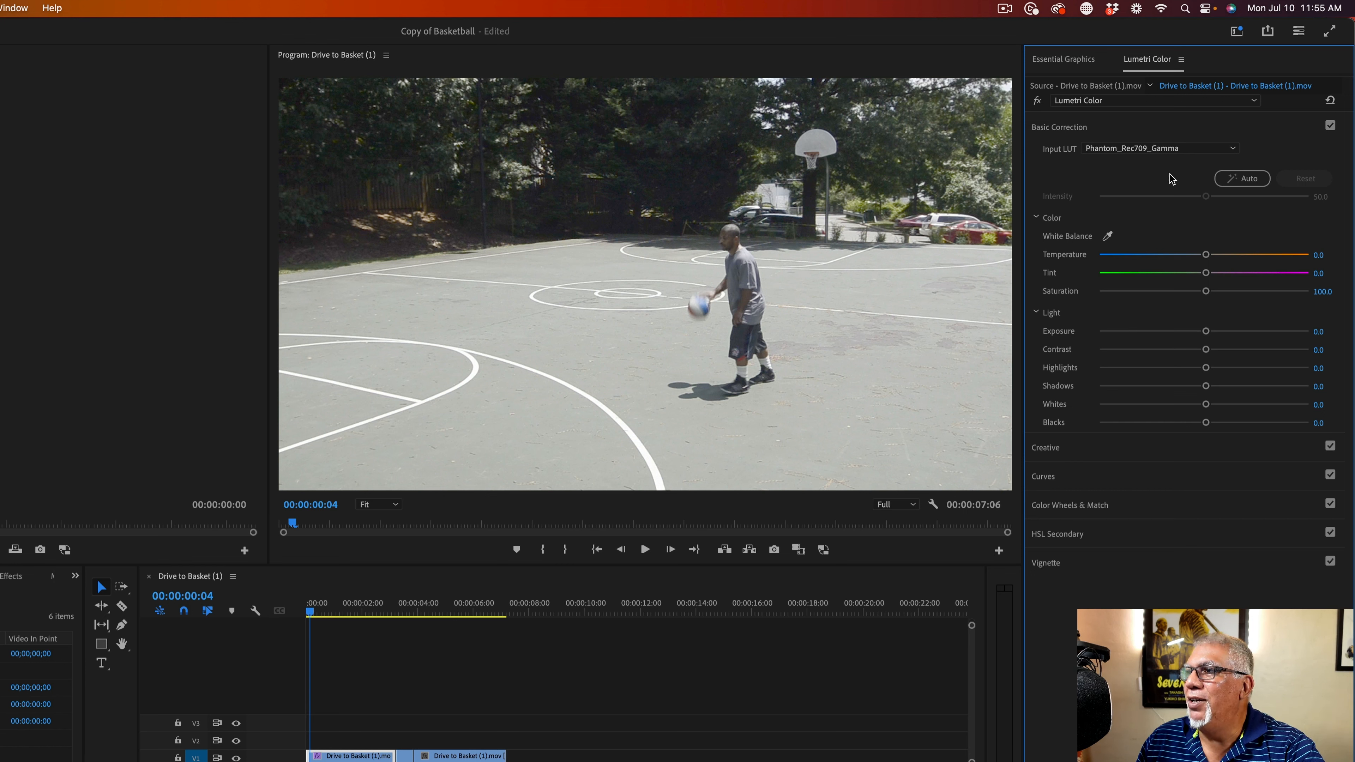
click(1132, 150)
click(1131, 162)
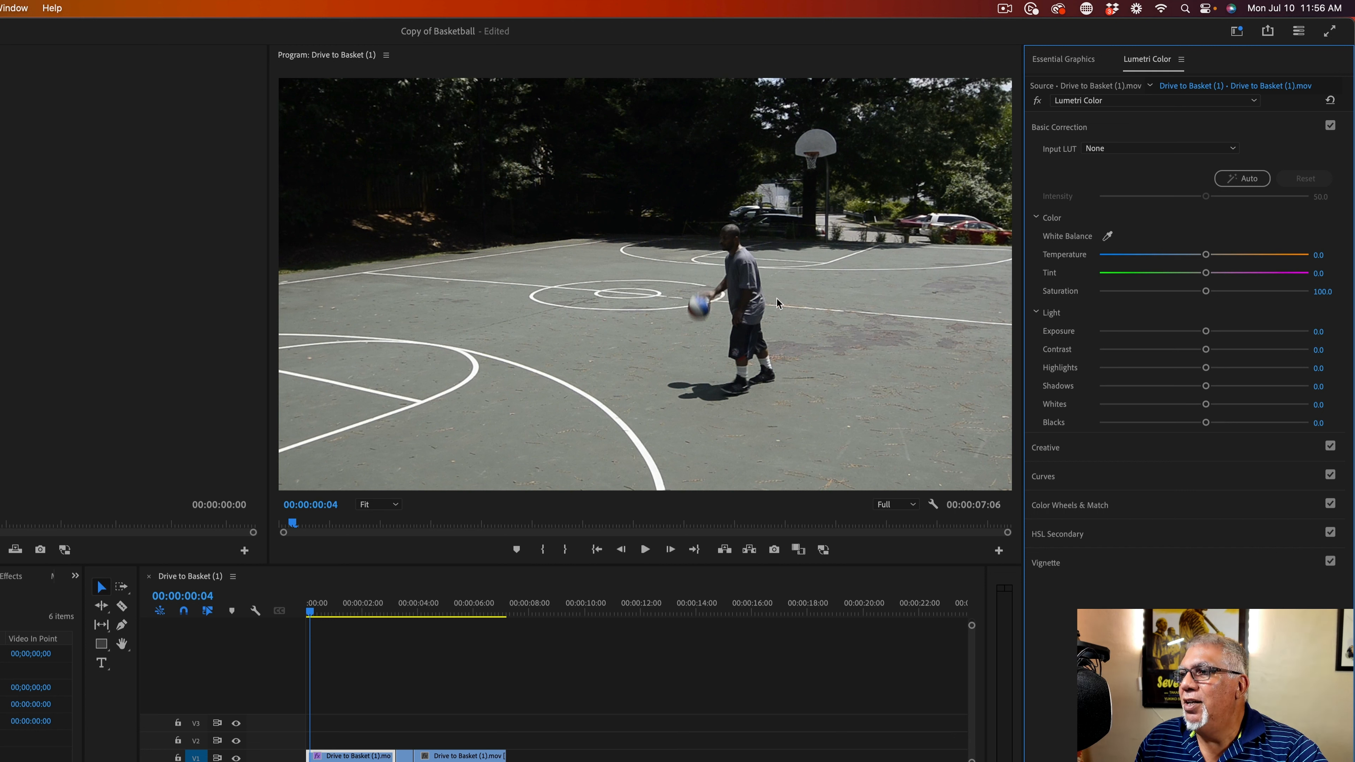
Step: Sample white balance from the white court line and raise Exposure to 1.1, comparing the clip with the Lumetri effect off and on
click(1106, 237)
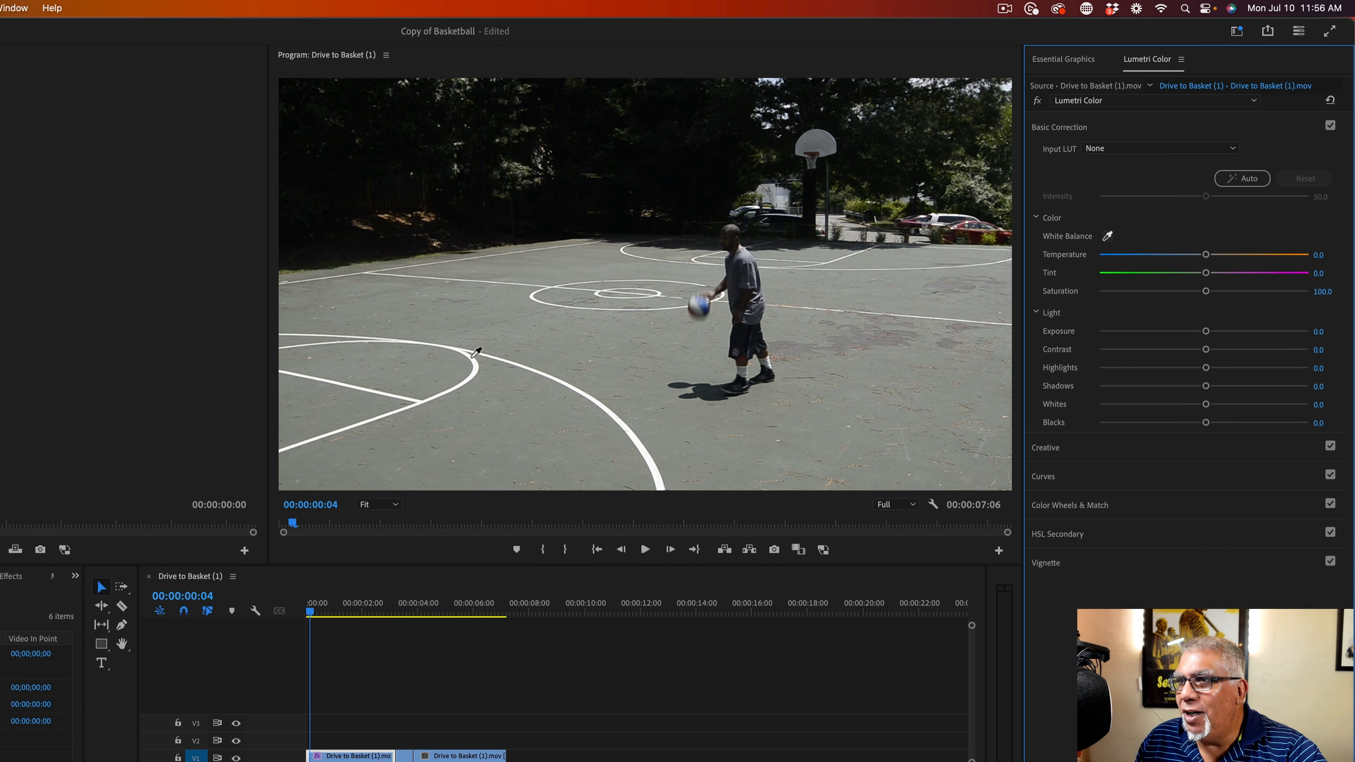
click(472, 356)
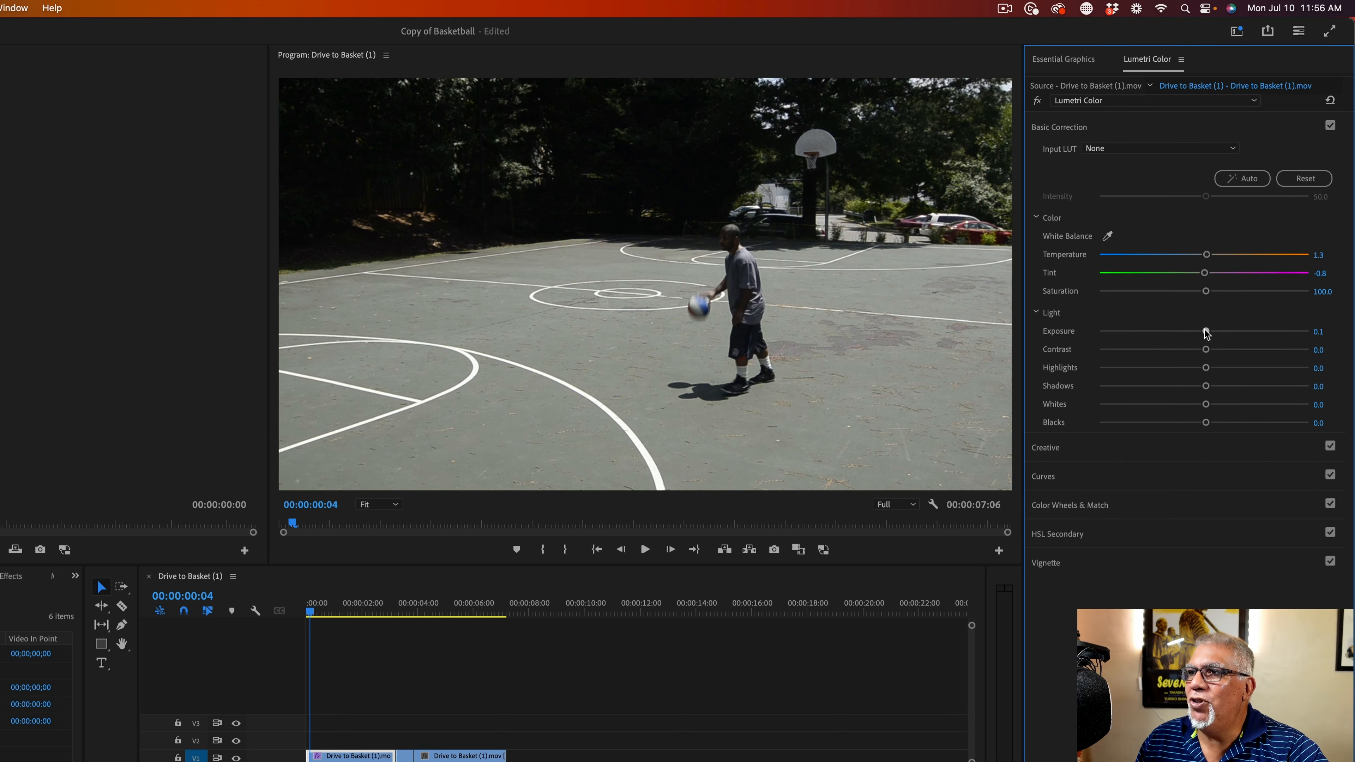
drag(1207, 334, 1227, 333)
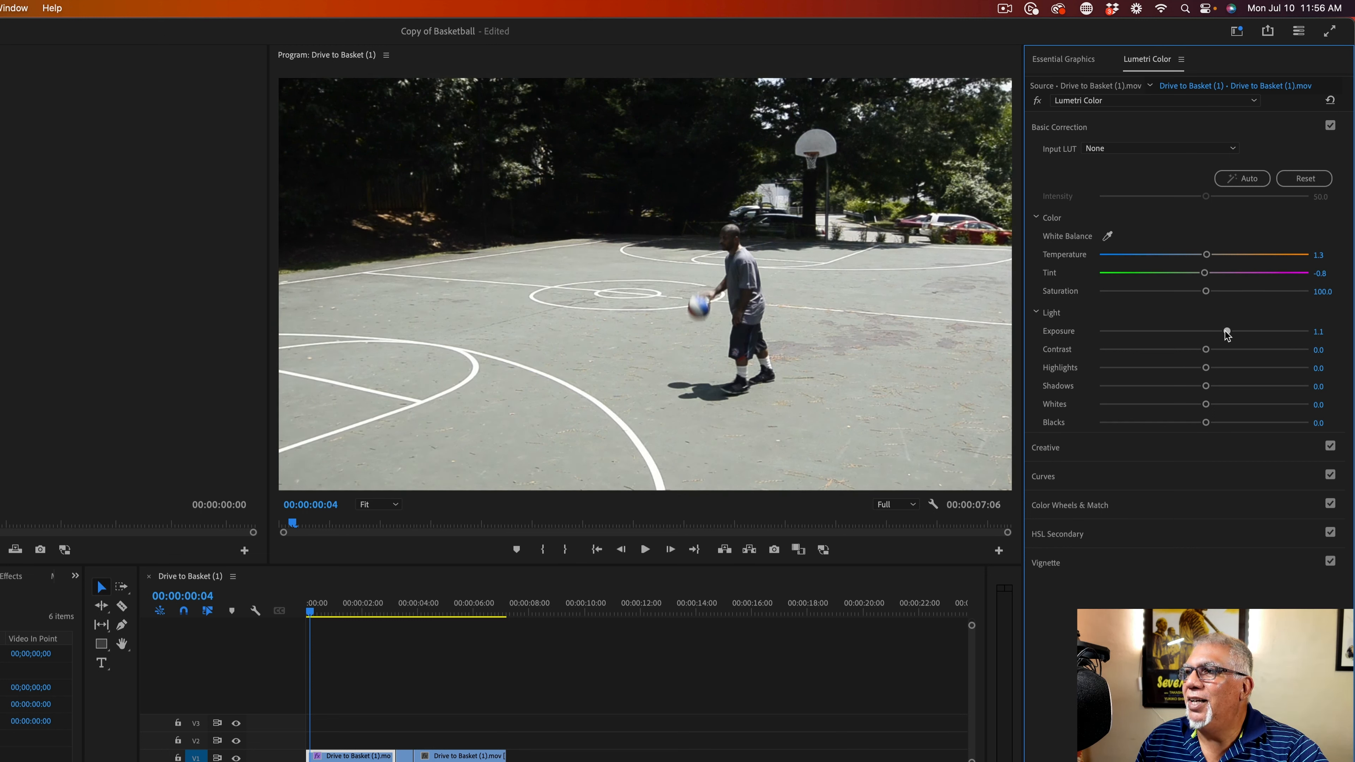
click(1037, 101)
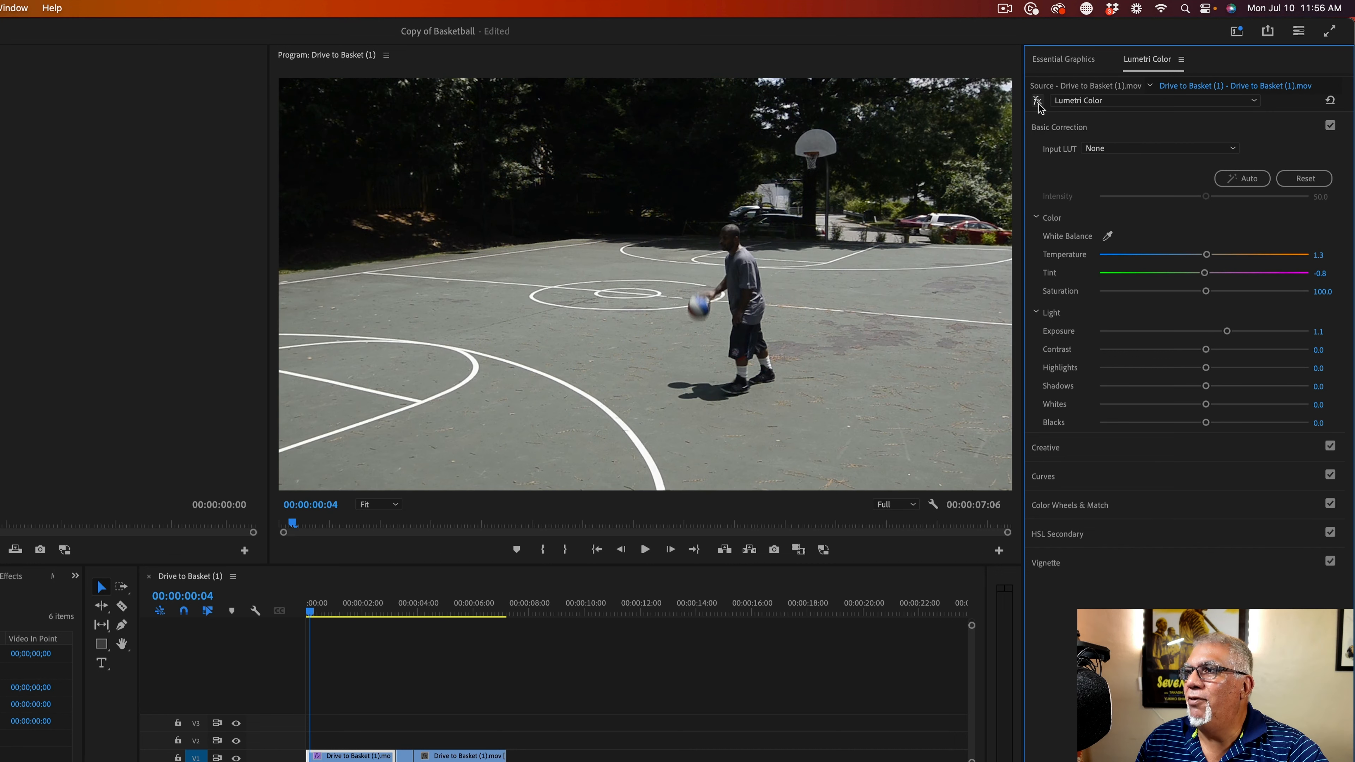
click(1037, 101)
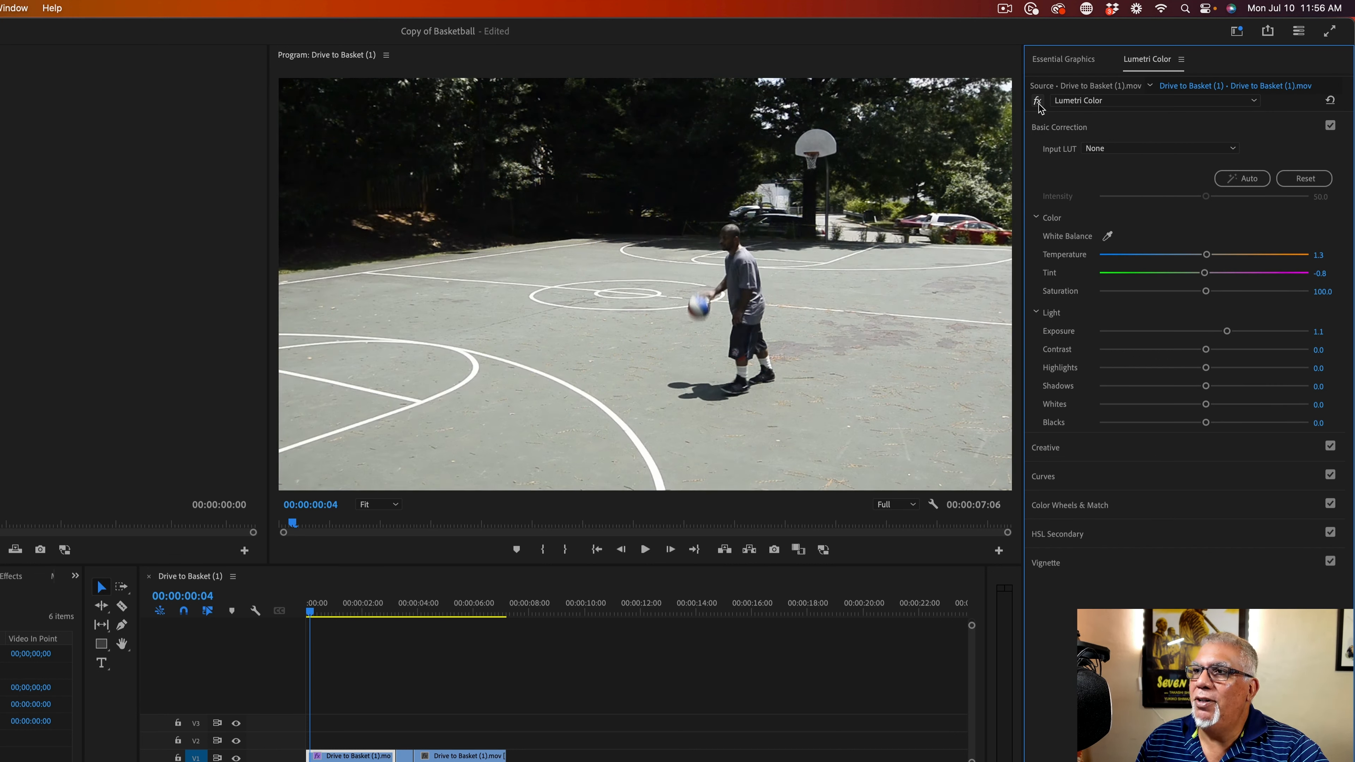
click(1037, 101)
click(1038, 101)
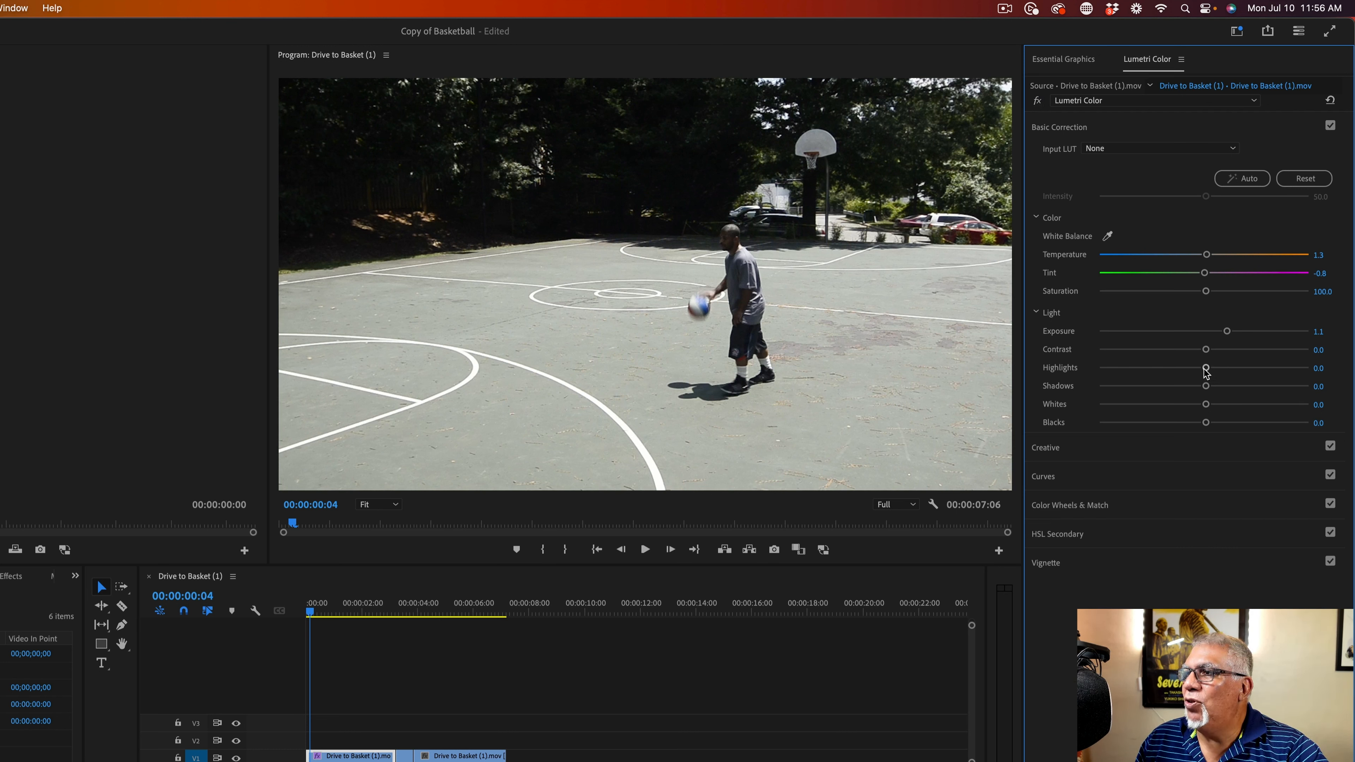
Step: Set Highlights to 8.4 and Shadows to 71.2, comparing the clip with the Lumetri effect off and on
drag(1207, 372, 1305, 378)
drag(1305, 376, 1213, 378)
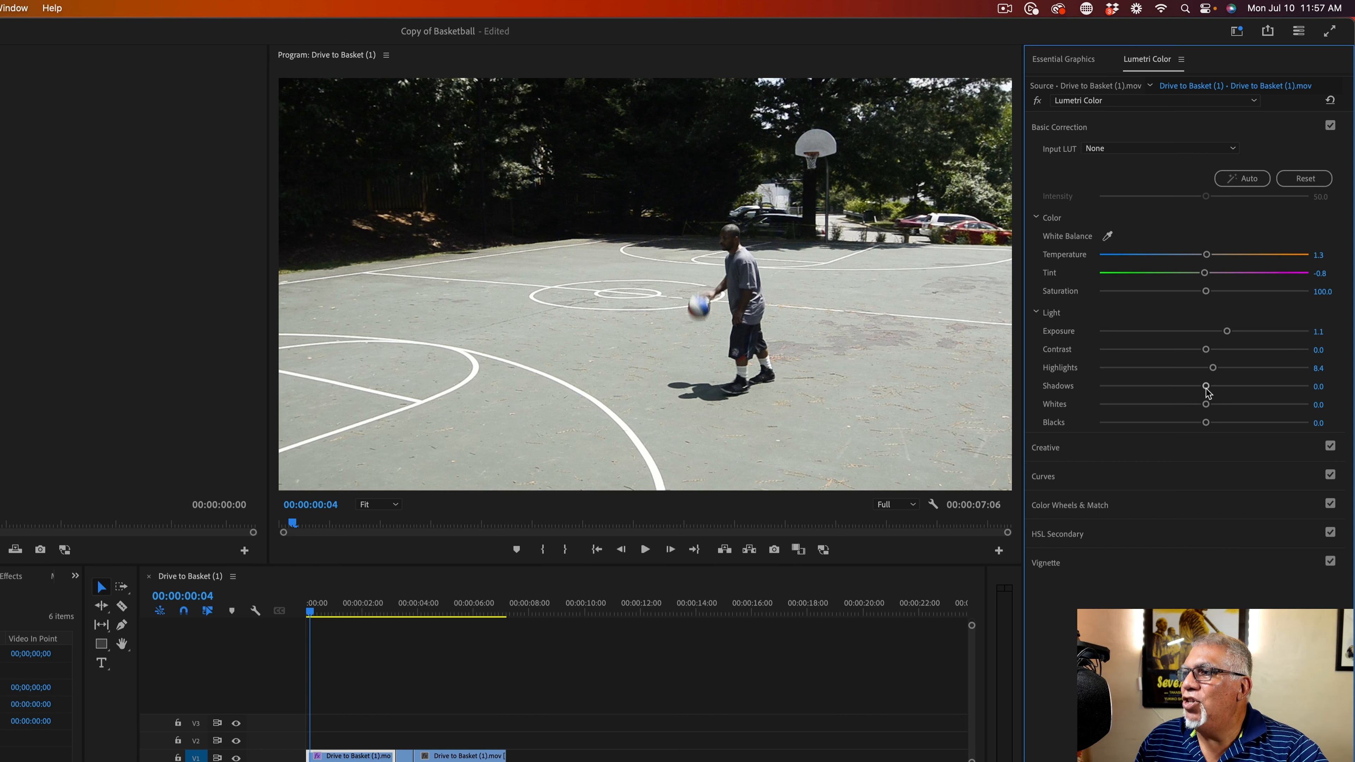
drag(1206, 388, 1282, 407)
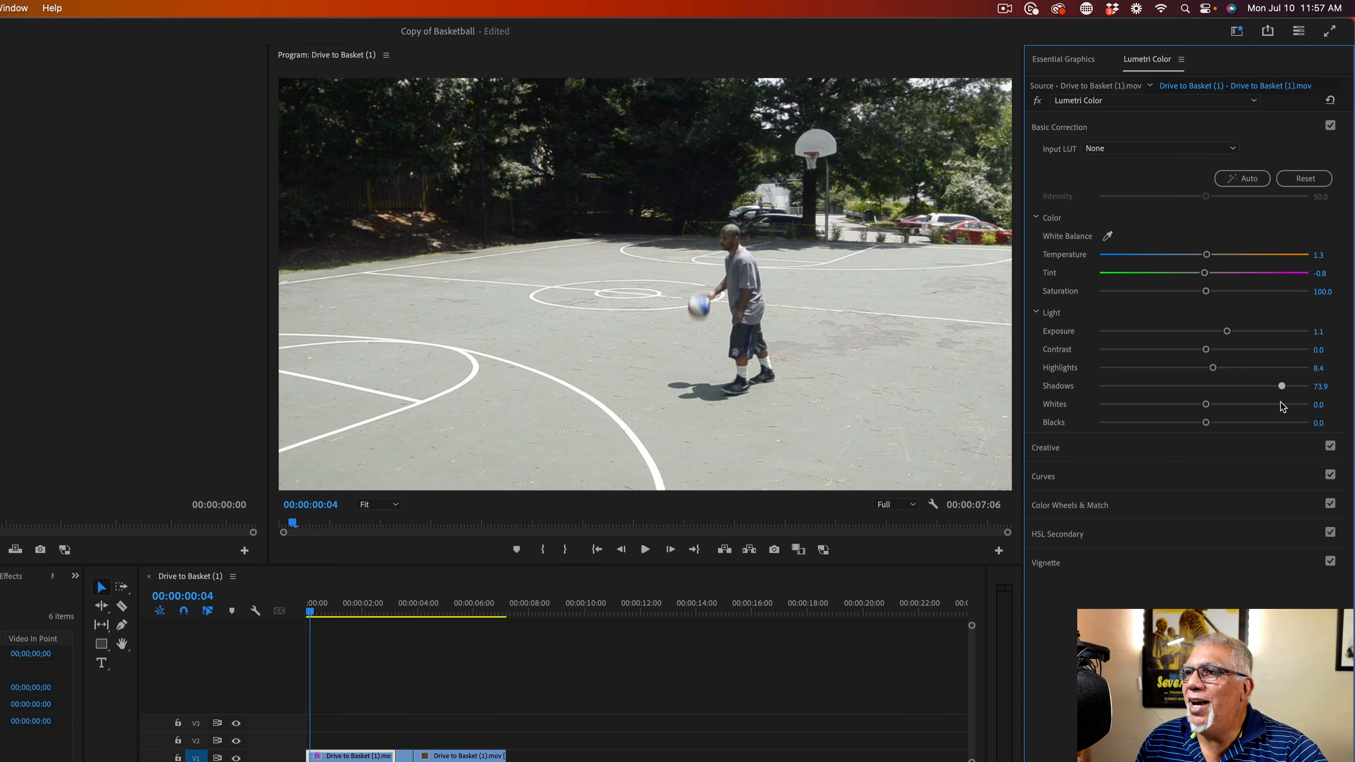
drag(1283, 407, 1280, 407)
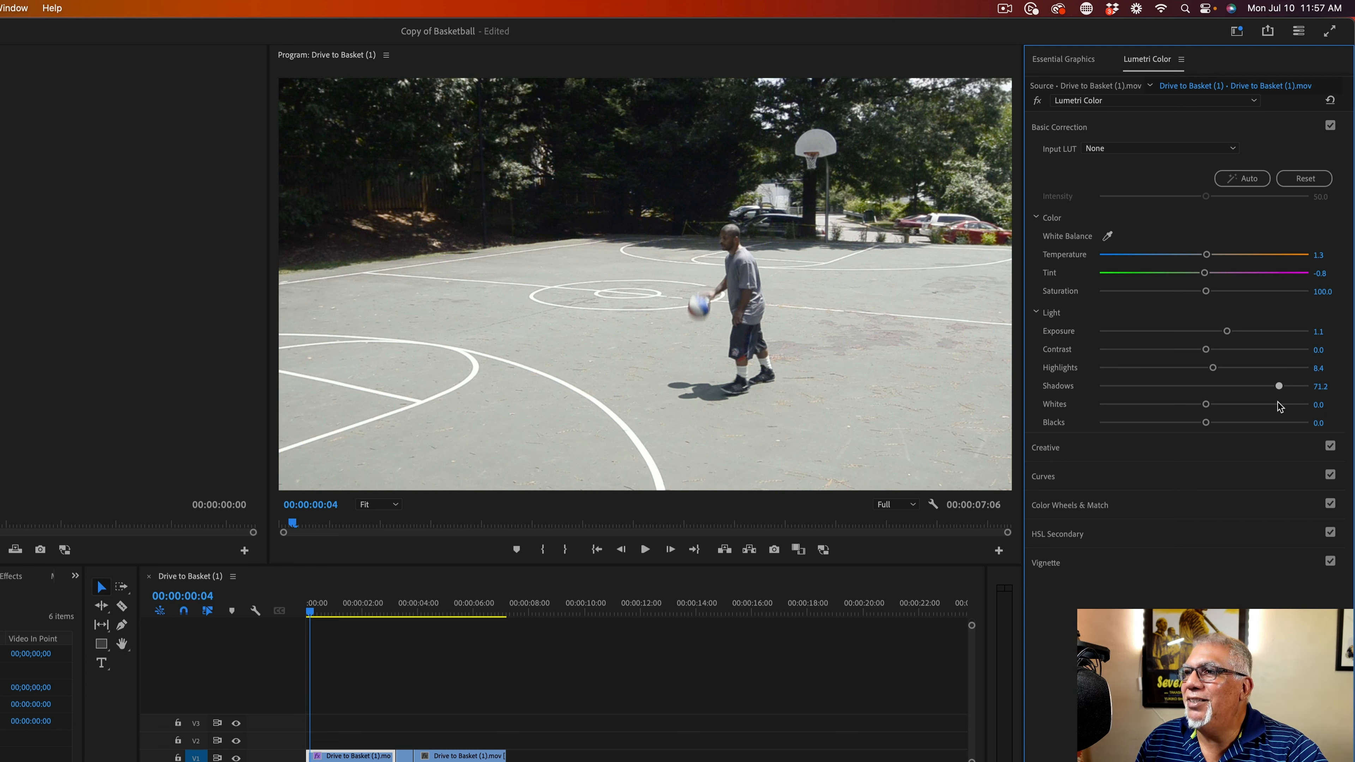
click(1037, 101)
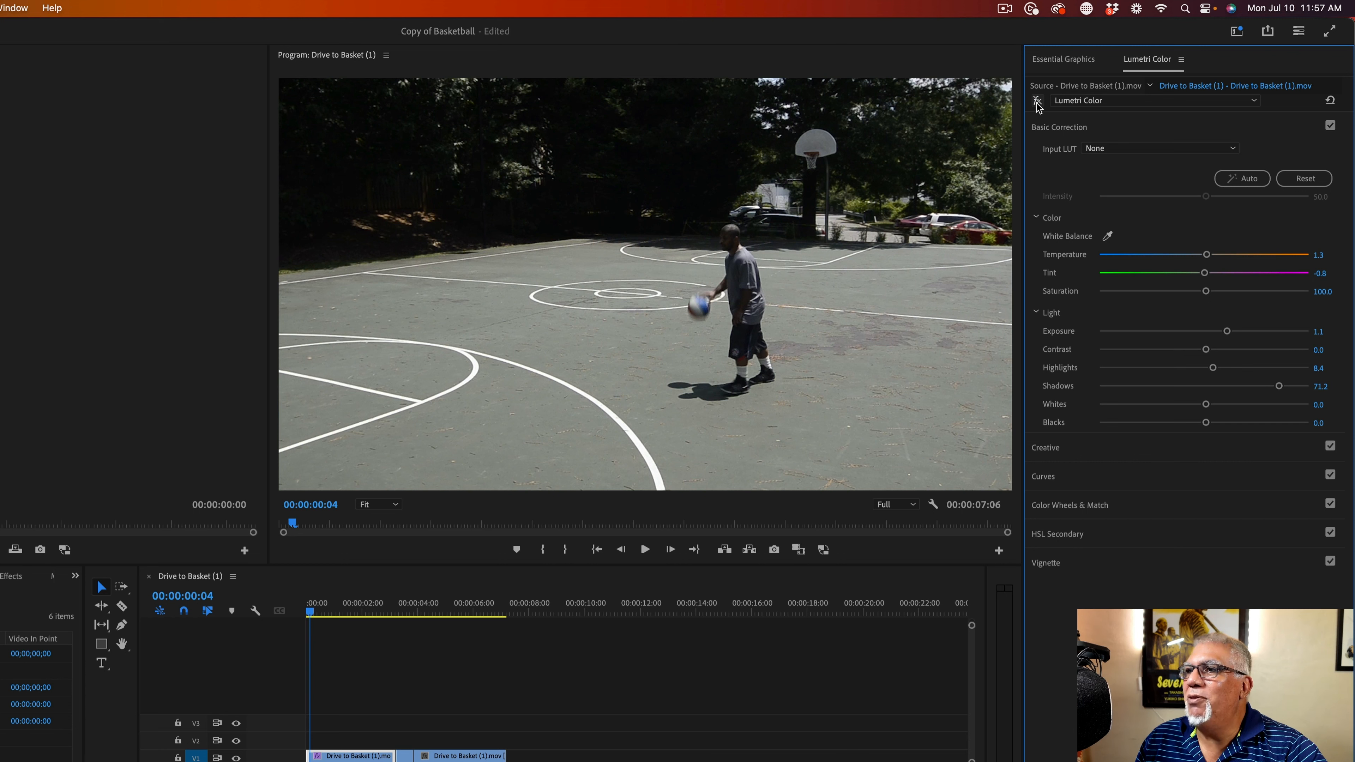
click(1037, 101)
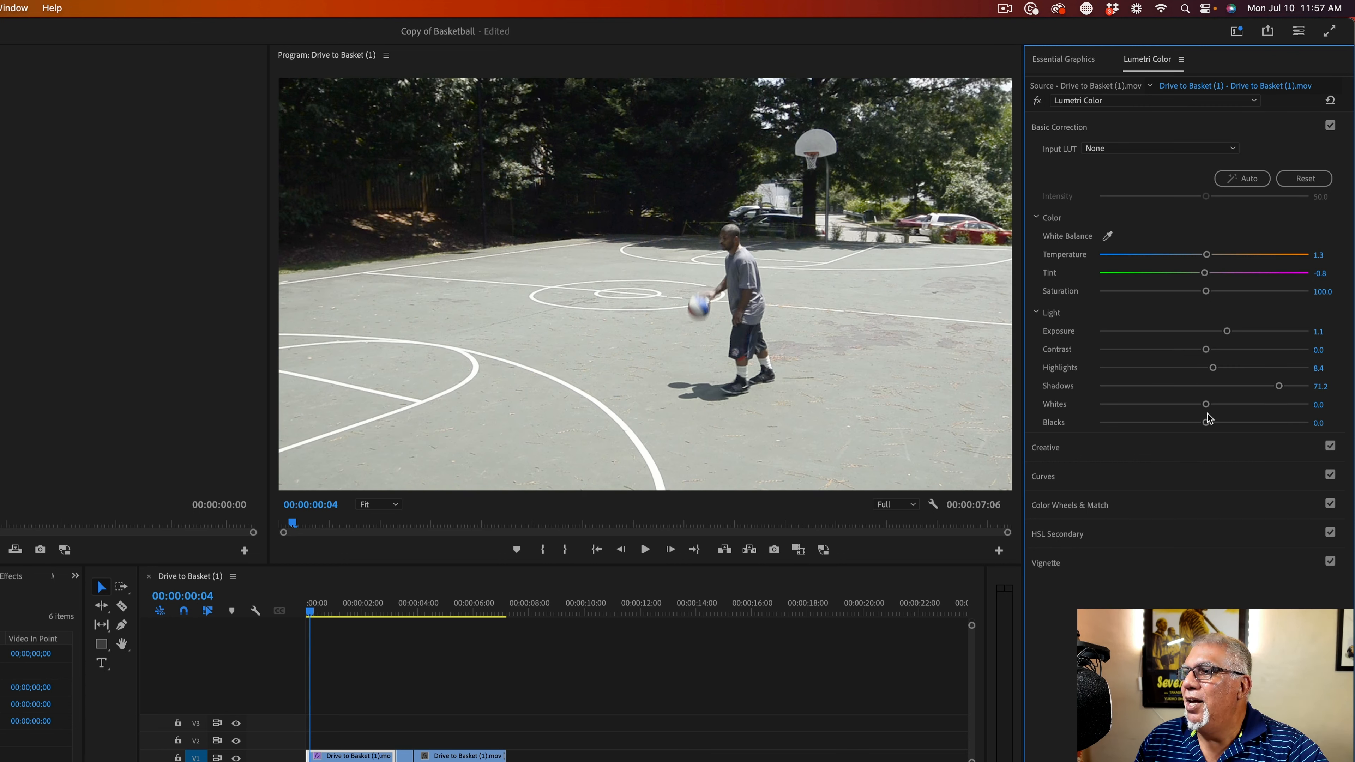
Step: Set Whites to 12.4 and Blacks to -1.0, comparing the clip with the Lumetri effect off and on
mouse_move(1206, 409)
mouse_down()
mouse_move(1112, 405)
mouse_move(1316, 430)
mouse_move(1088, 425)
mouse_move(1206, 435)
mouse_move(1218, 405)
mouse_up()
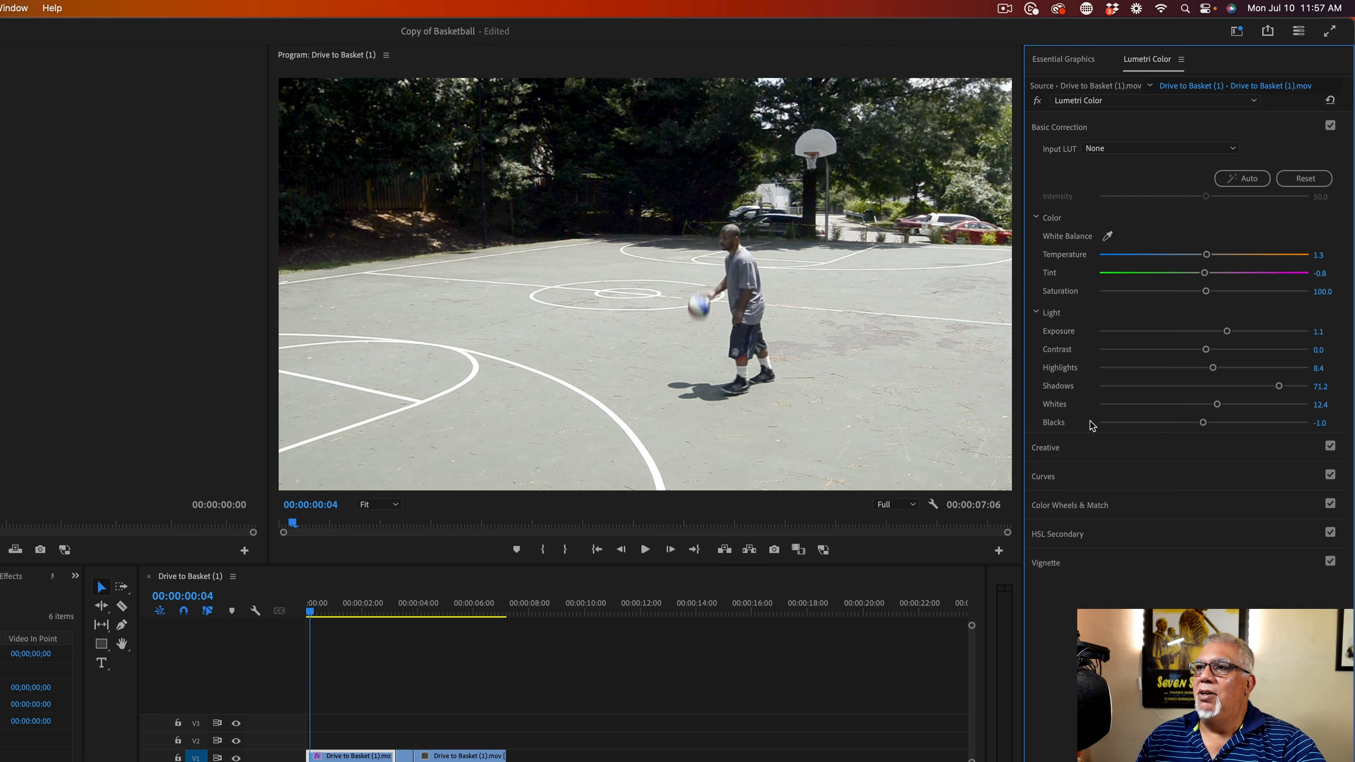
click(1037, 100)
click(1037, 100)
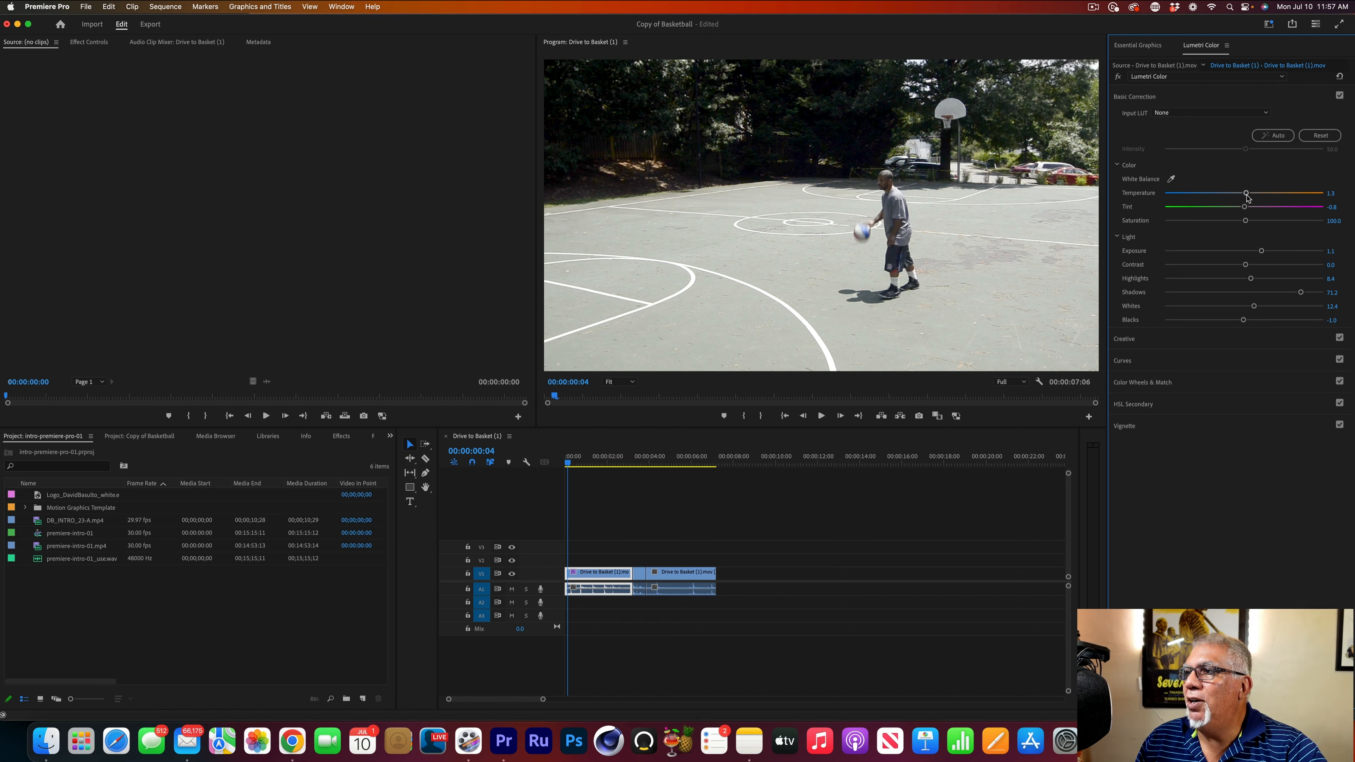
Step: Try warmer Temperature and more magenta Tint on the clip, bringing them back to 7.7 and 2.3
mouse_move(1247, 196)
mouse_down()
mouse_move(1286, 197)
mouse_move(1271, 202)
mouse_up()
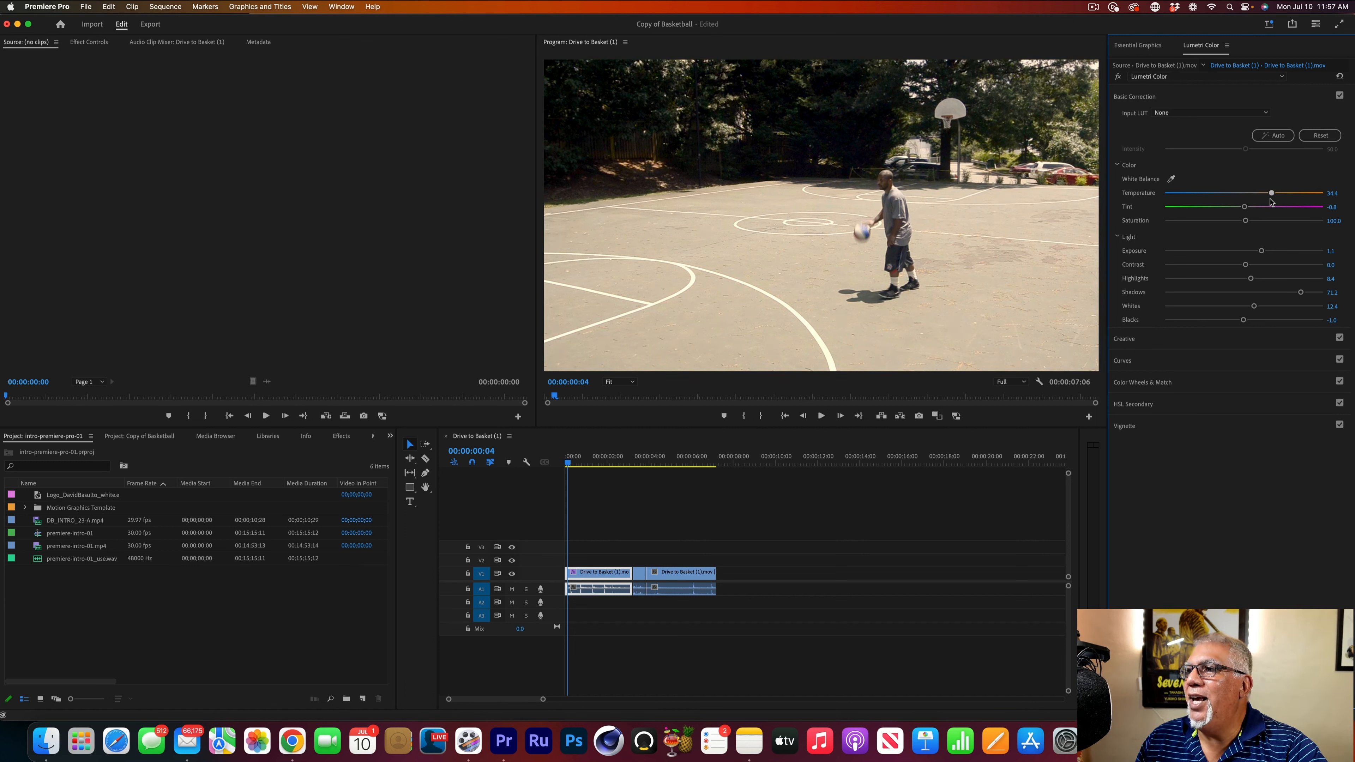
mouse_move(1270, 202)
mouse_down()
mouse_move(1224, 201)
mouse_move(1244, 202)
mouse_up()
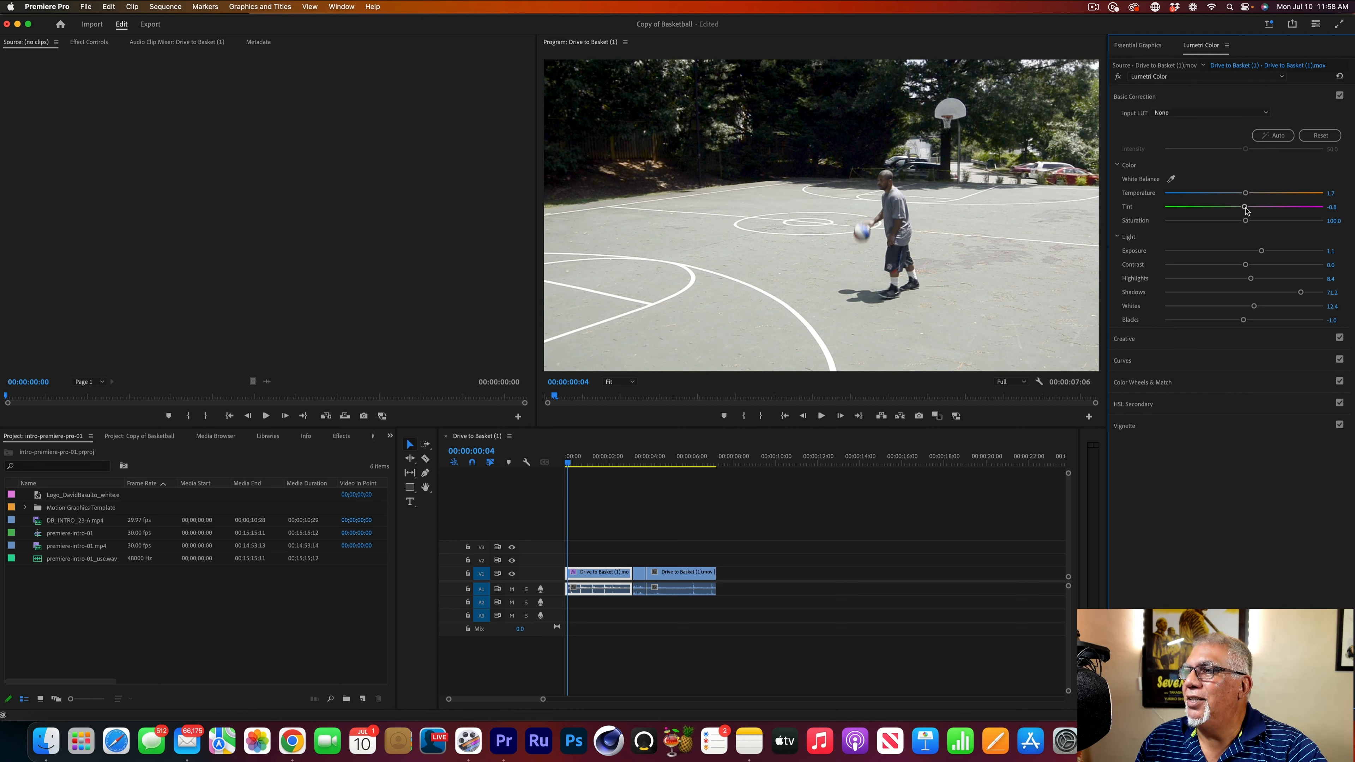
drag(1245, 209, 1267, 196)
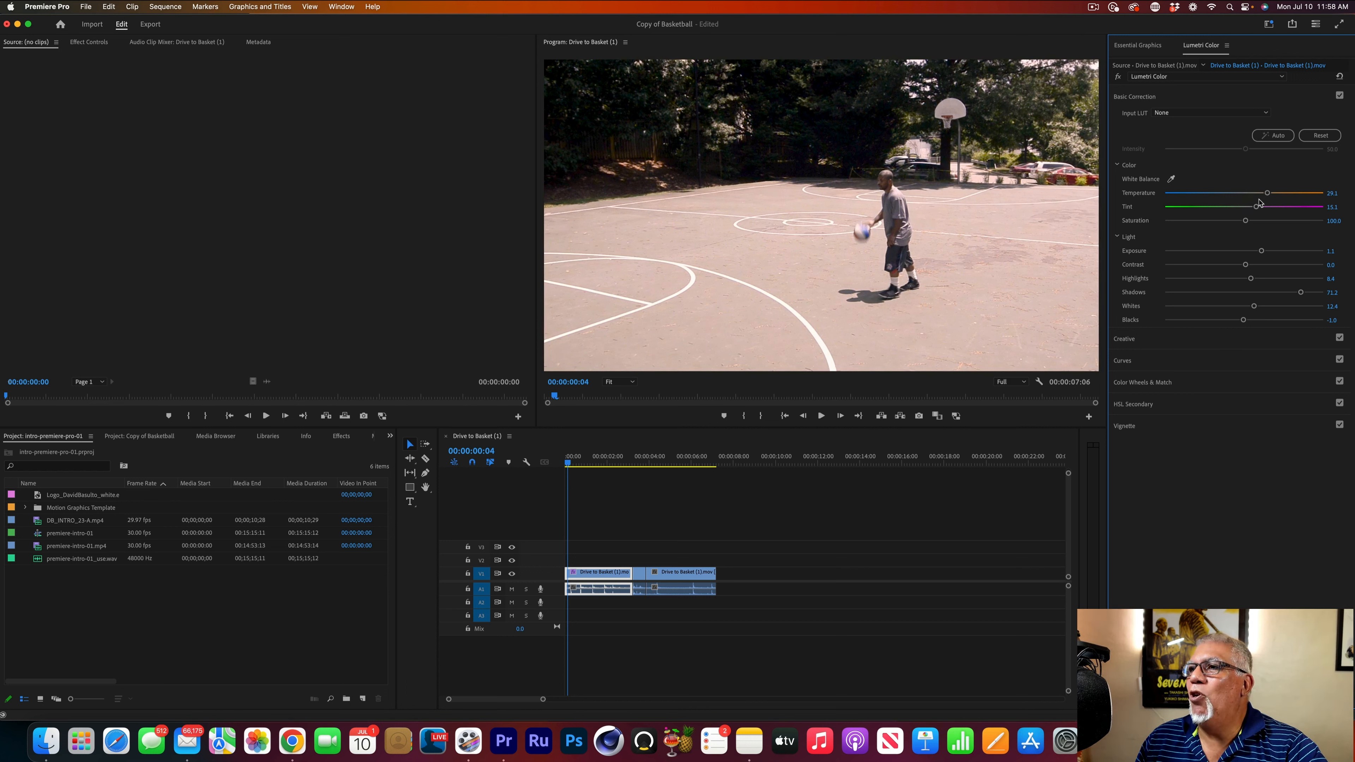
drag(1267, 193, 1245, 211)
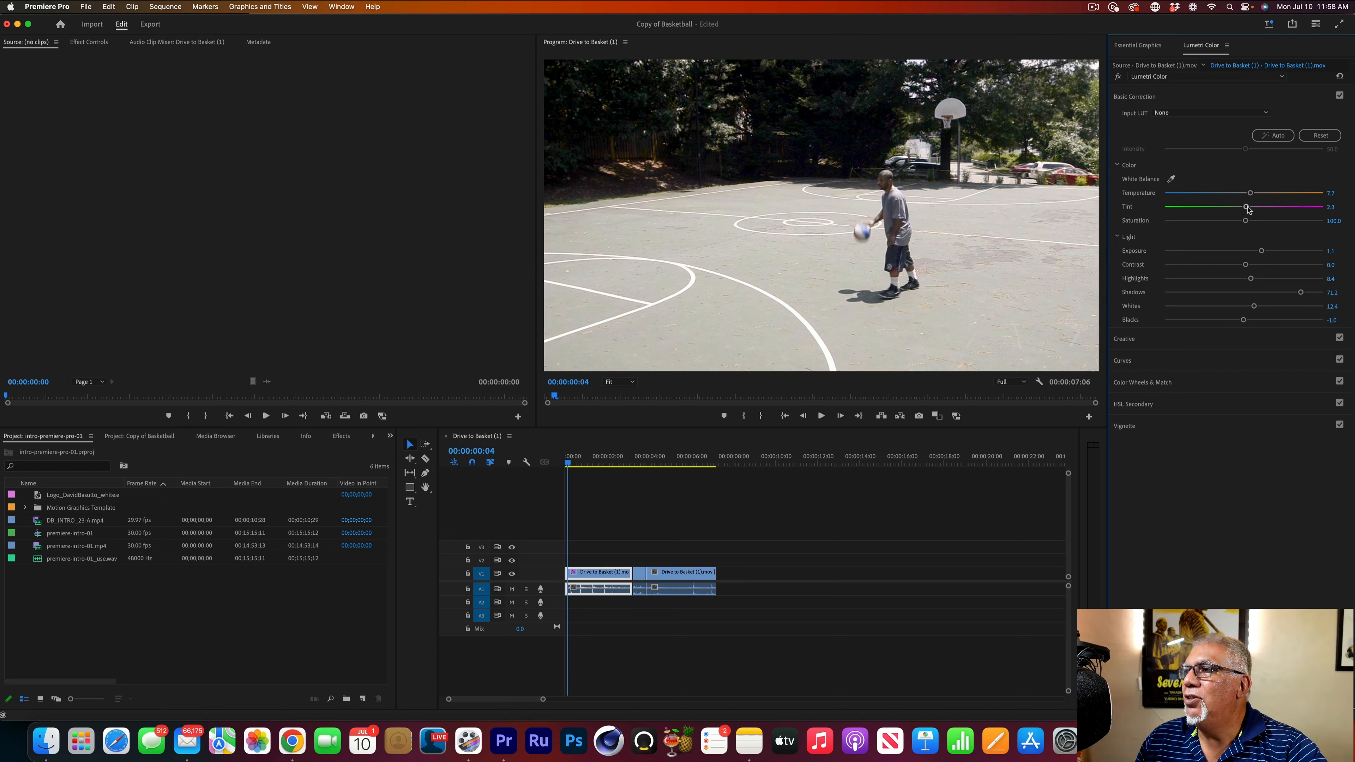
Step: Reset Tint and Temperature to 0.0 on the first clip and switch its Lumetri Color effect off
click(1336, 206)
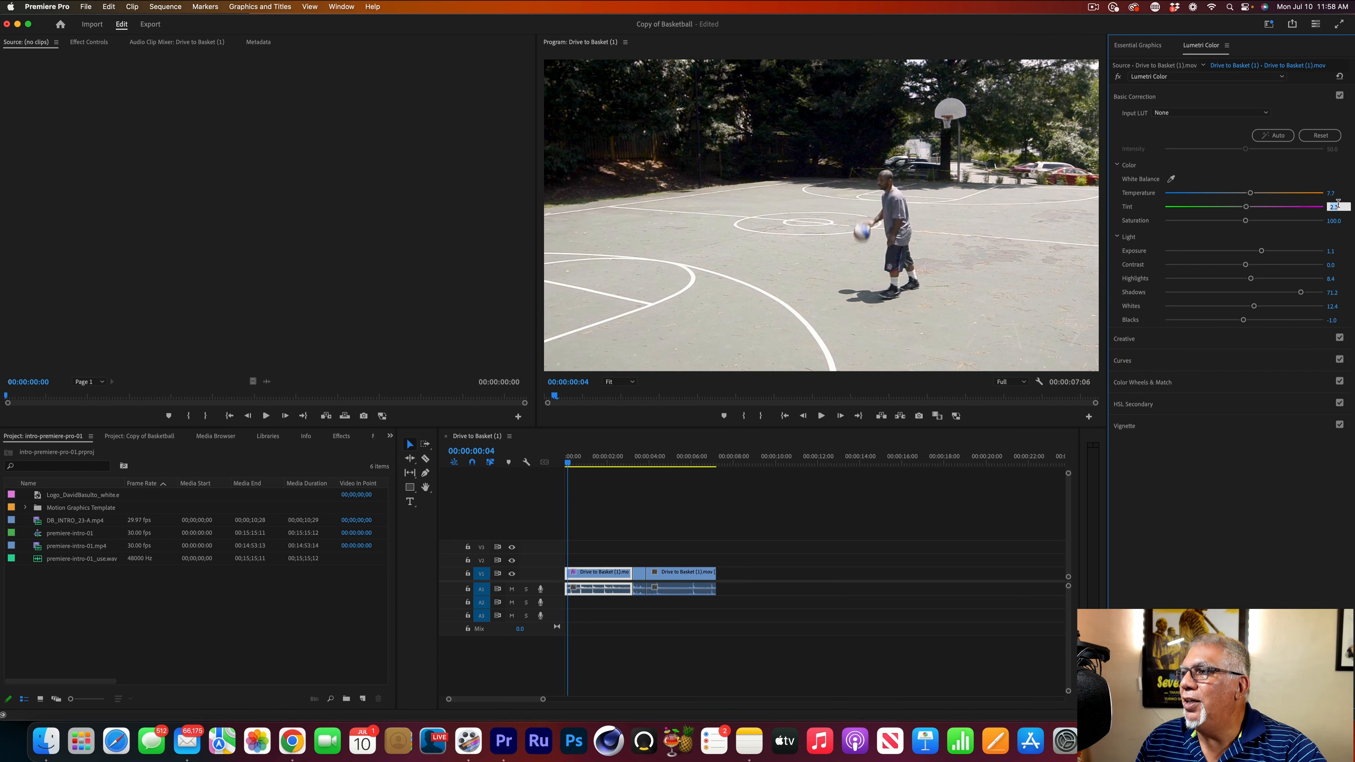
key(Return)
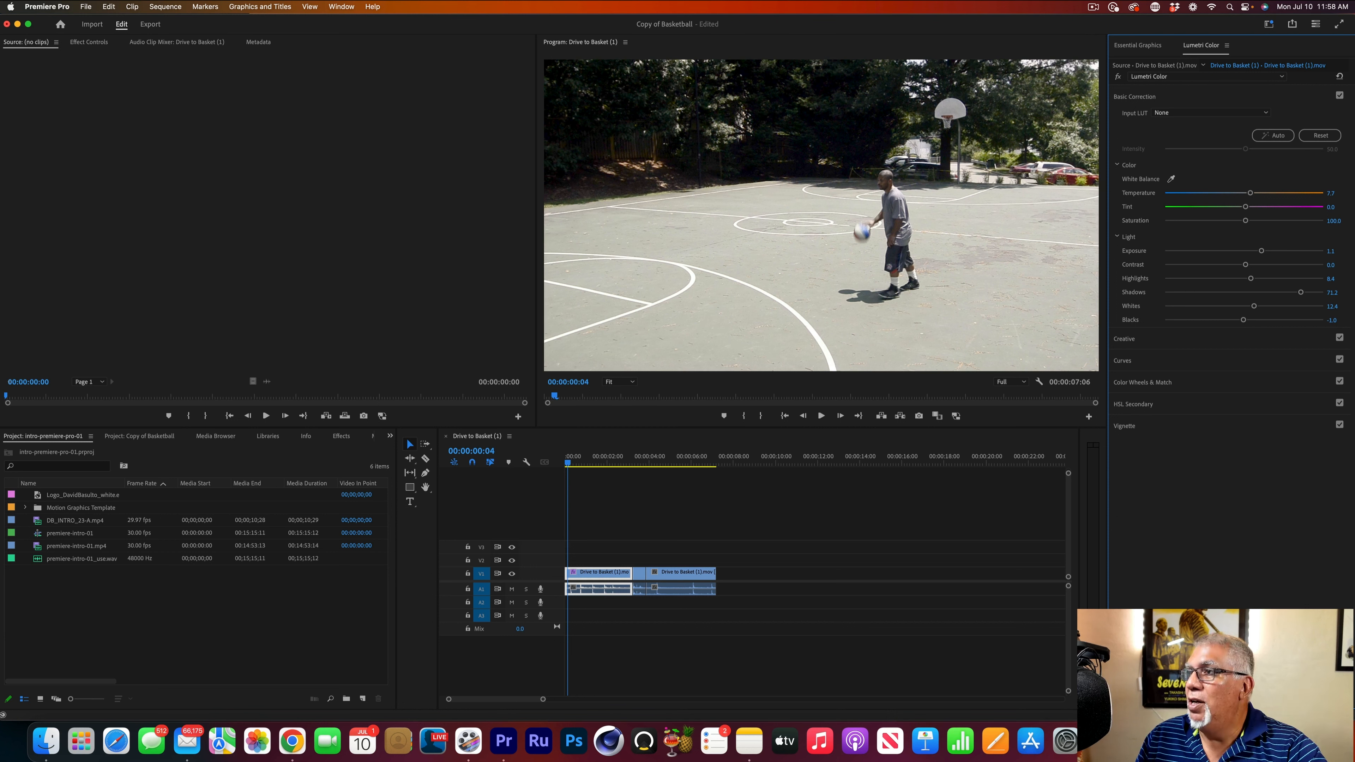
click(1338, 193)
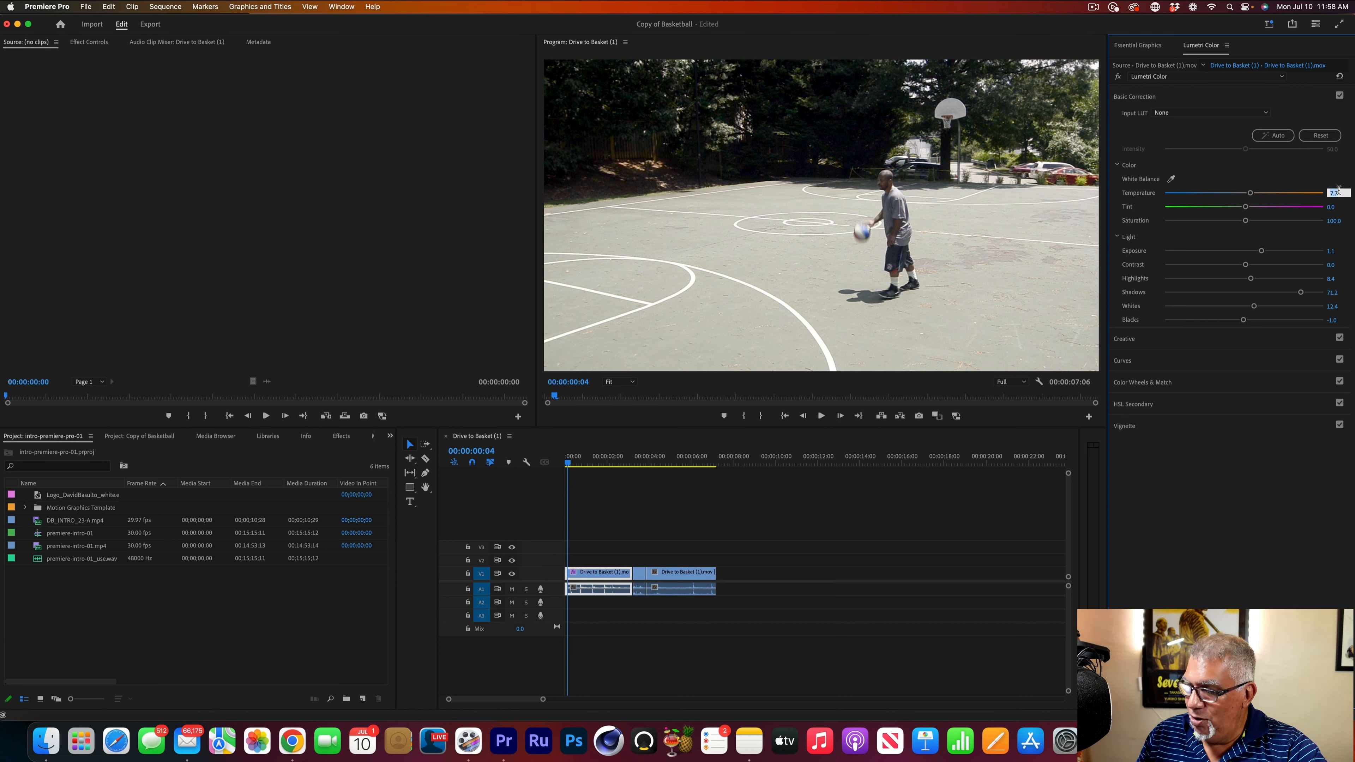
key(Return)
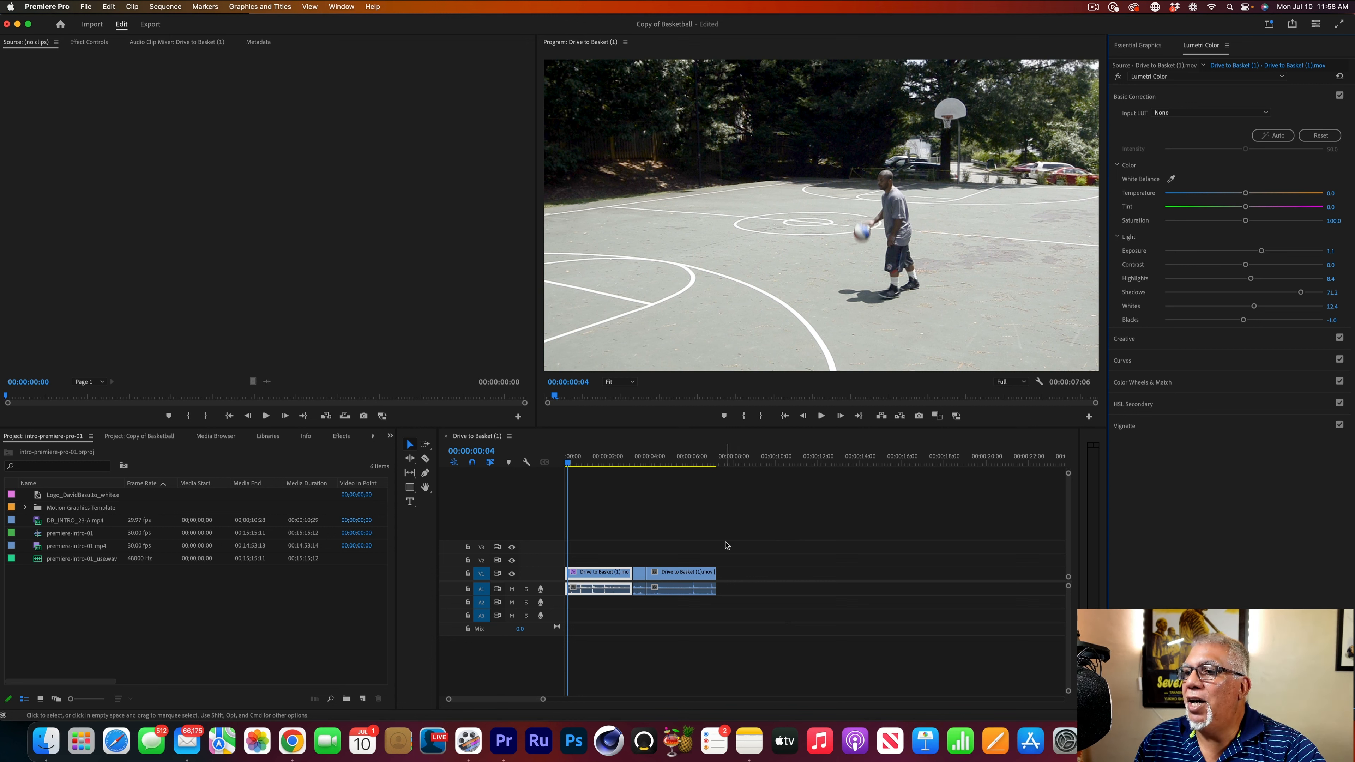
click(1118, 77)
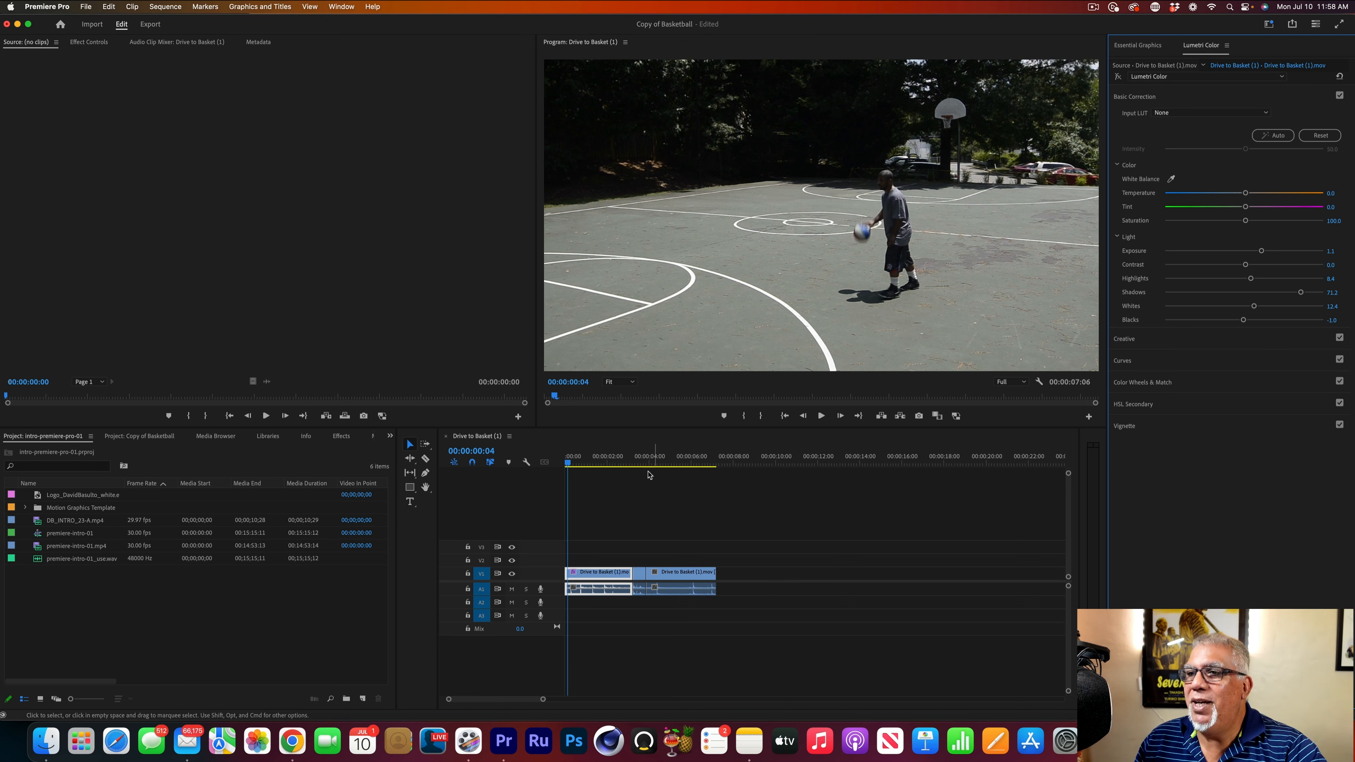
Step: Check the Under Basket clip's colour settings at 00:00:03:15 and return the playhead to the start of the sequence
click(640, 462)
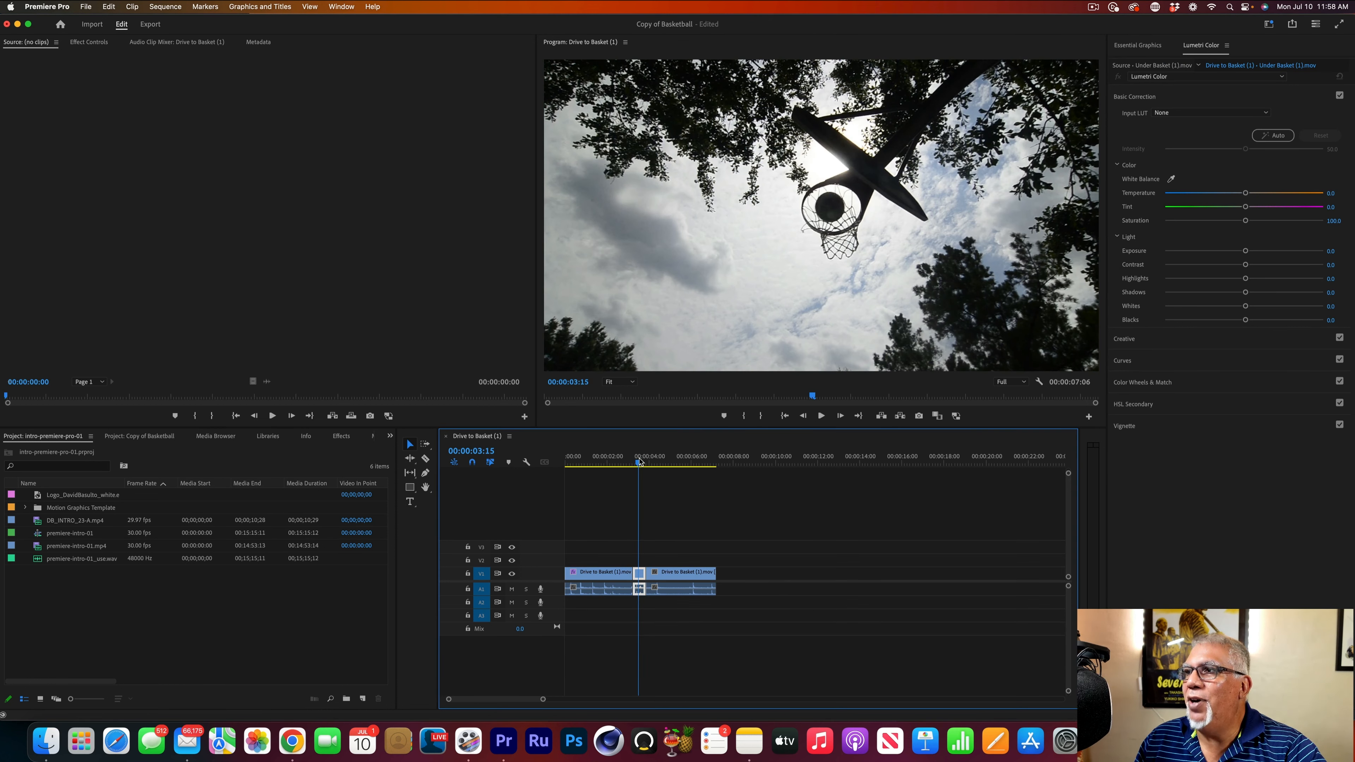
click(1115, 77)
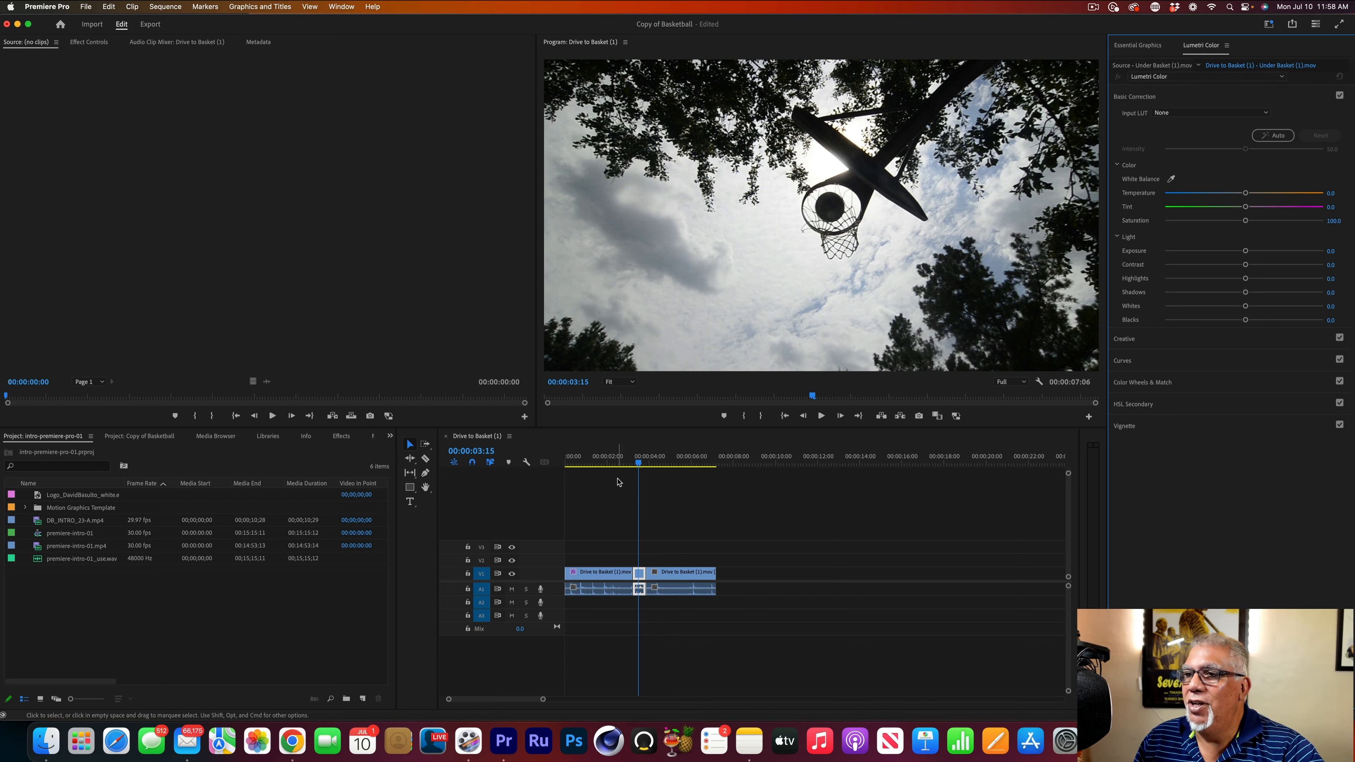
click(618, 481)
key(Home)
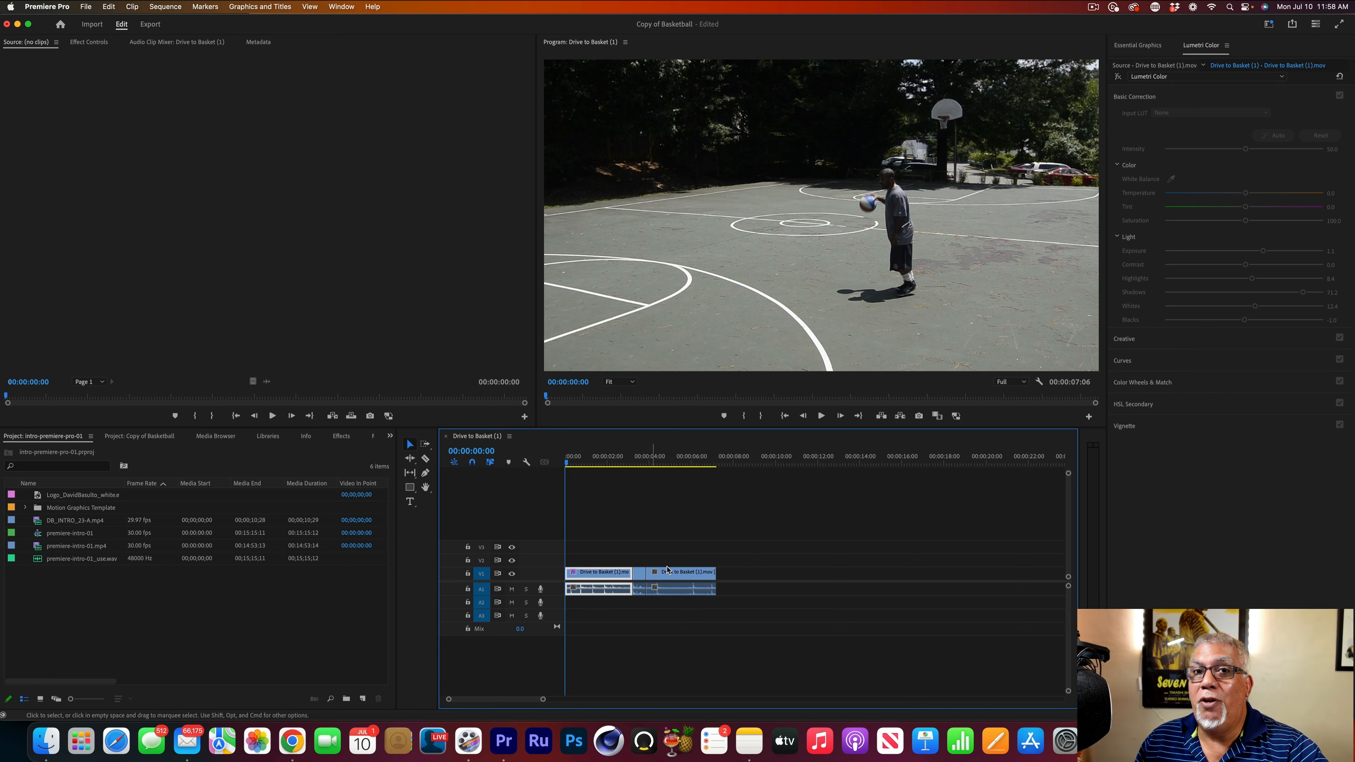
Step: Create a 1280 × 720 adjustment layer at 29.97 fps in the project and rename it color
click(364, 699)
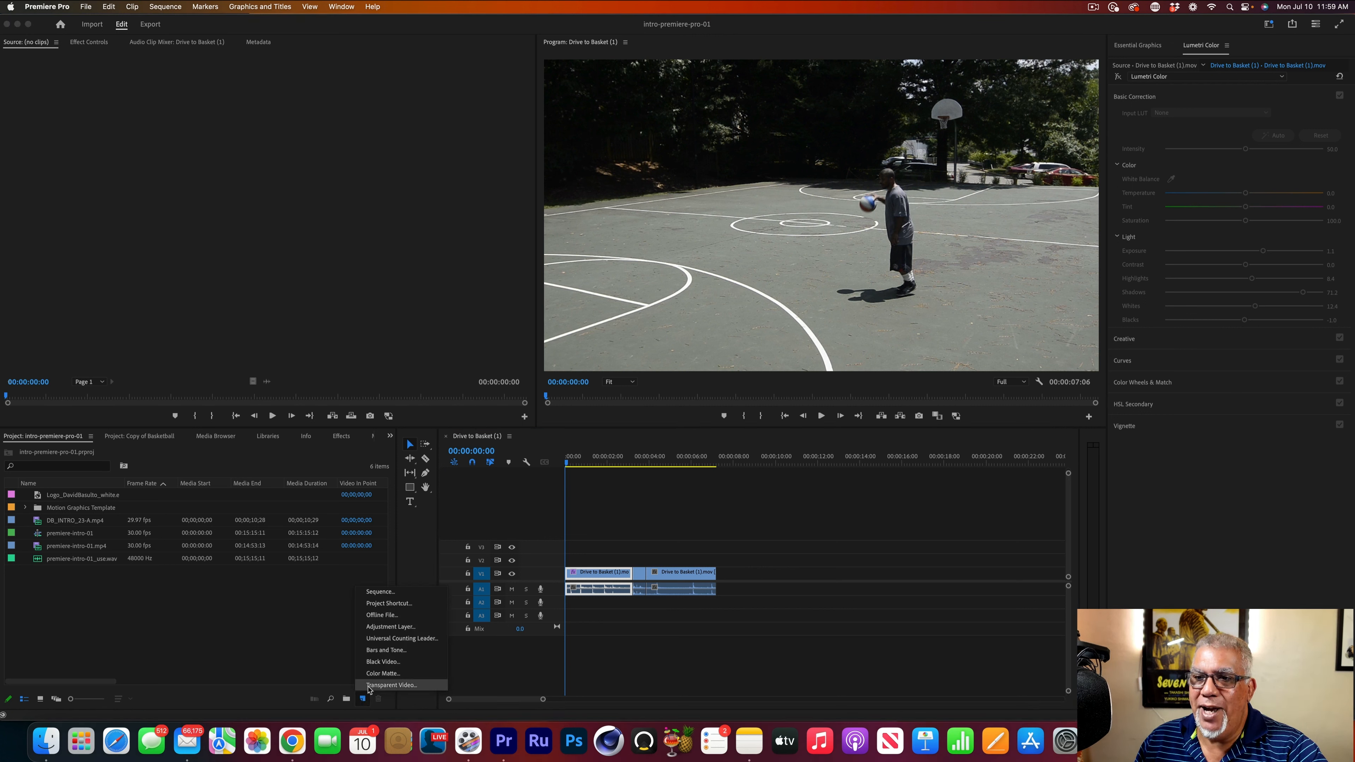
click(381, 627)
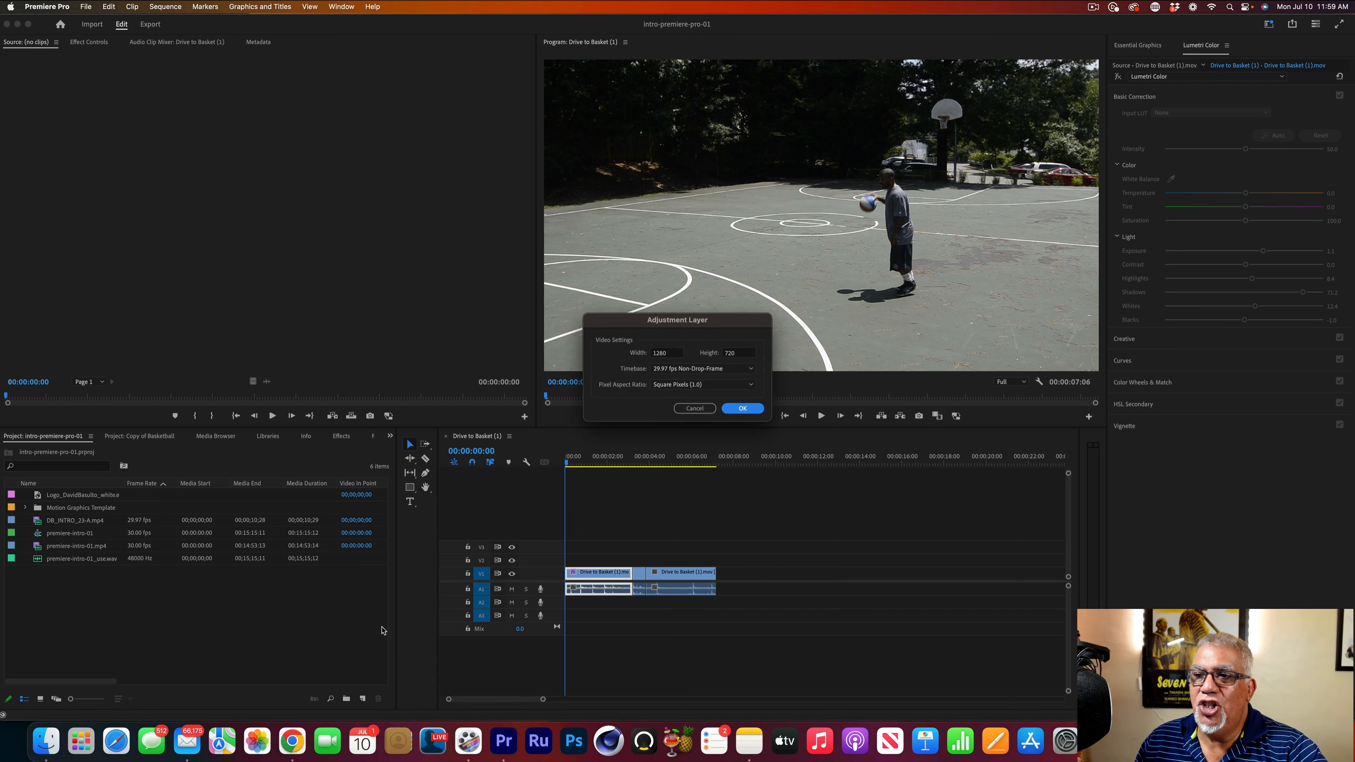
click(743, 409)
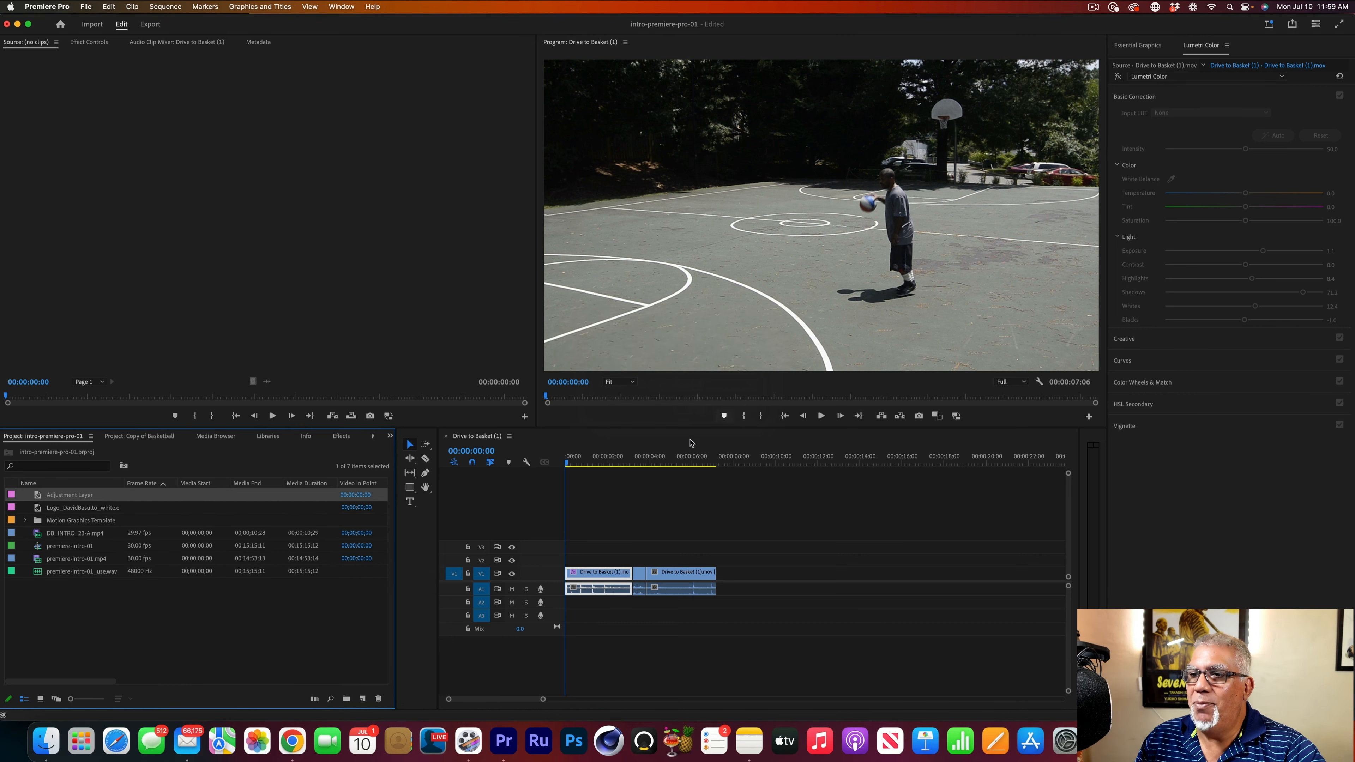
click(57, 496)
text(color)
key(Tab)
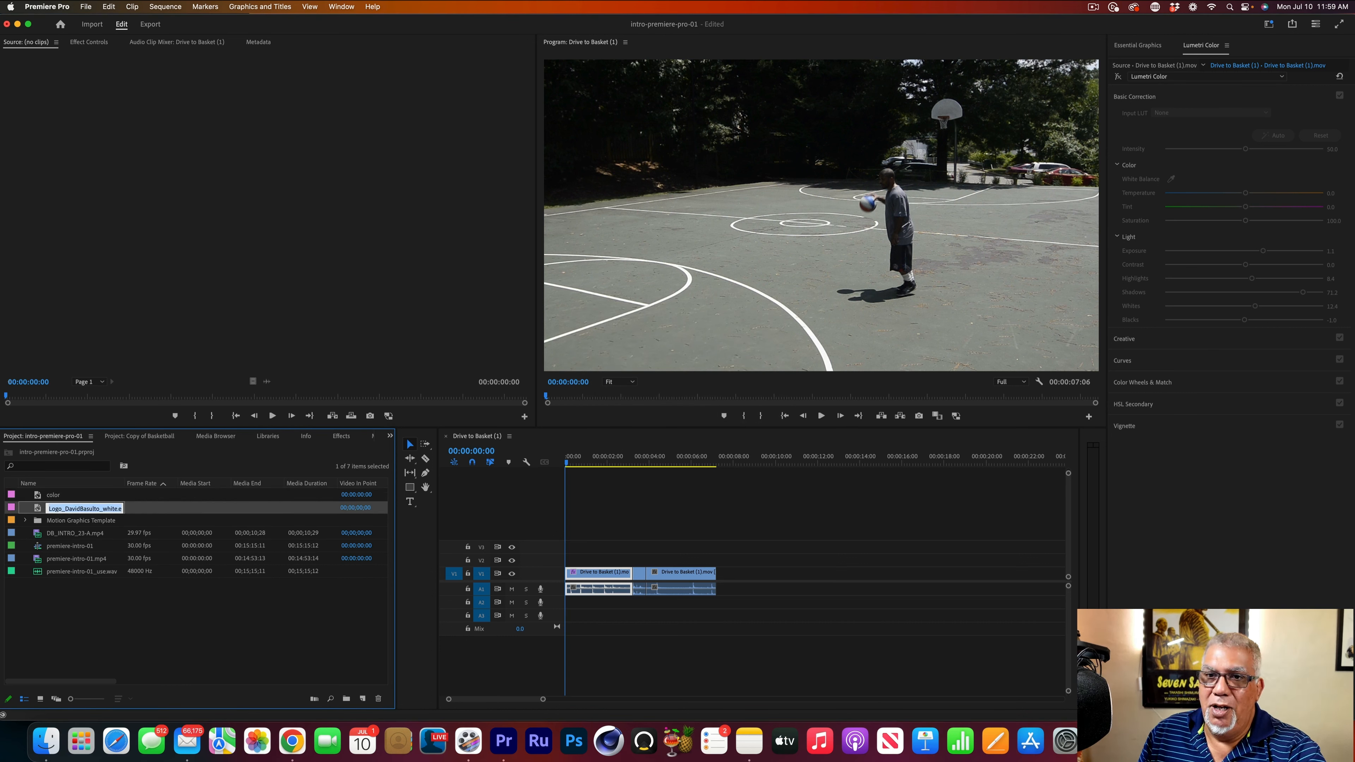
Step: Place the color adjustment layer on V2 from the sequence start and extend it to the end of the last clip
drag(51, 494, 566, 561)
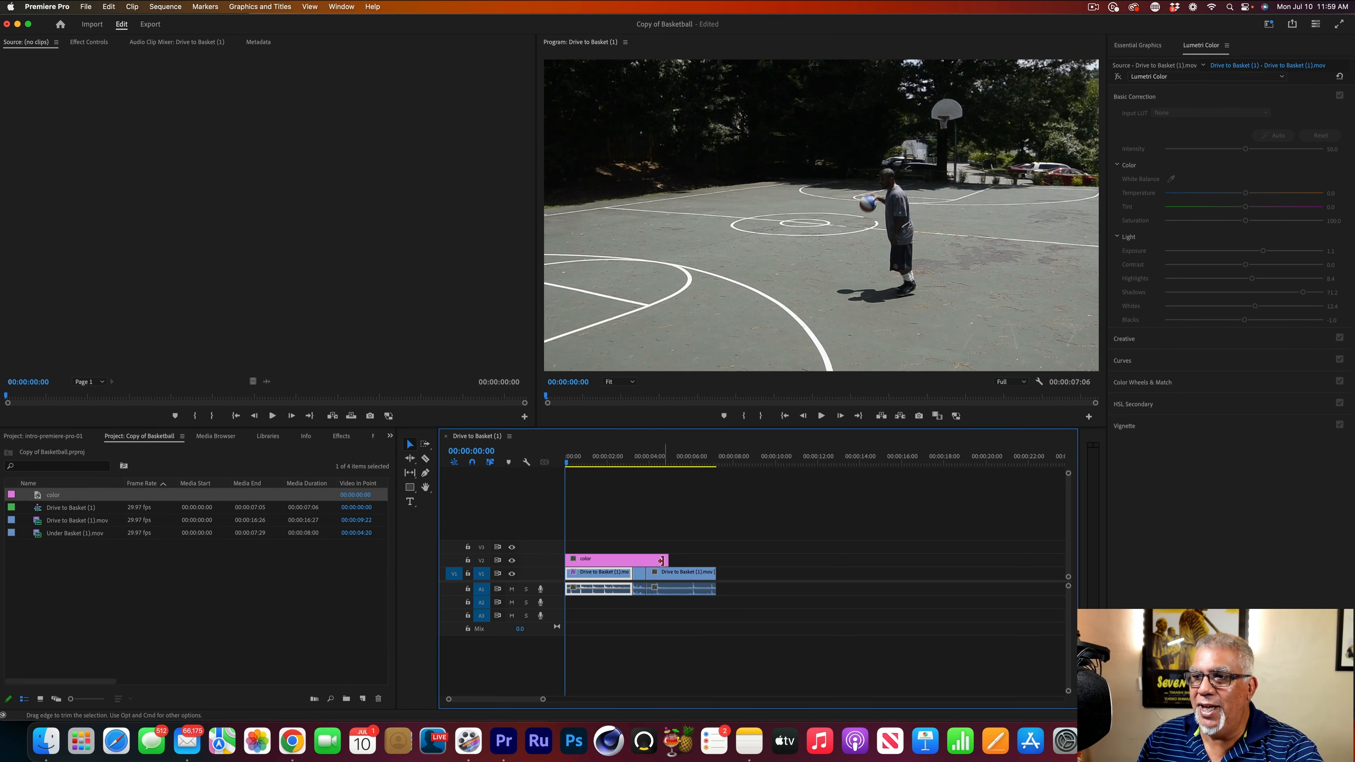
drag(668, 561, 713, 561)
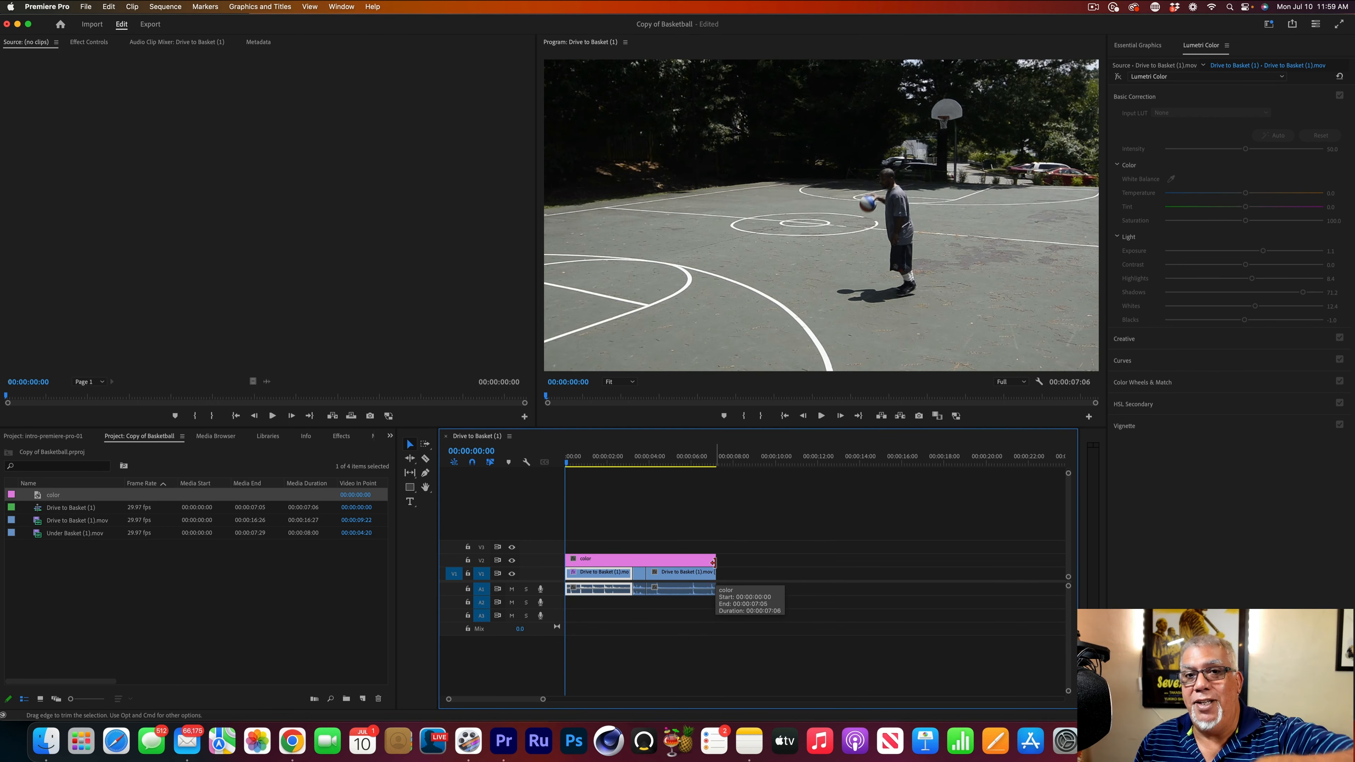
Step: Copy the Lumetri Color effect from the first Drive to Basket clip and paste it onto the color adjustment layer
click(84, 43)
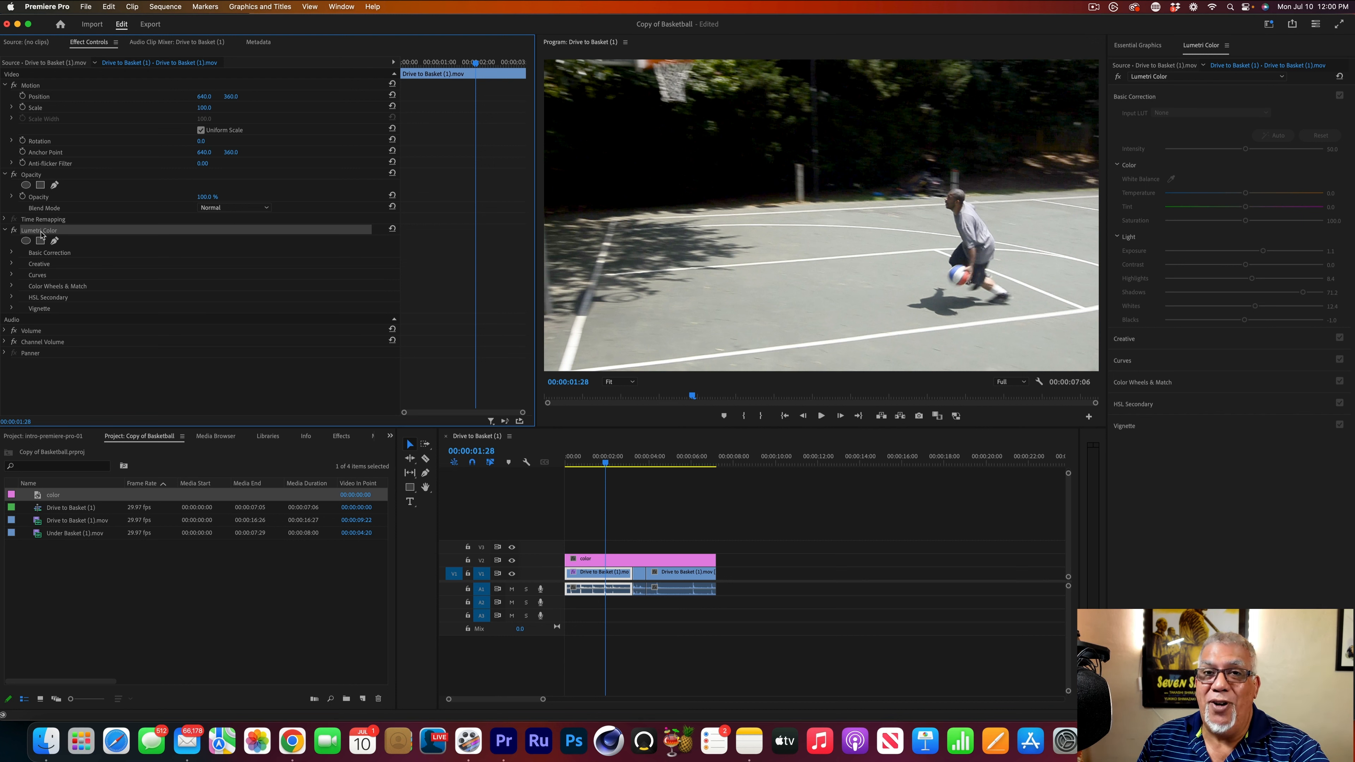
right_click(41, 235)
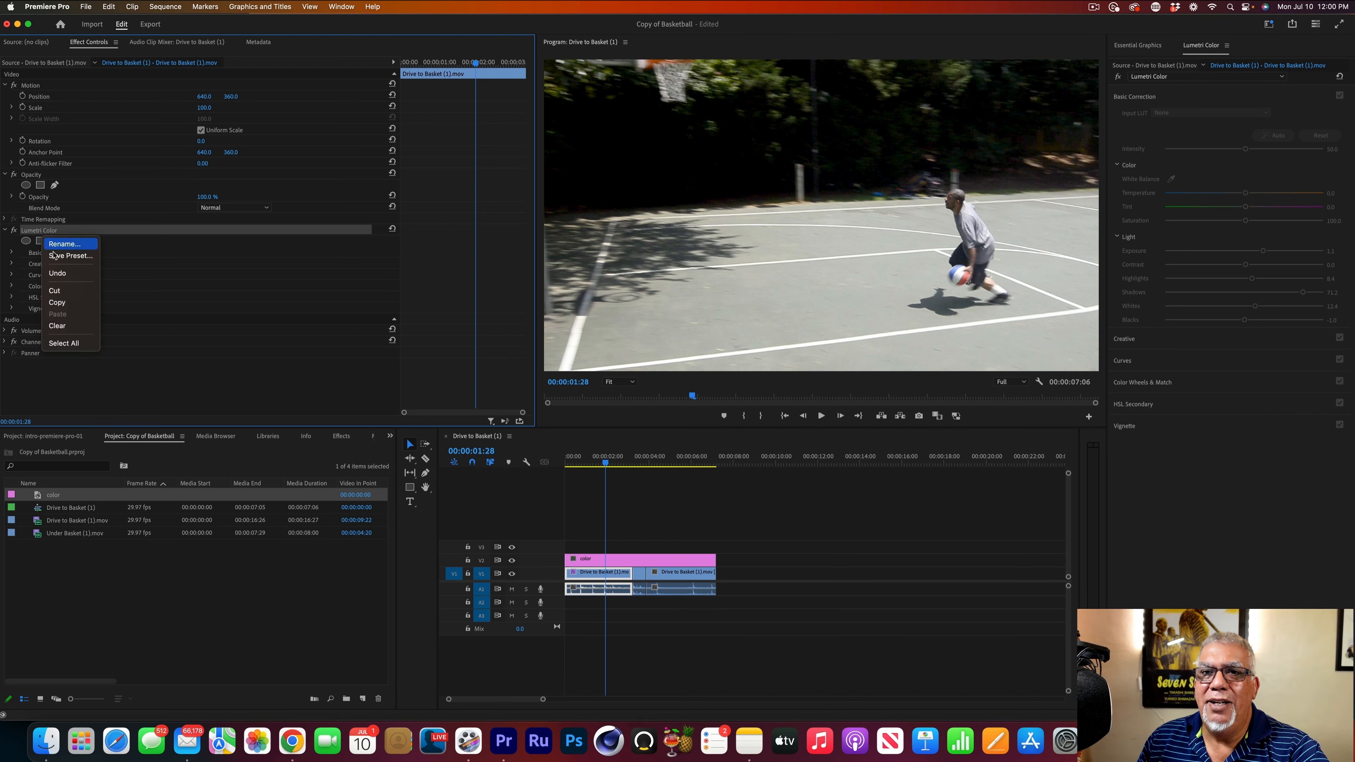
click(59, 306)
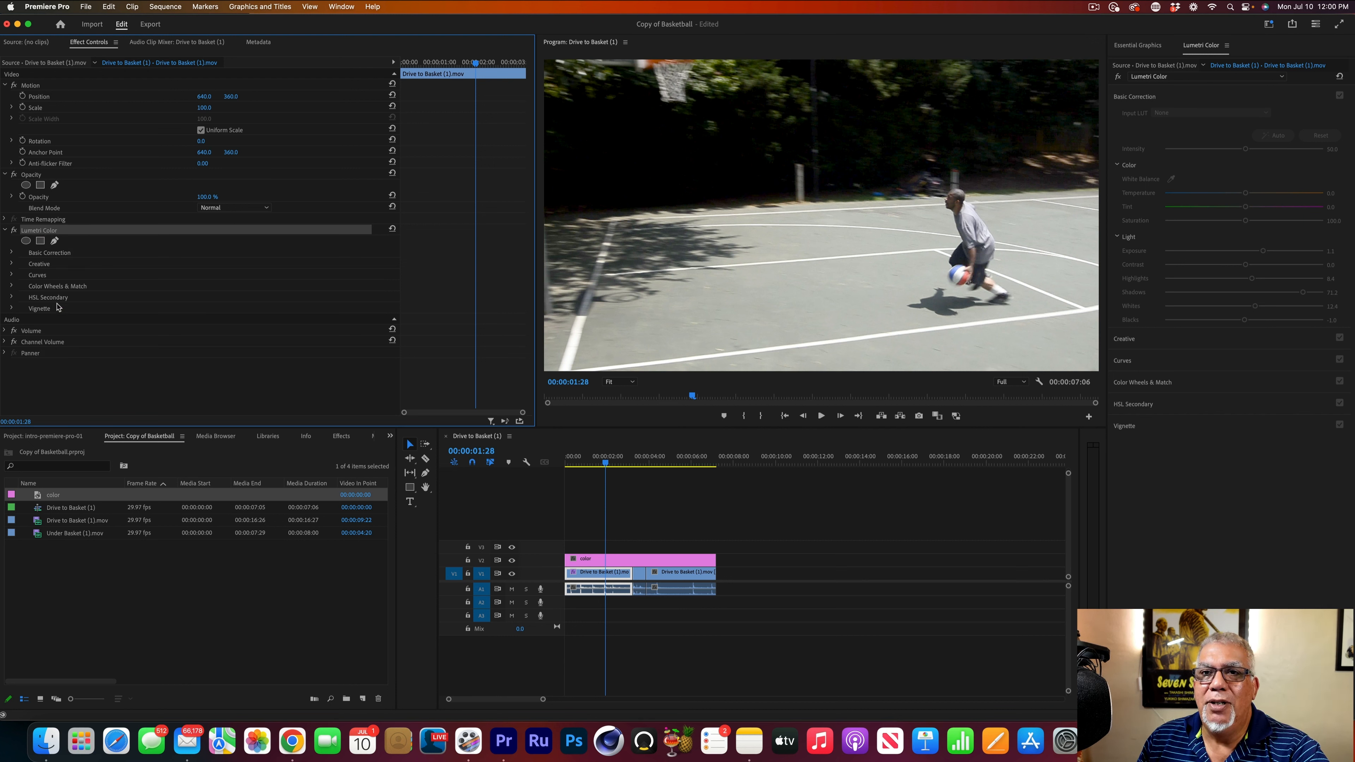
click(650, 563)
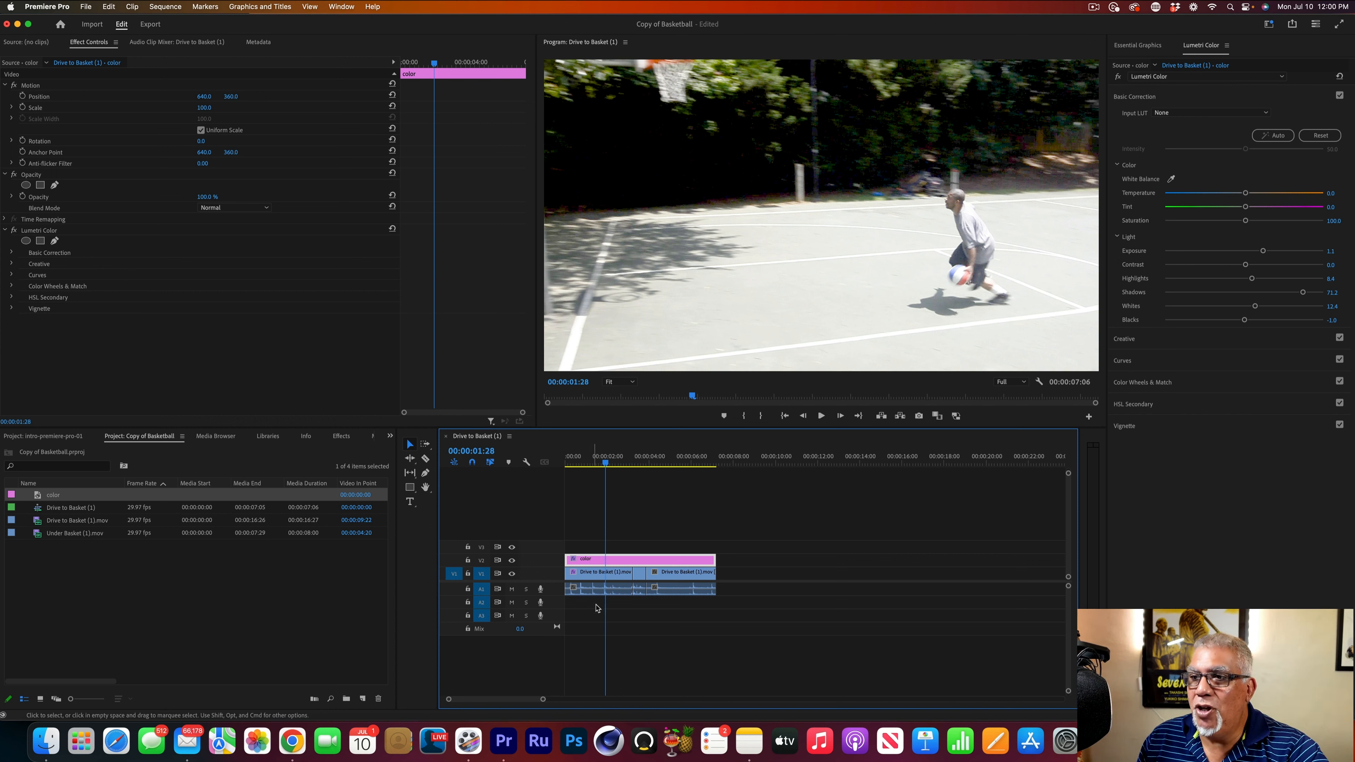
Step: Compare the first Drive to Basket clip with its own Lumetri Color effect on and off, leaving that effect switched off
click(591, 575)
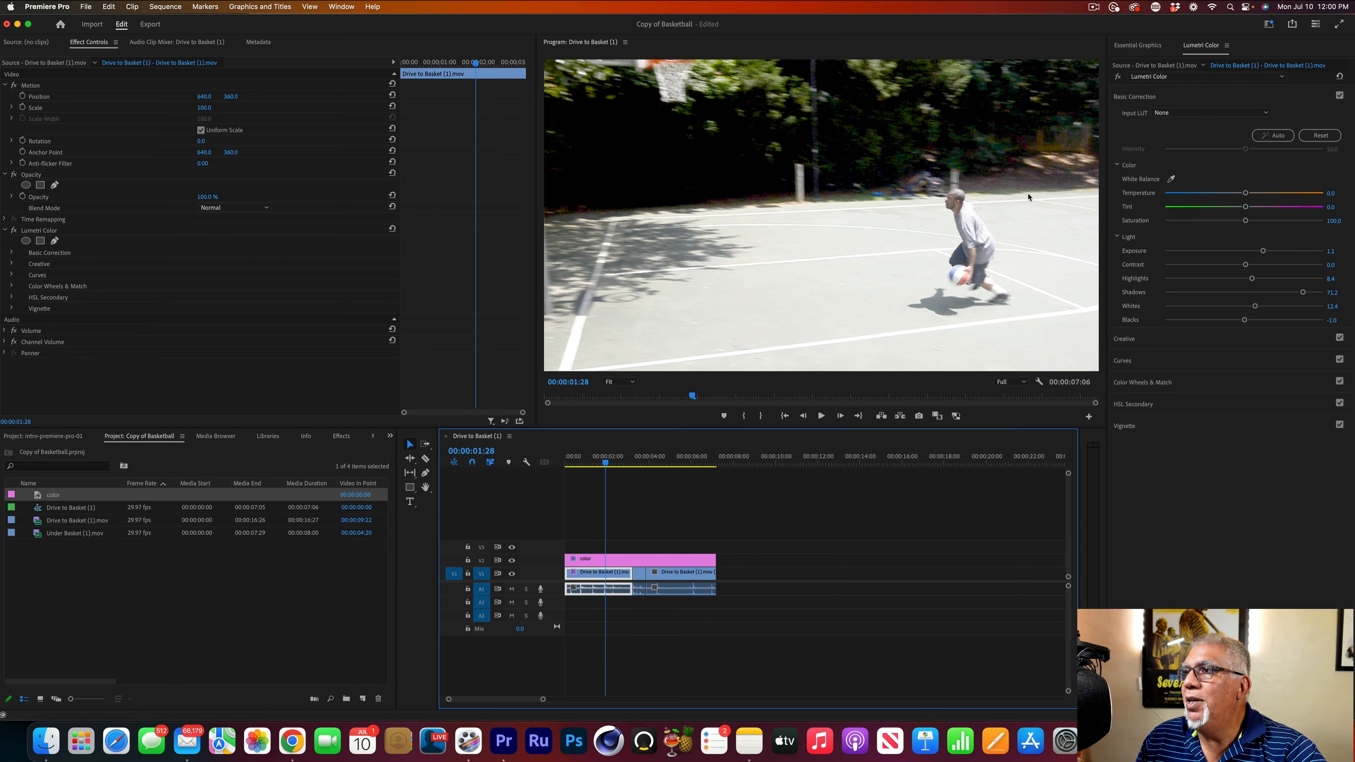
click(14, 231)
click(13, 231)
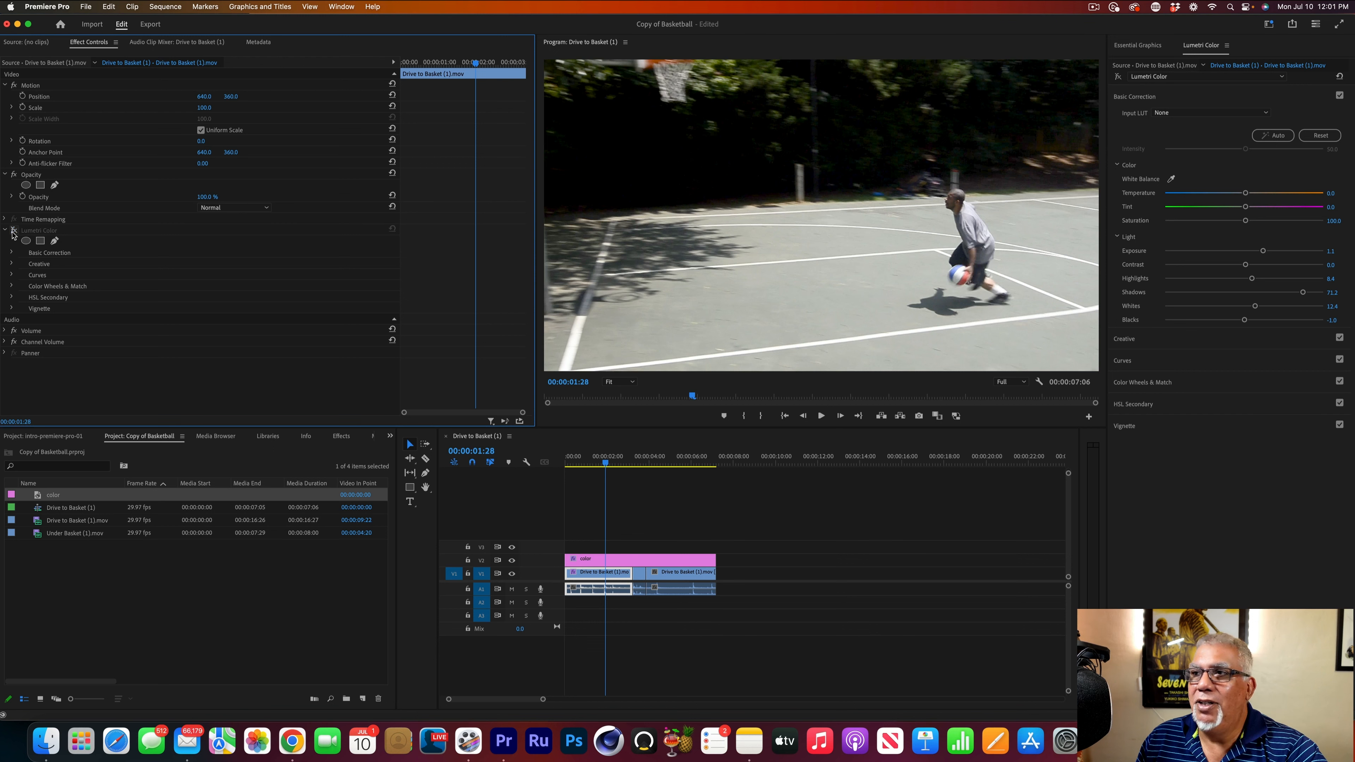
click(13, 231)
click(13, 232)
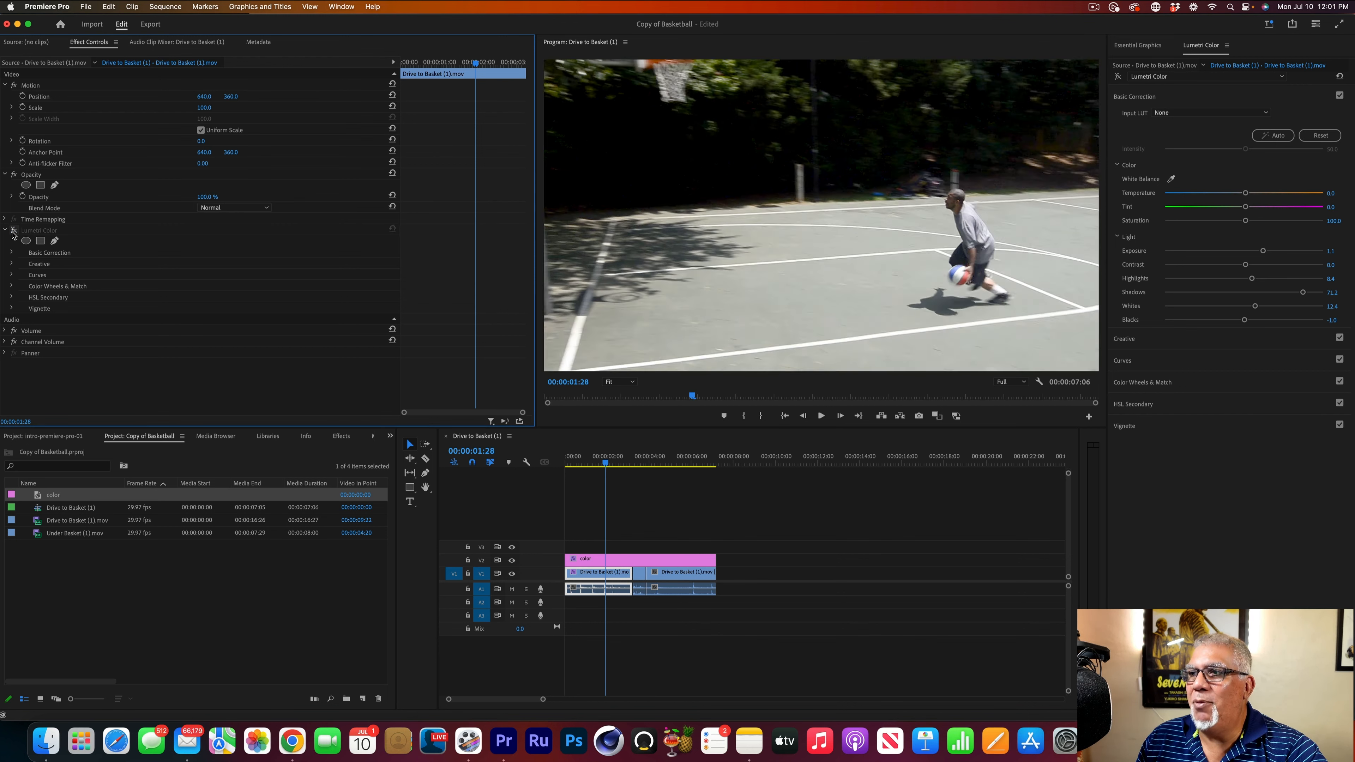
Step: Preview the adjustment layer over the later clips, look through Lumetri's Creative and Curves controls, and return the playhead to 00:00:00:20
drag(592, 462, 679, 464)
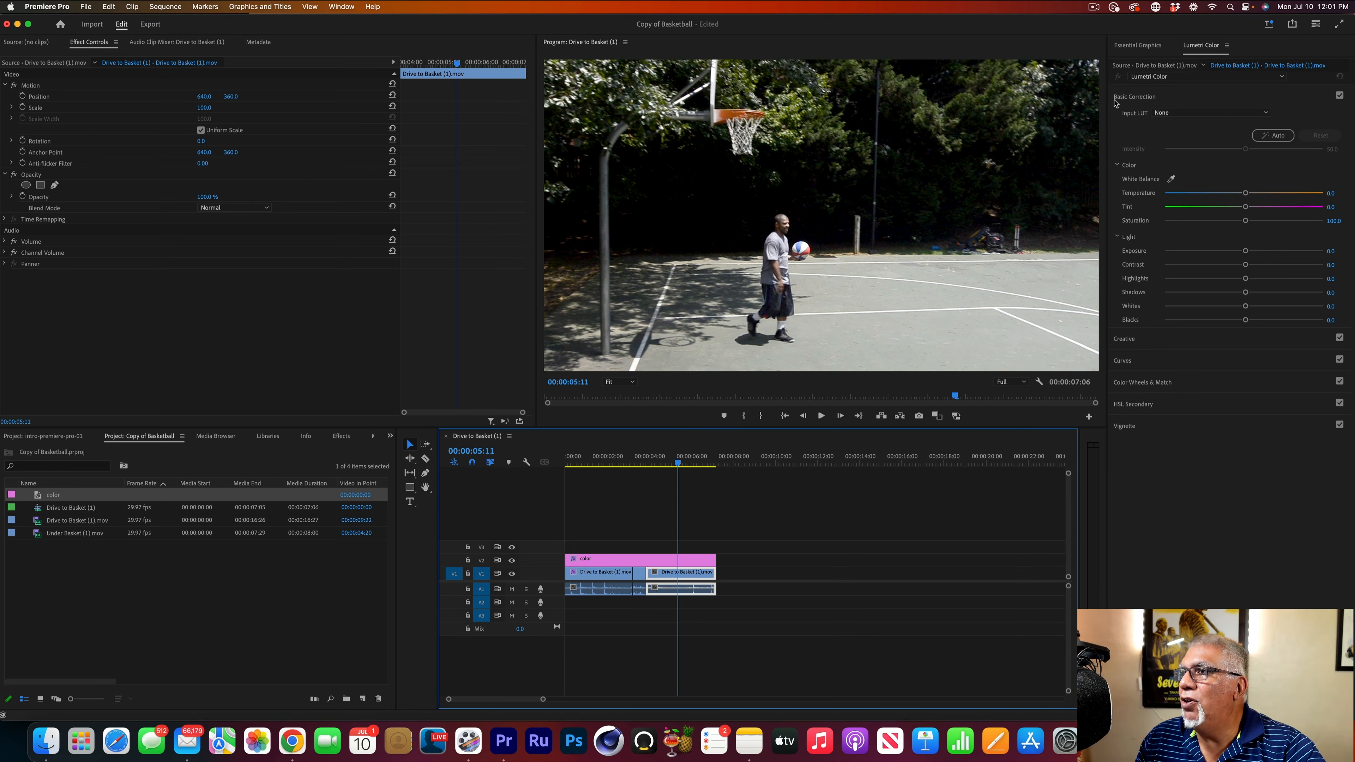
click(1116, 101)
click(1121, 122)
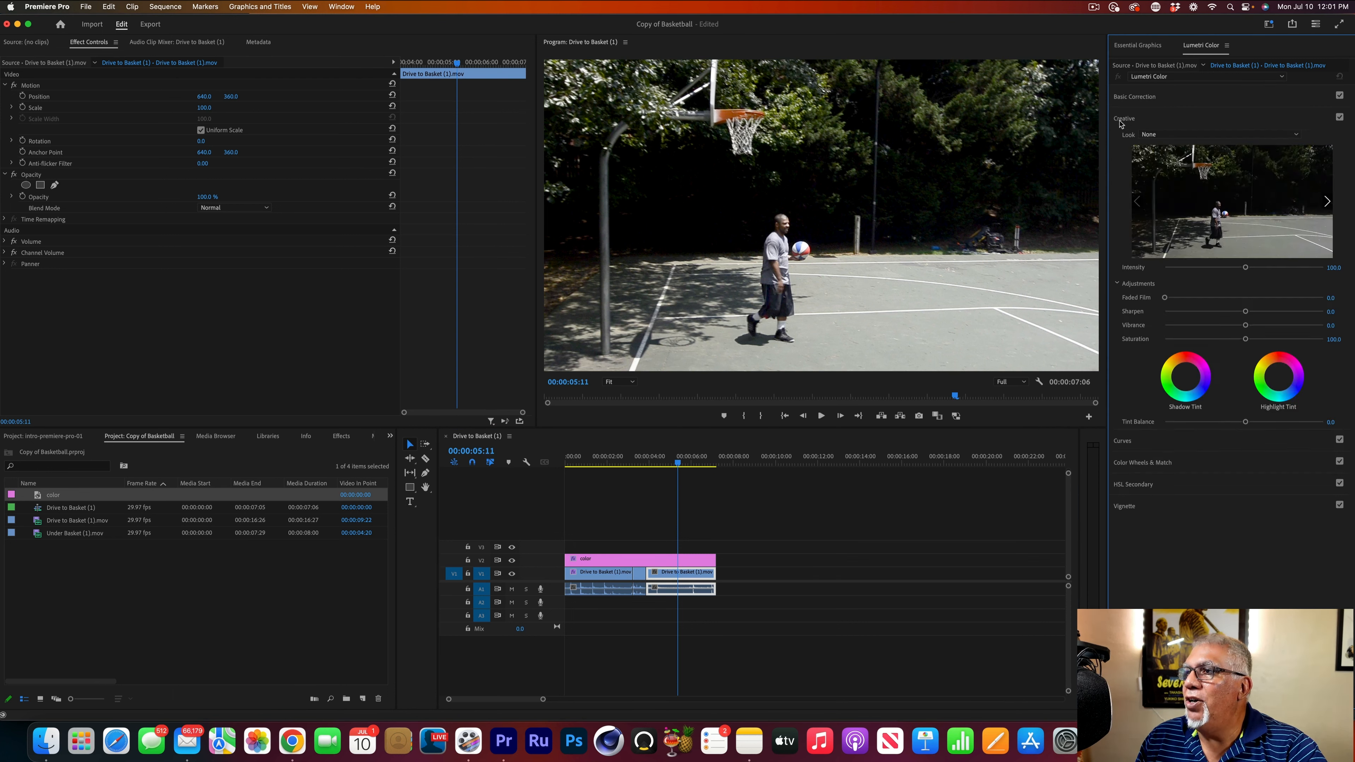
click(1123, 121)
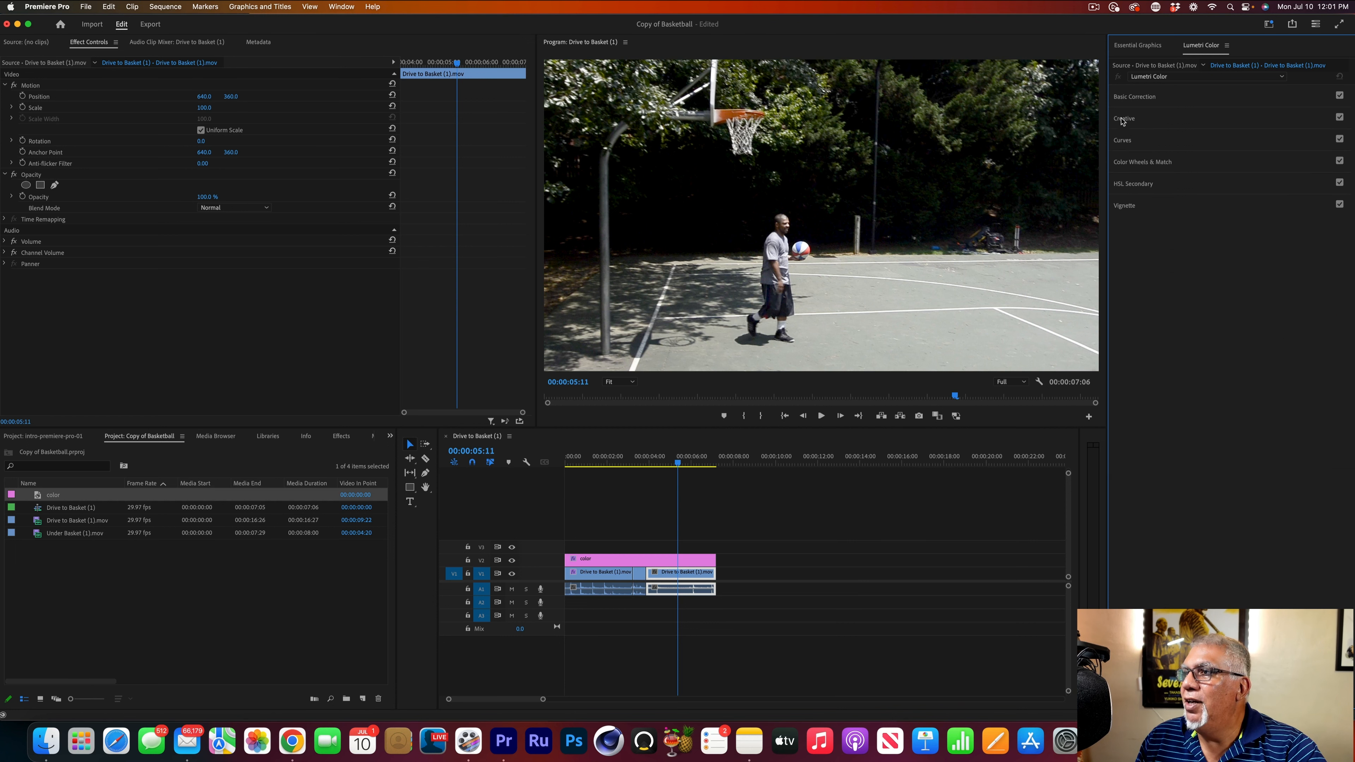
click(1123, 141)
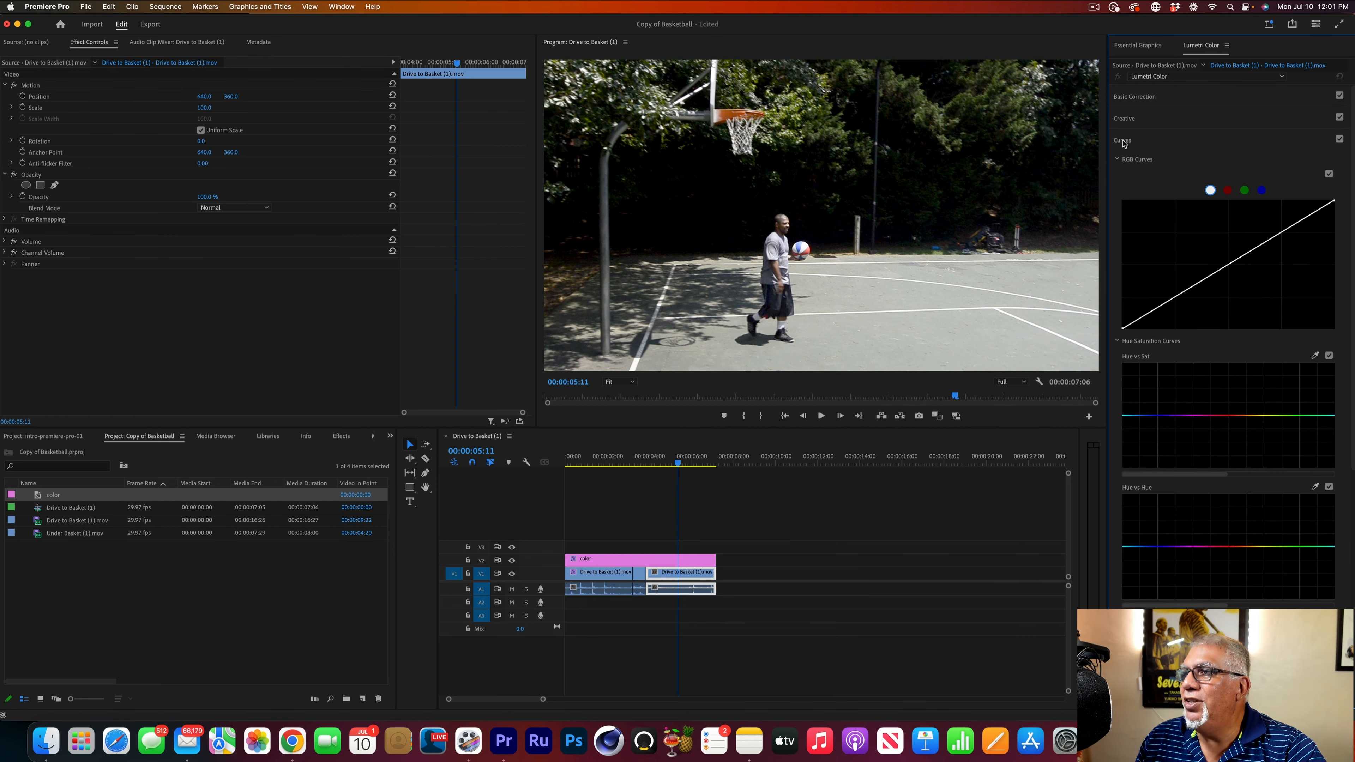
click(1123, 141)
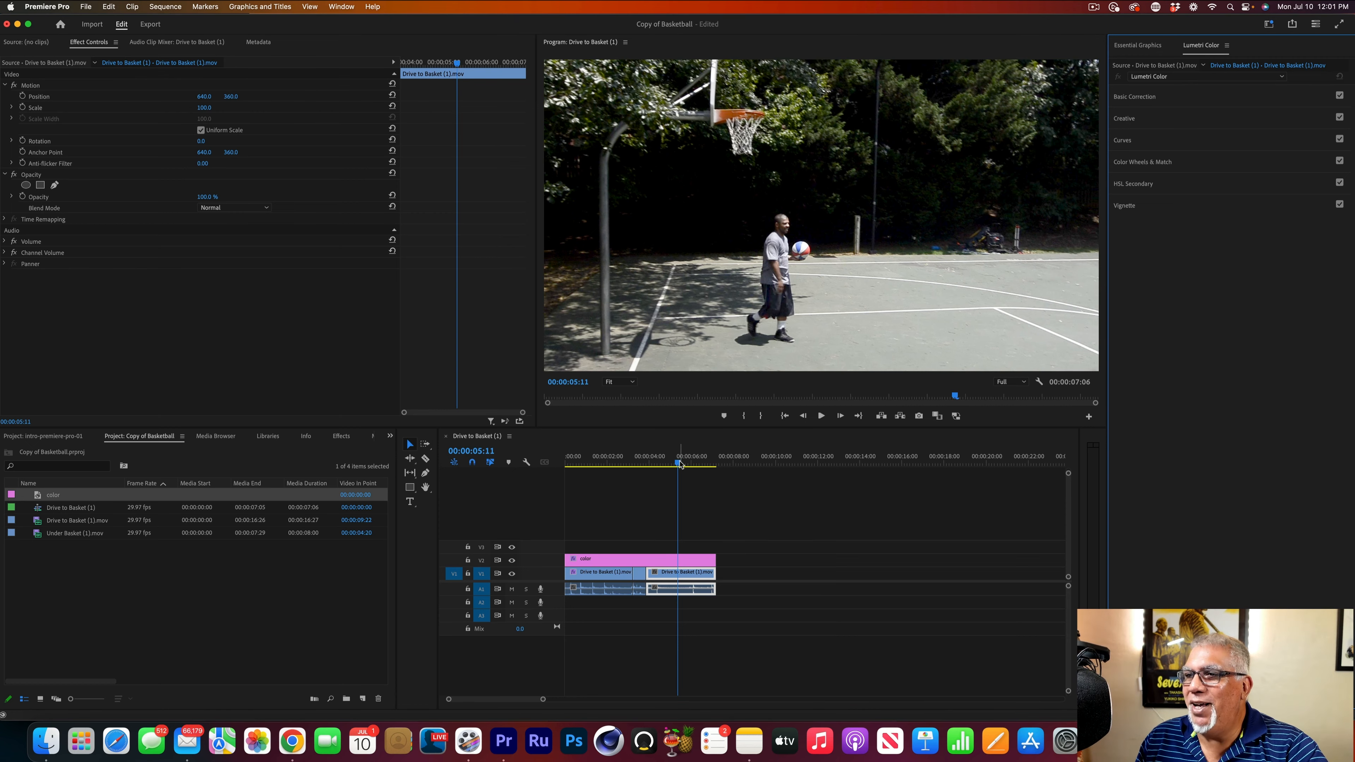
click(644, 466)
drag(643, 466, 581, 478)
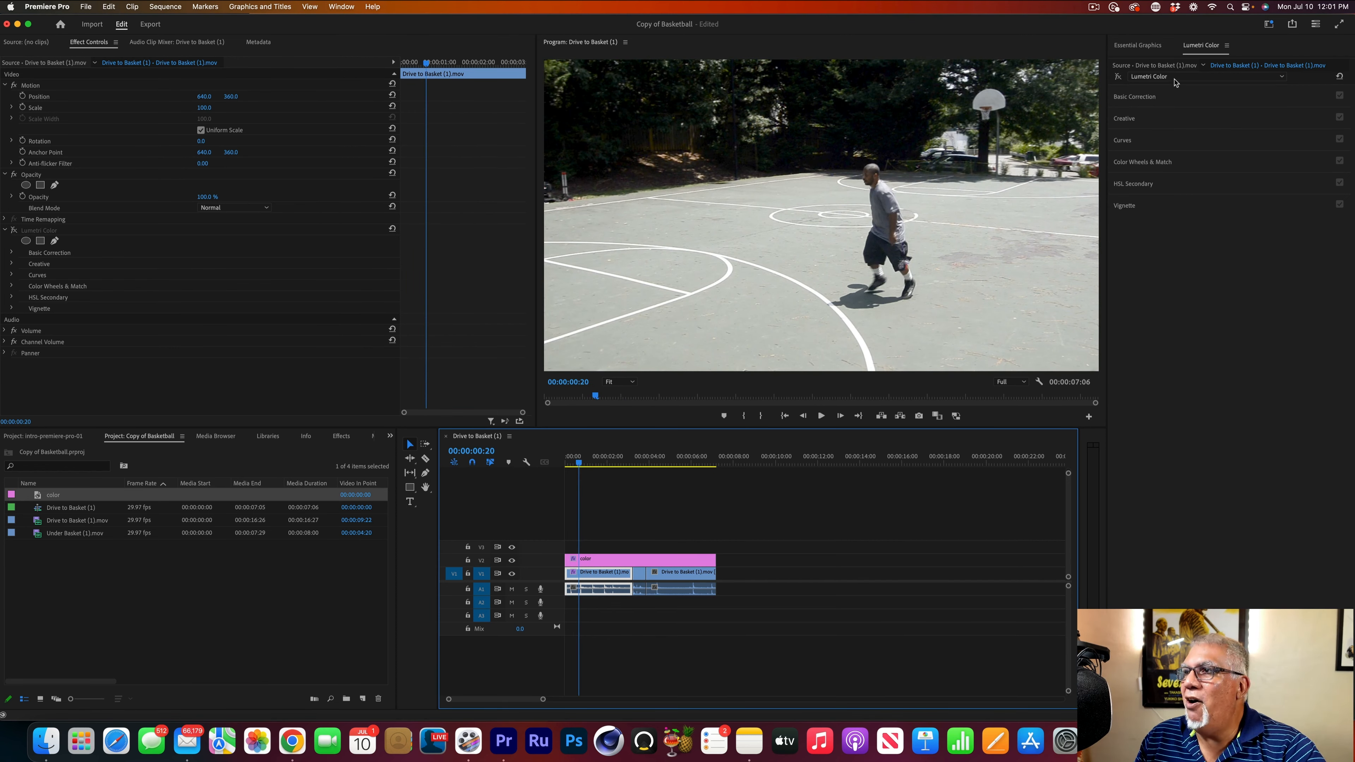
Step: Browse the title and lower-third templates in Essential Graphics and review the available graphics and titles commands
click(1138, 46)
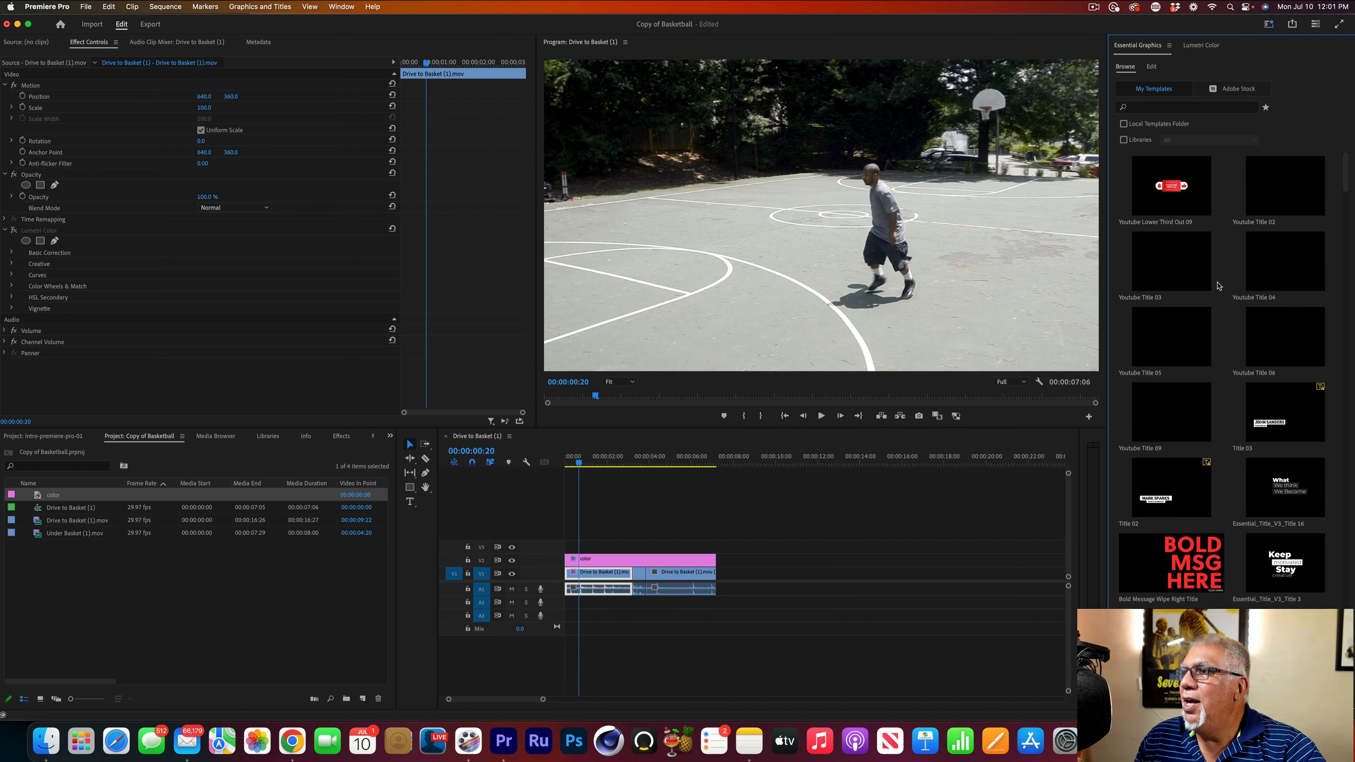
scroll(1218, 286, down, 8)
scroll(1218, 285, down, 5)
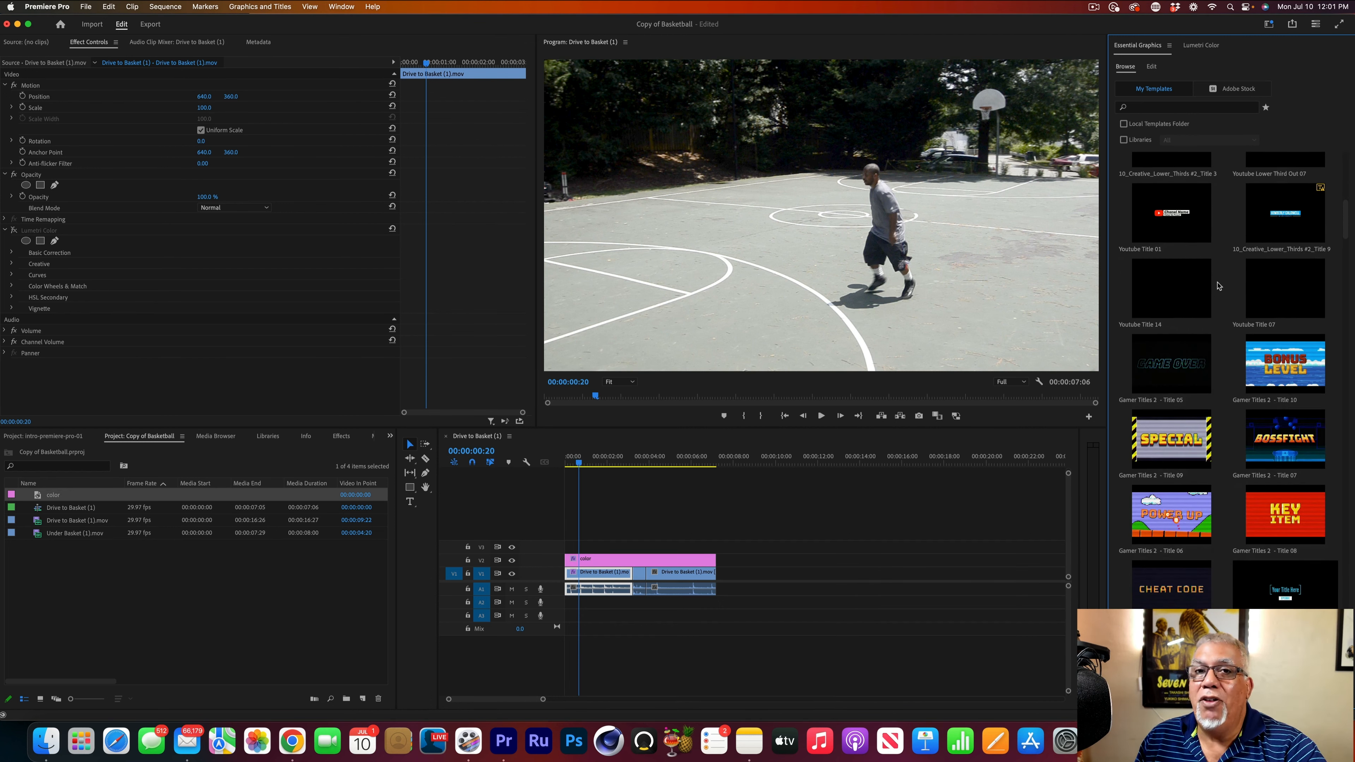
scroll(1217, 285, down, 10)
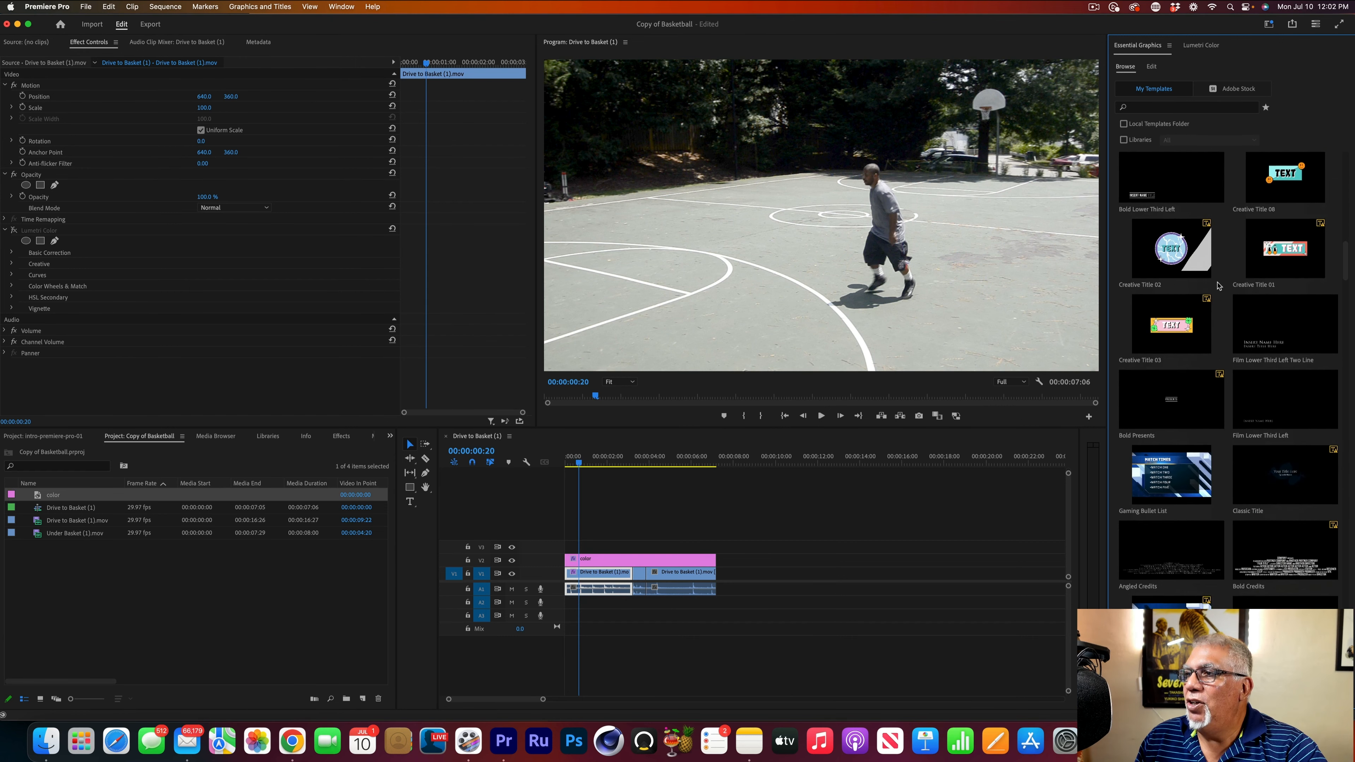
scroll(1218, 286, down, 5)
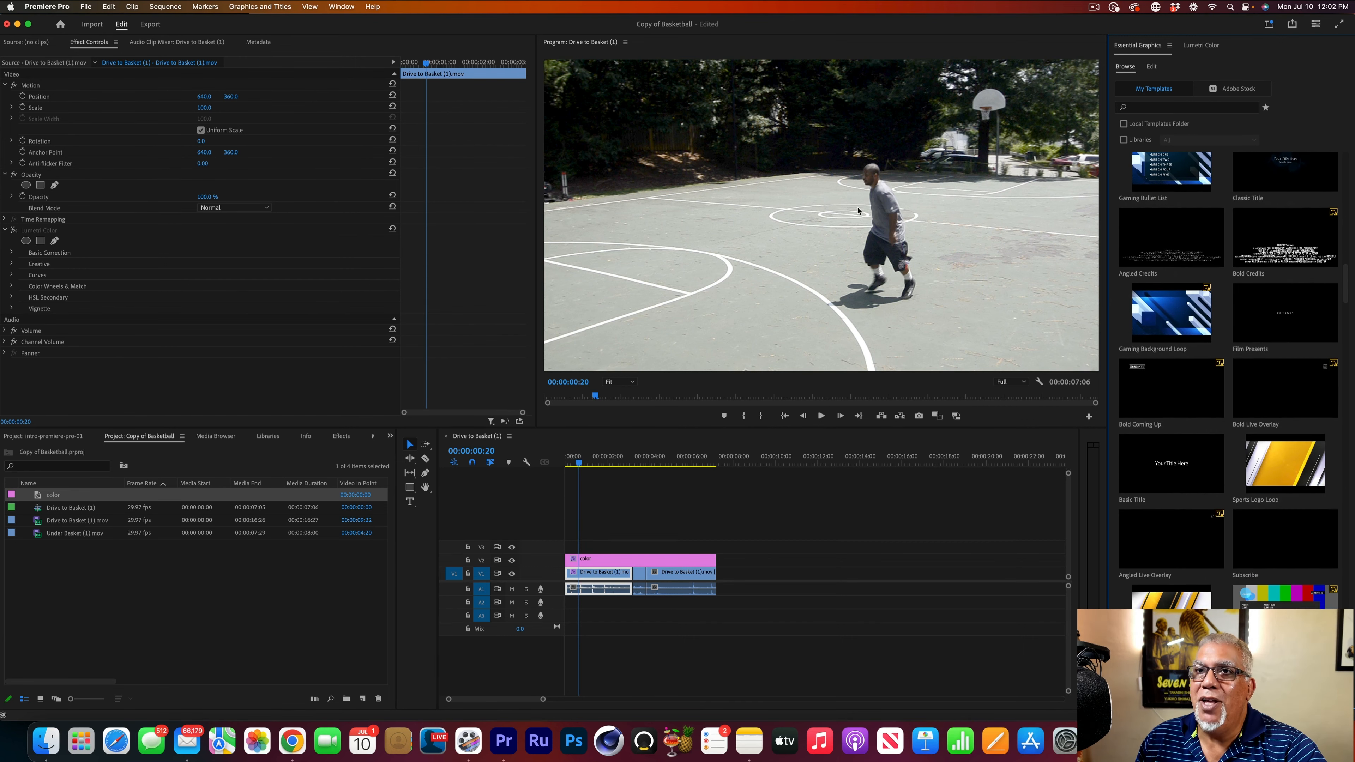
click(260, 7)
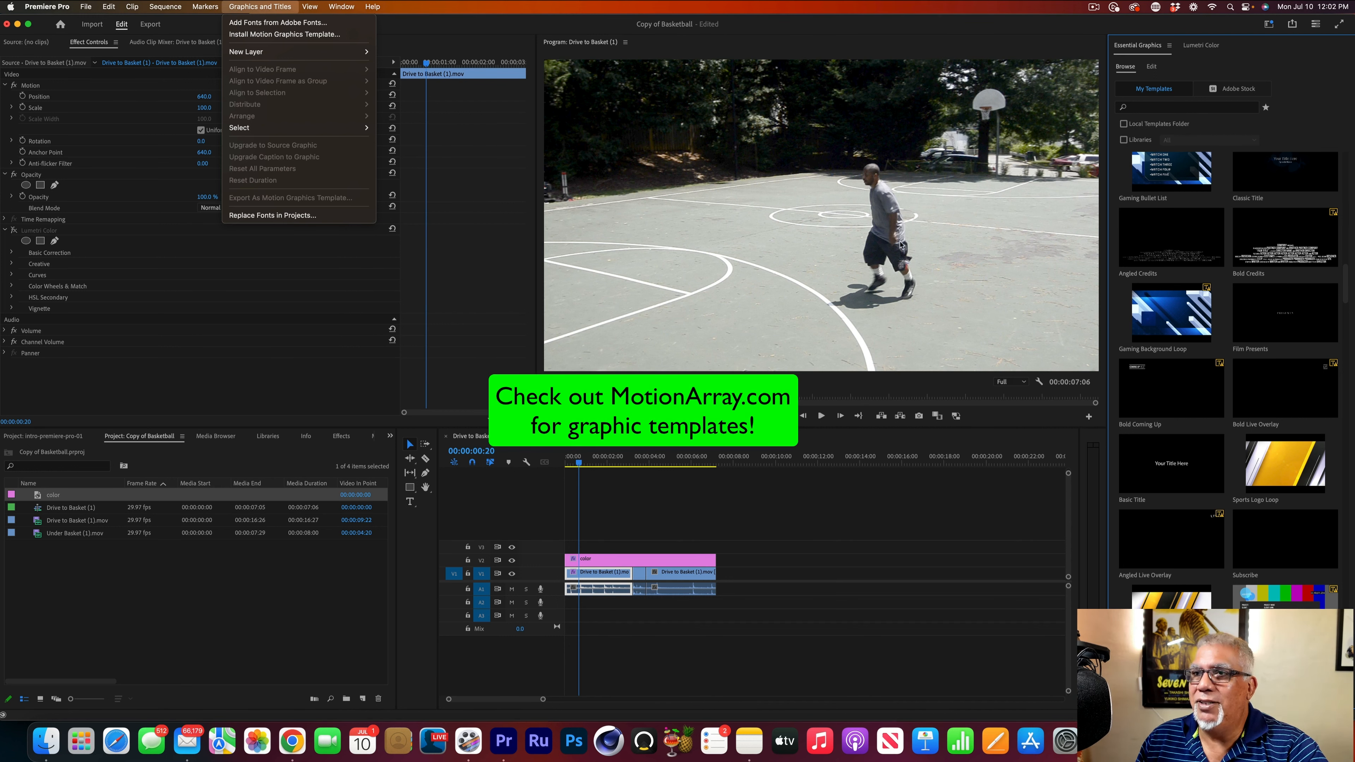
click(459, 155)
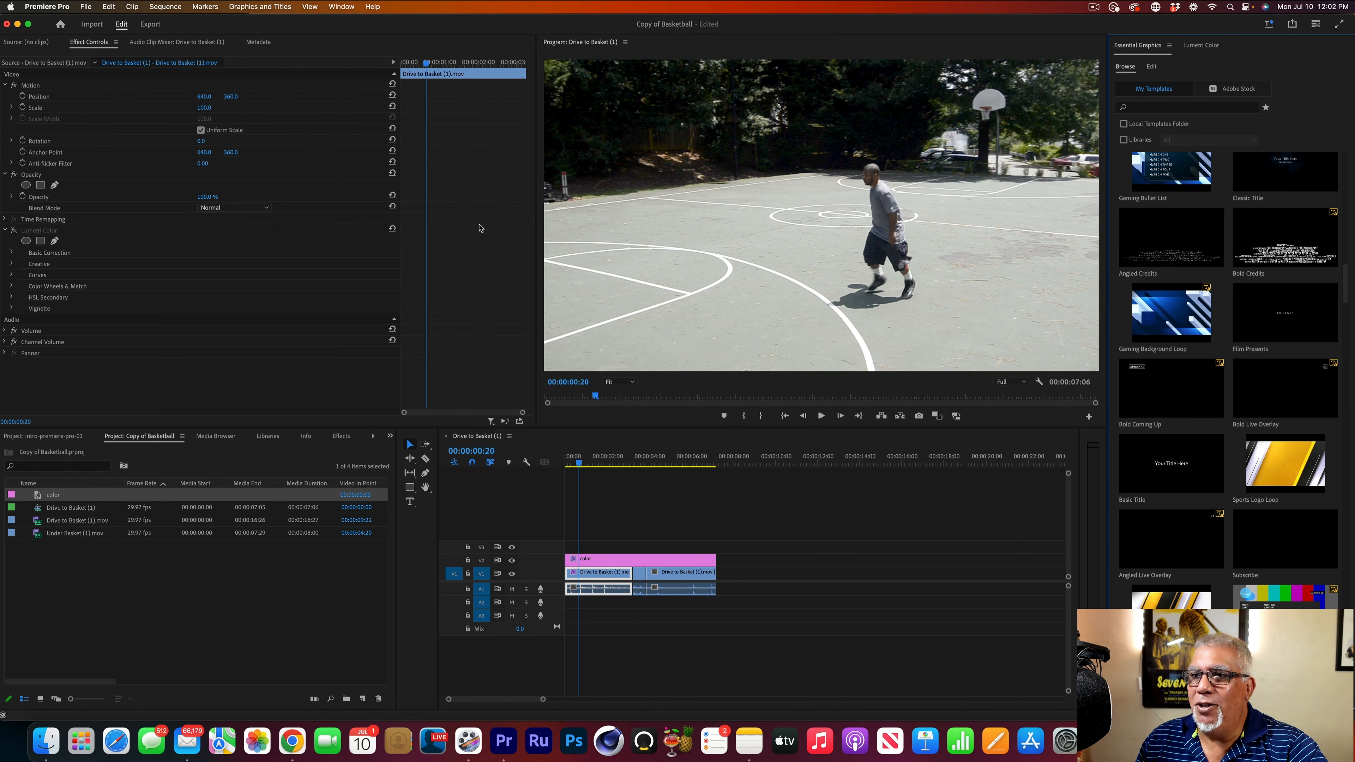
Step: Add a text title reading "Drive To The Hoop" over the frame at 00:00:00:20, on the track above the adjustment layer
click(409, 505)
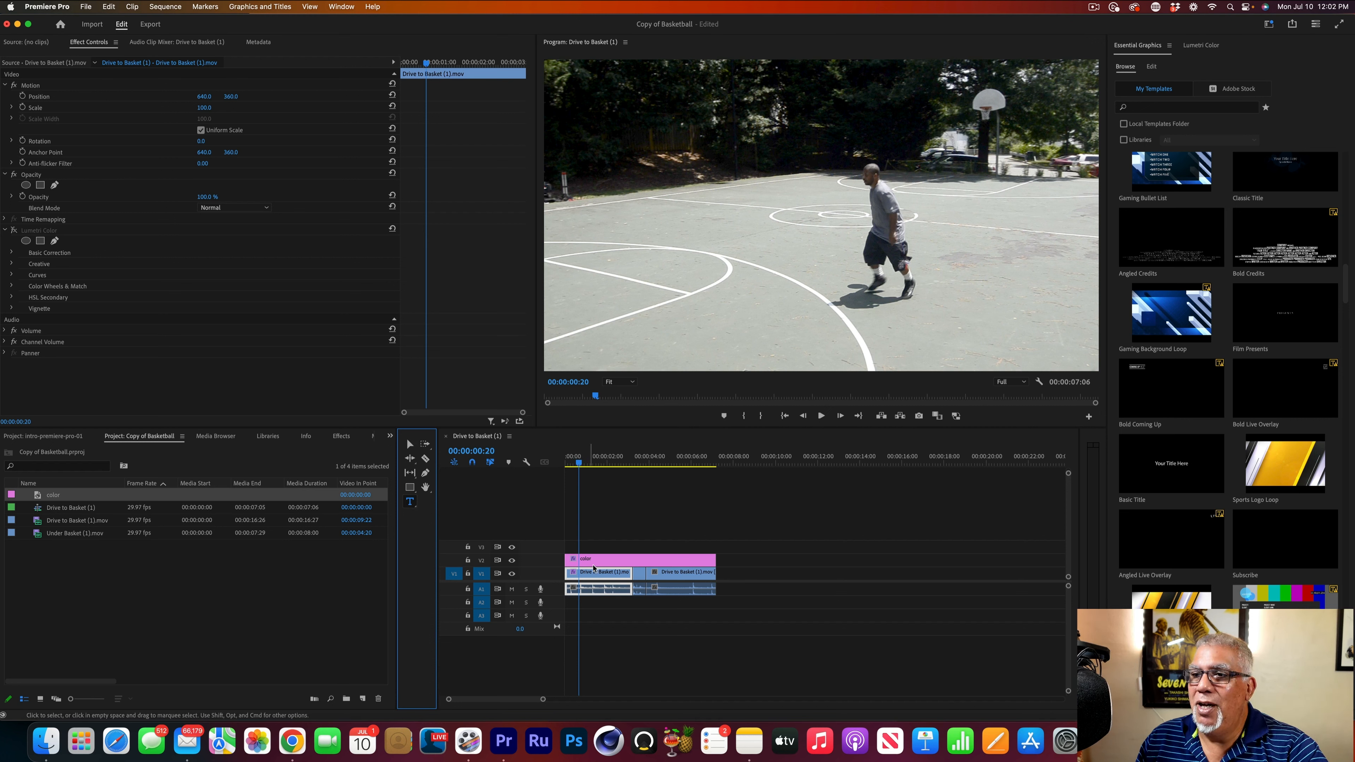
click(611, 232)
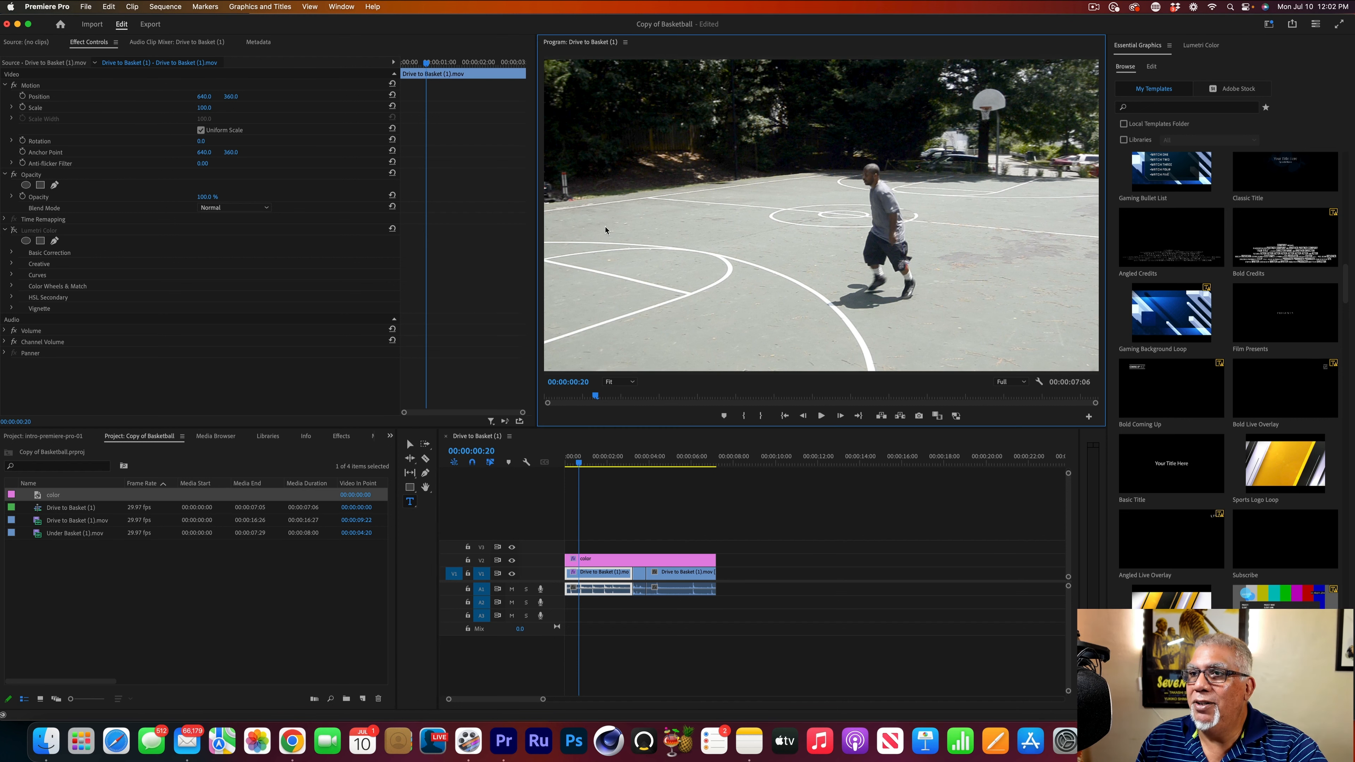
text(Drive To)
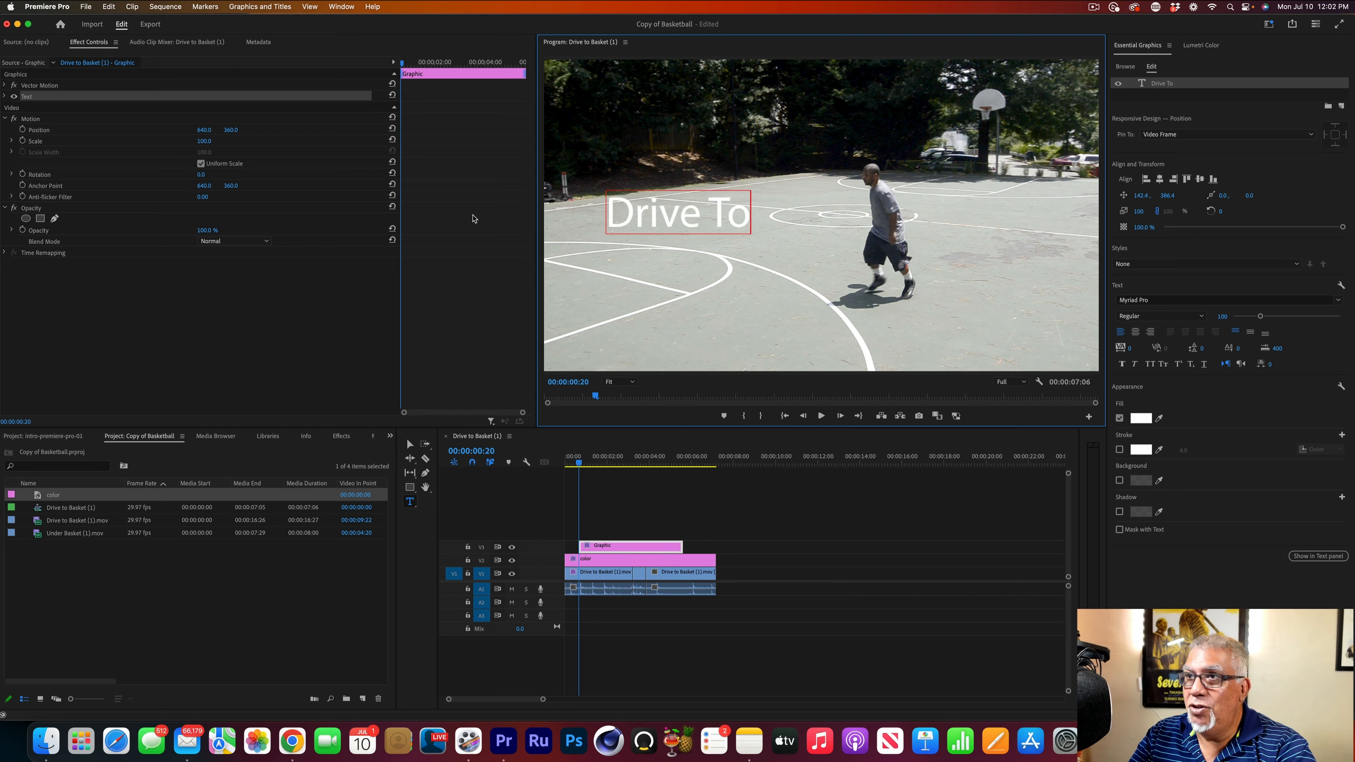
text( The Hoop)
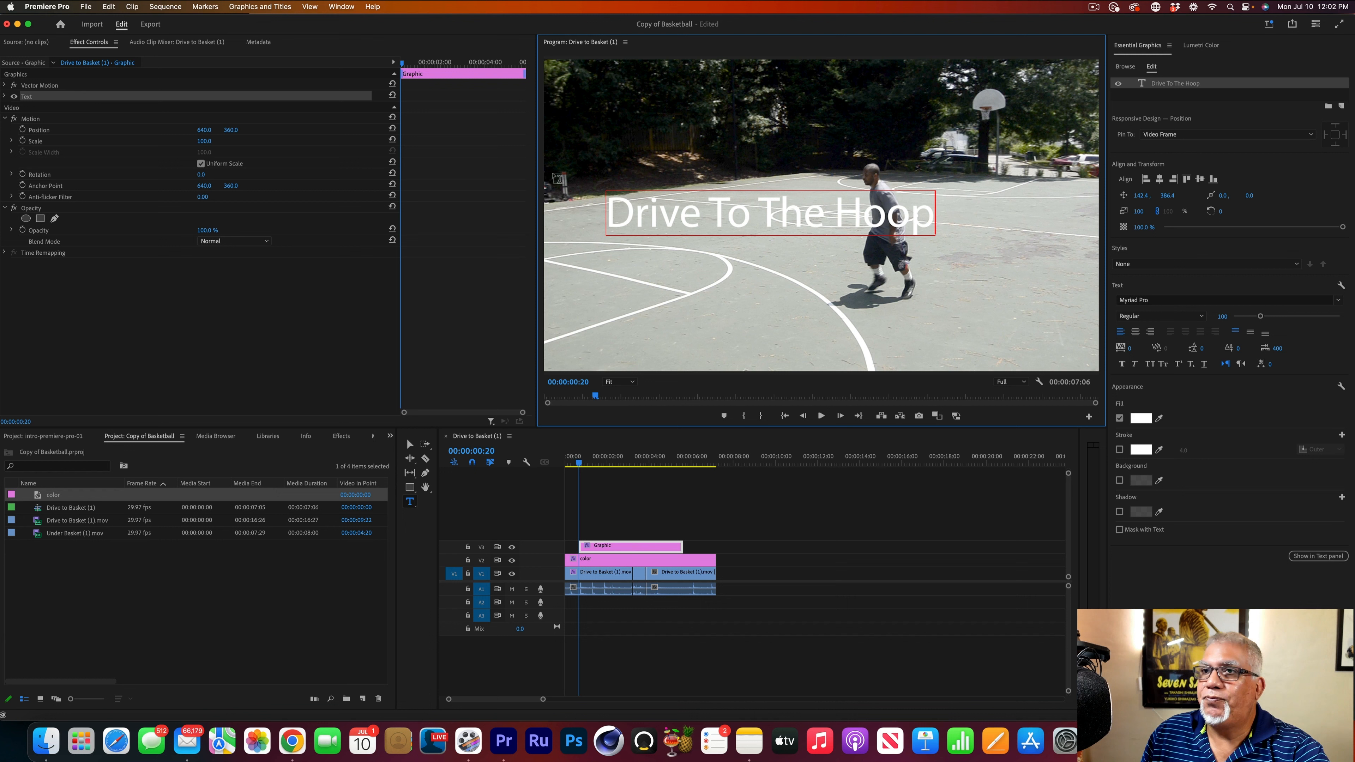
click(593, 396)
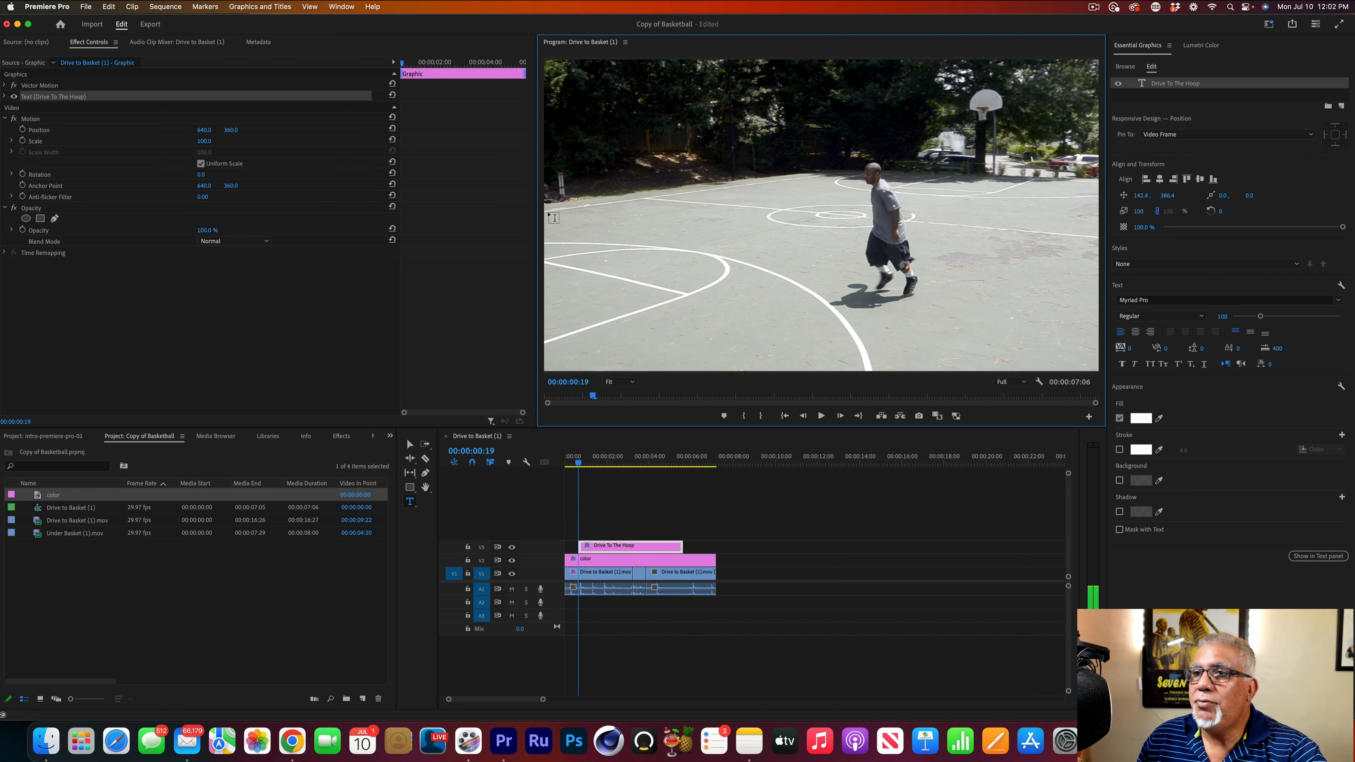
Step: Scale the Drive To The Hoop title to 53% and move it into the upper-right corner of the video frame
click(600, 548)
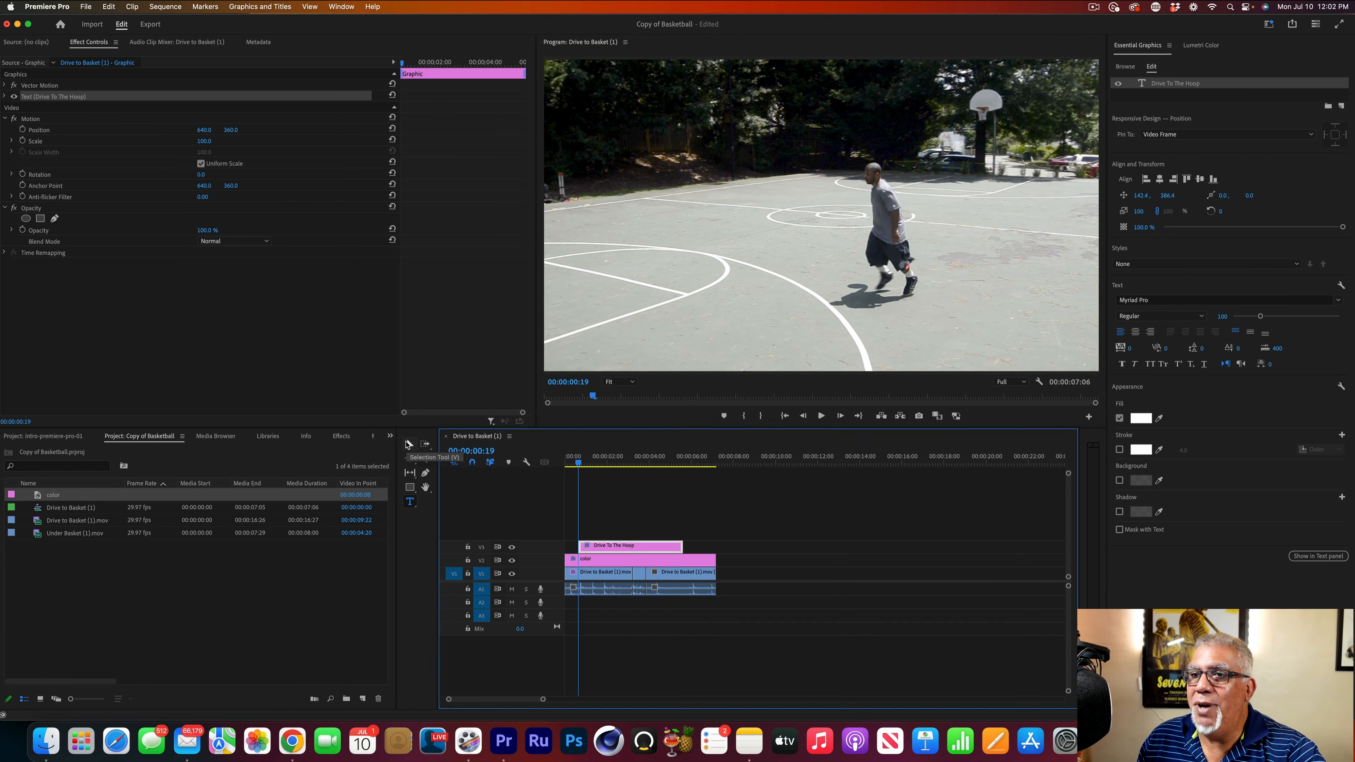
click(409, 443)
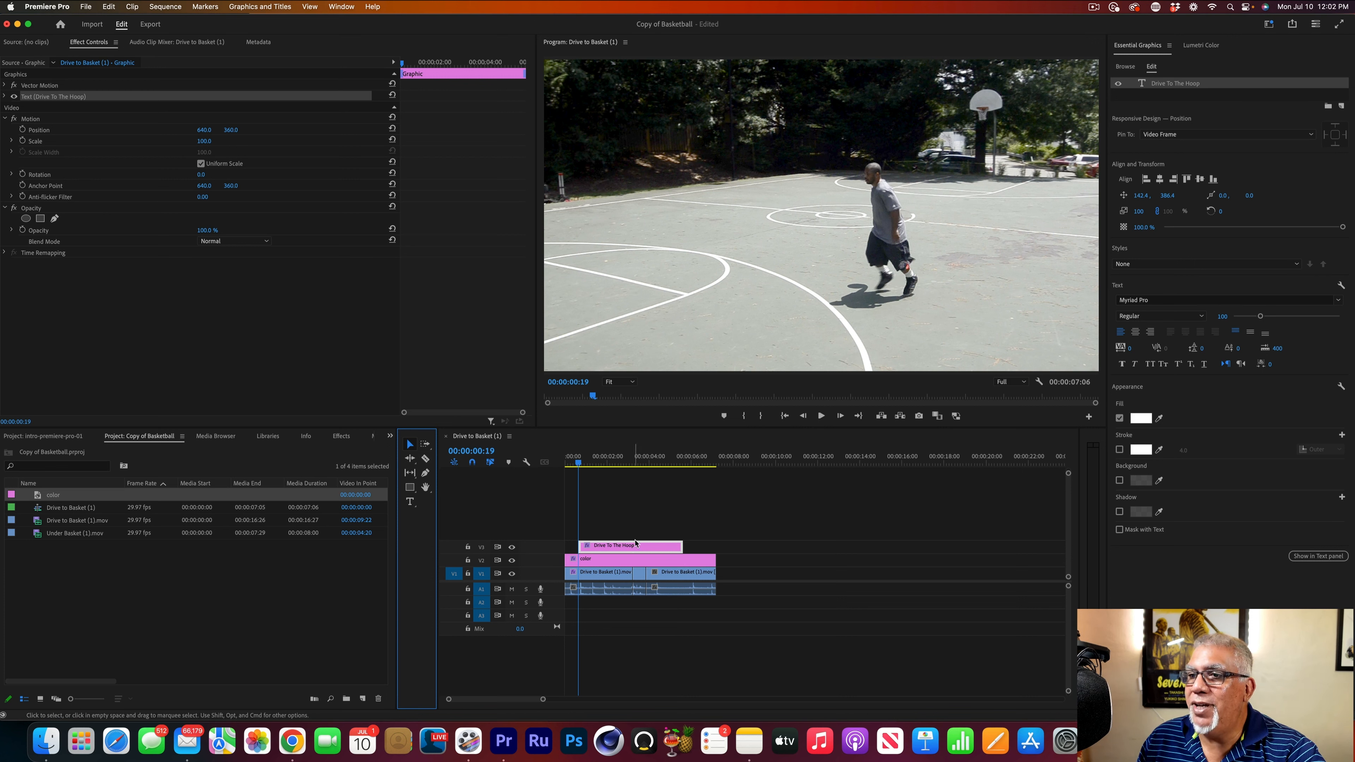
click(607, 457)
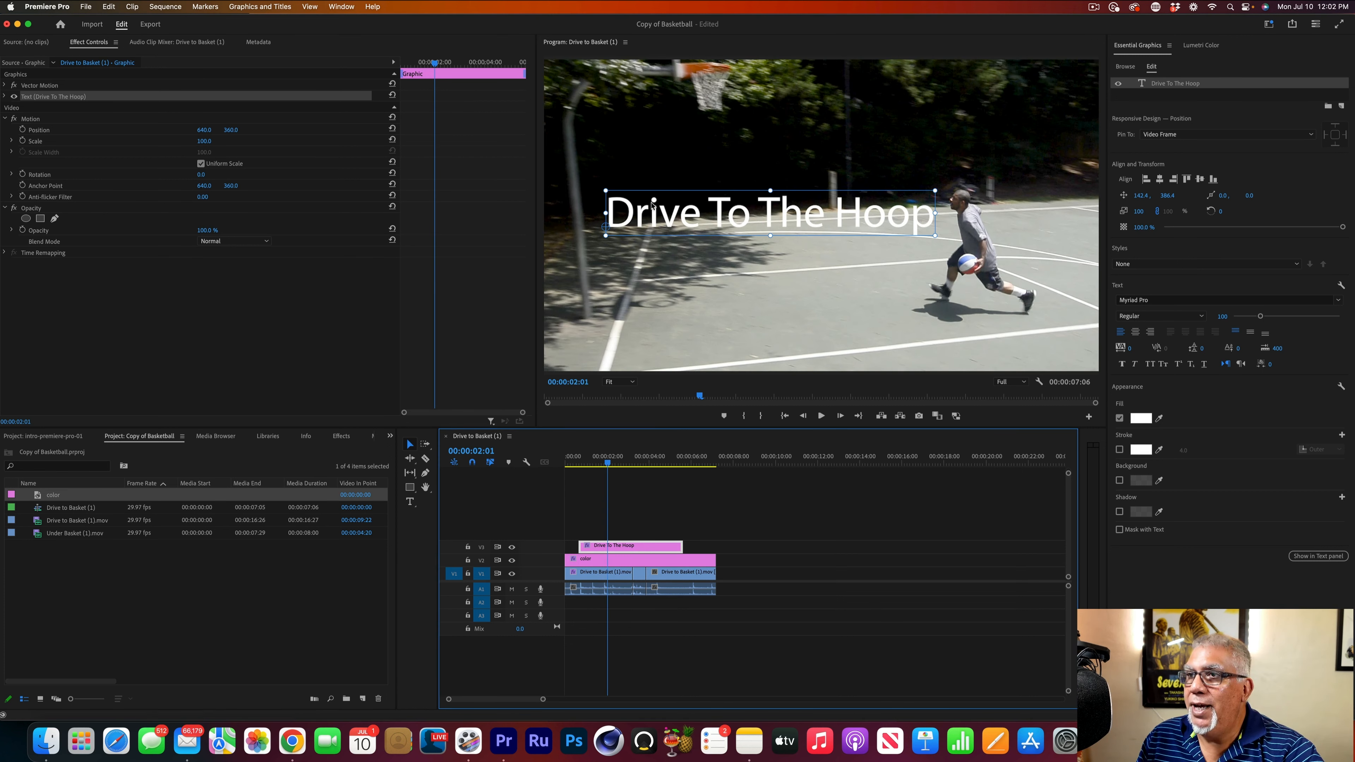
drag(656, 209, 611, 83)
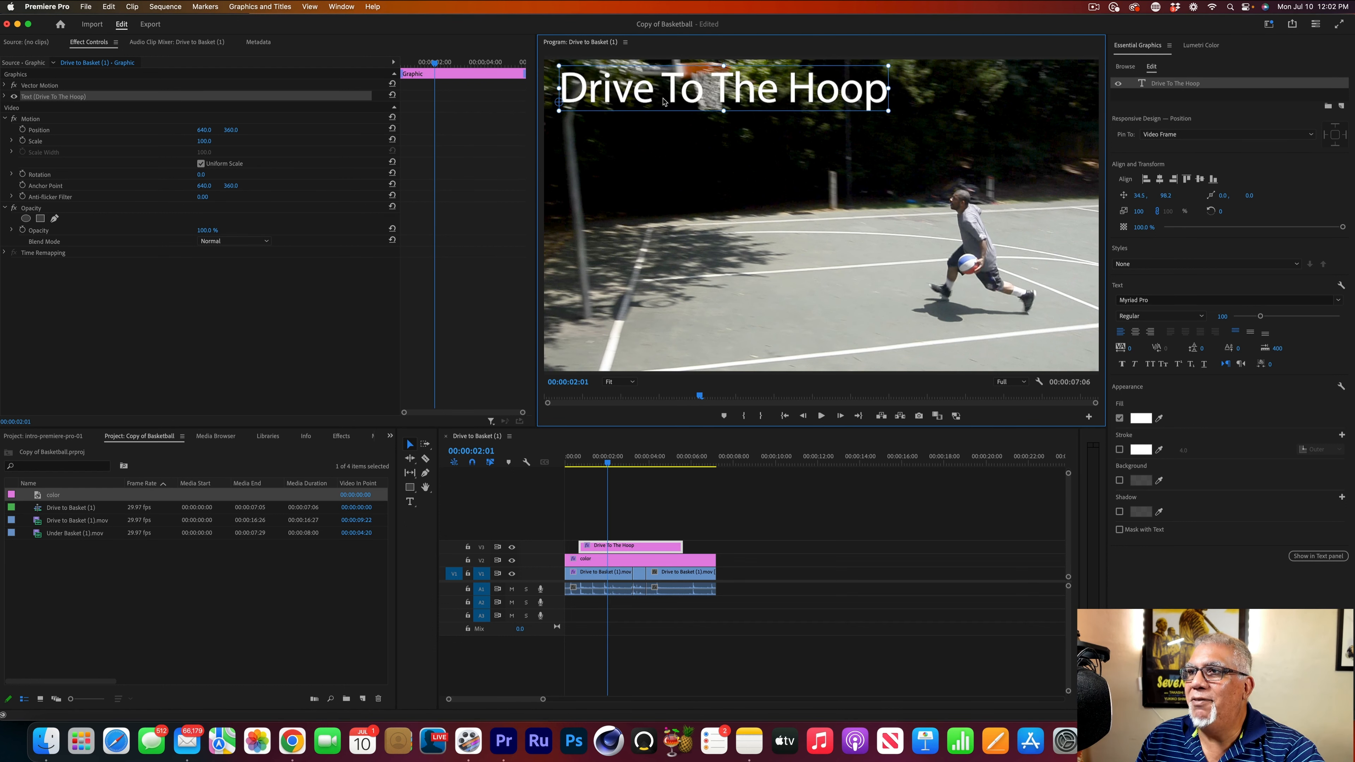
drag(887, 111, 946, 90)
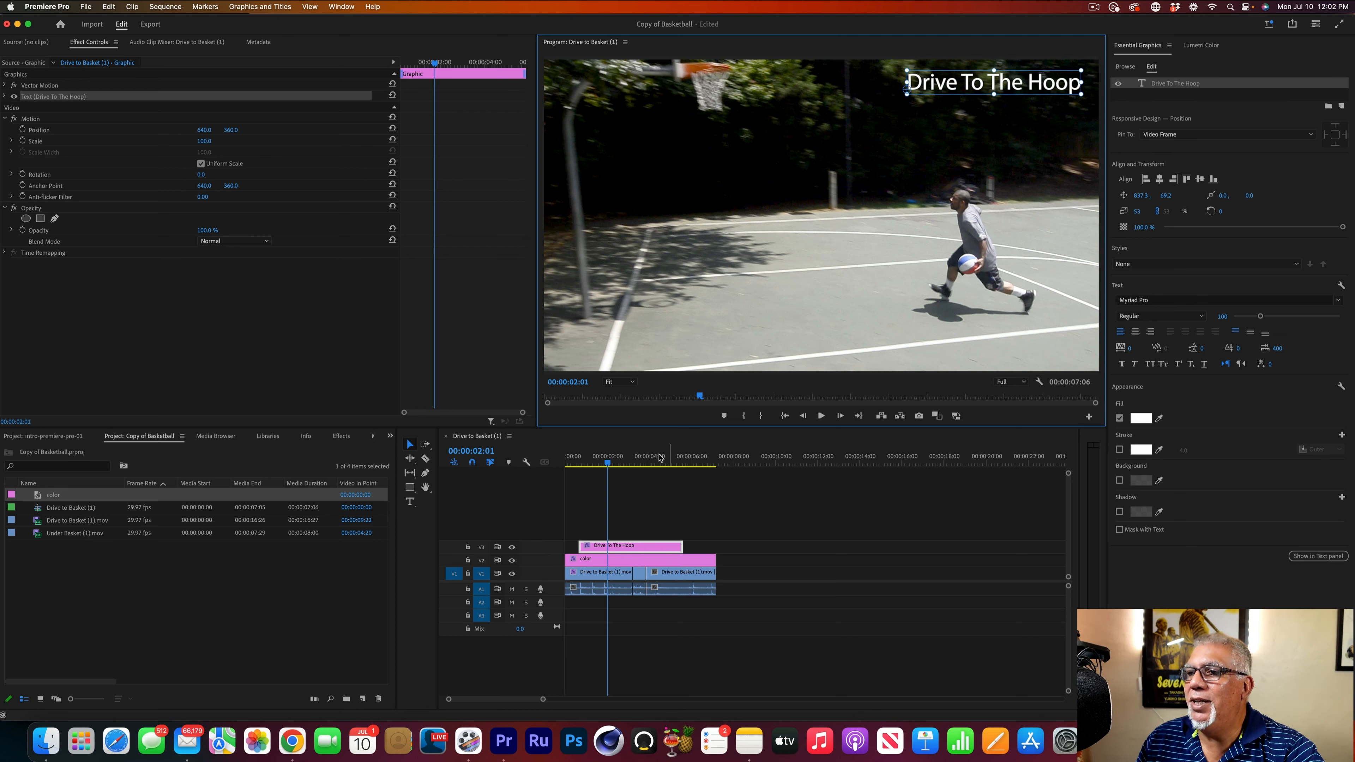
Step: Play the sequence with the title, then shorten the title clip so it ends just before the first Drive to Basket clip does
drag(575, 460, 546, 464)
key(space)
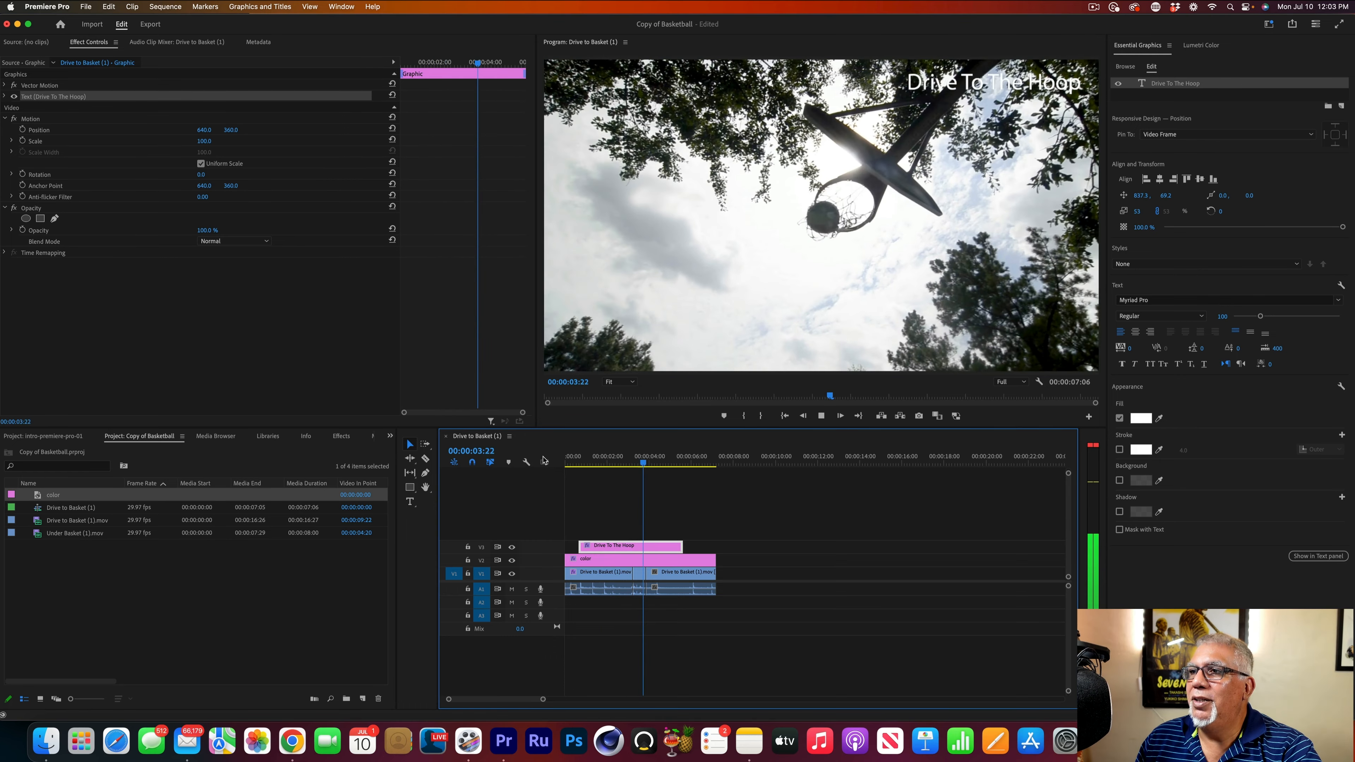
key(space)
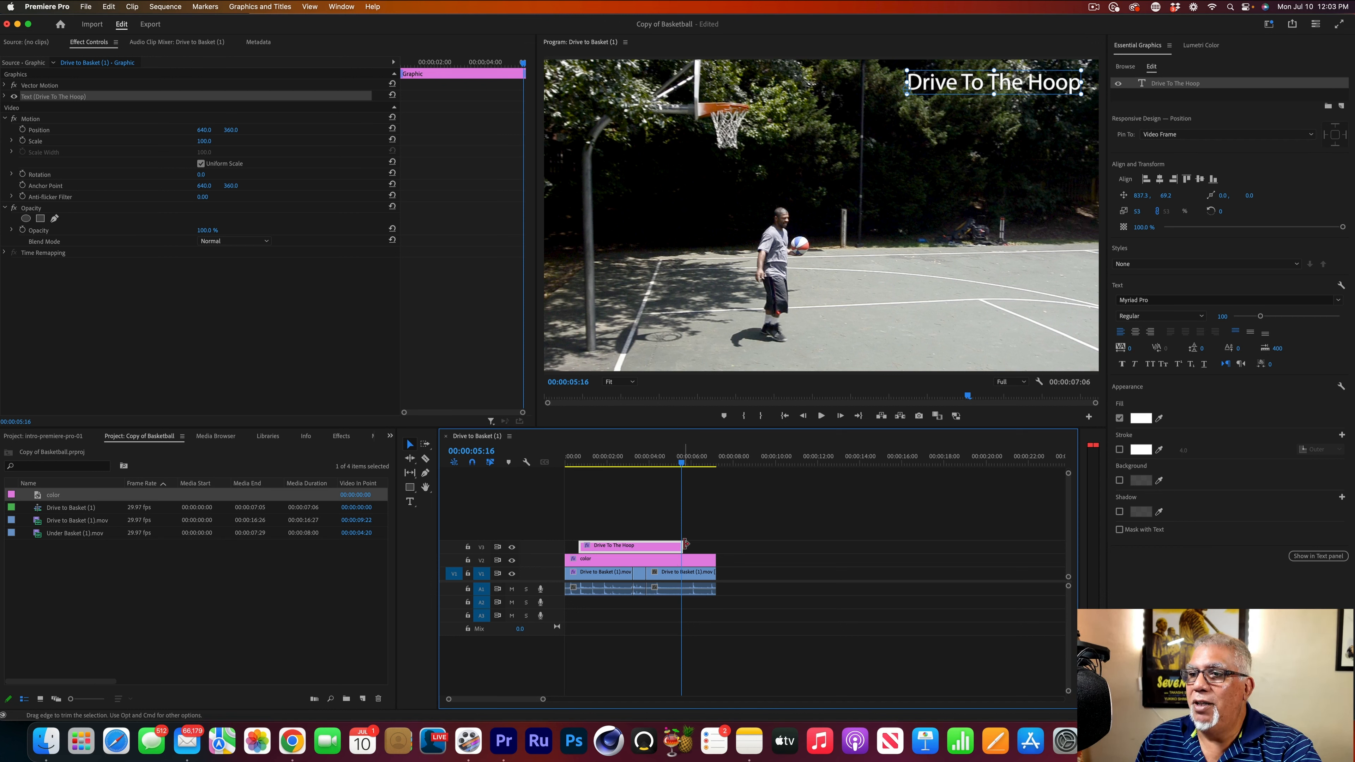
drag(680, 544, 625, 537)
Step: Place the Gaming Lower Third Right template on track V3 from 00:00:04:13 and trim its end to match the last video clip
drag(570, 465, 662, 477)
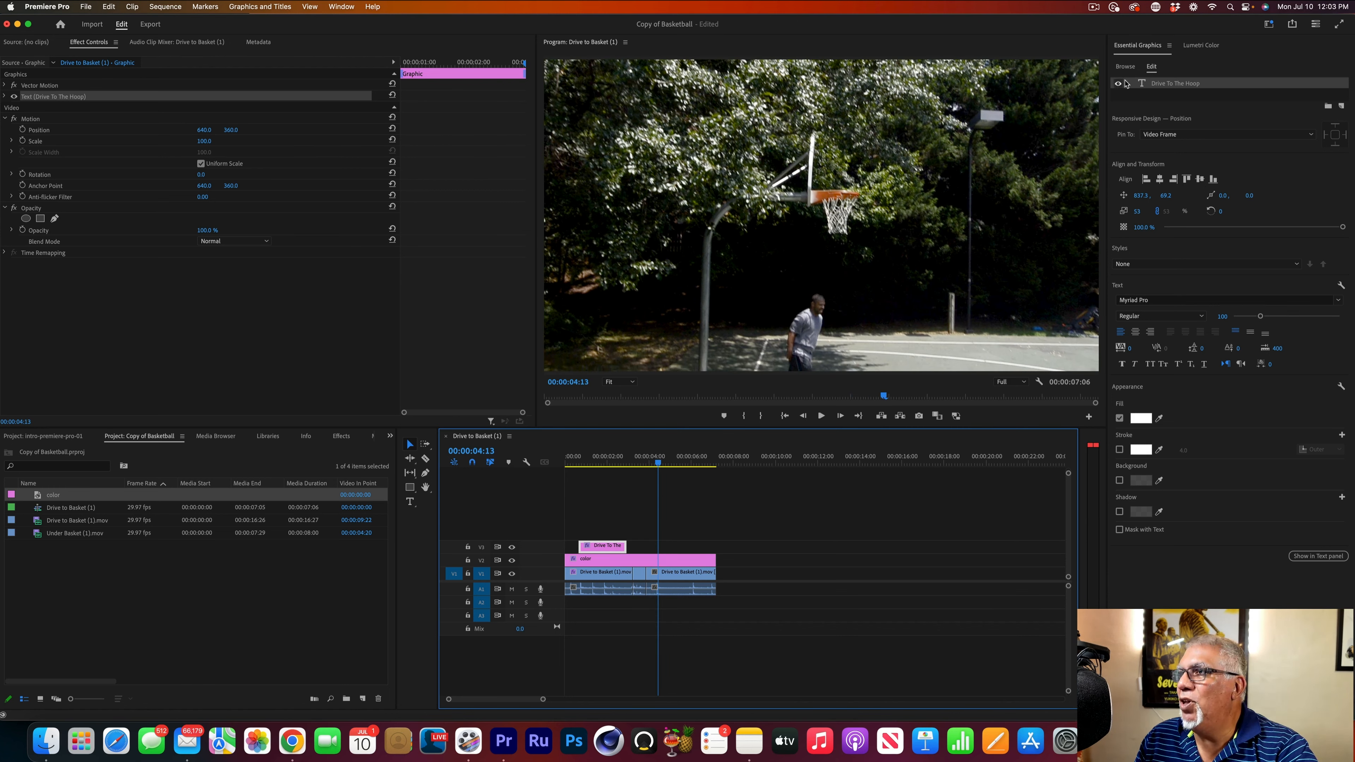
click(1126, 66)
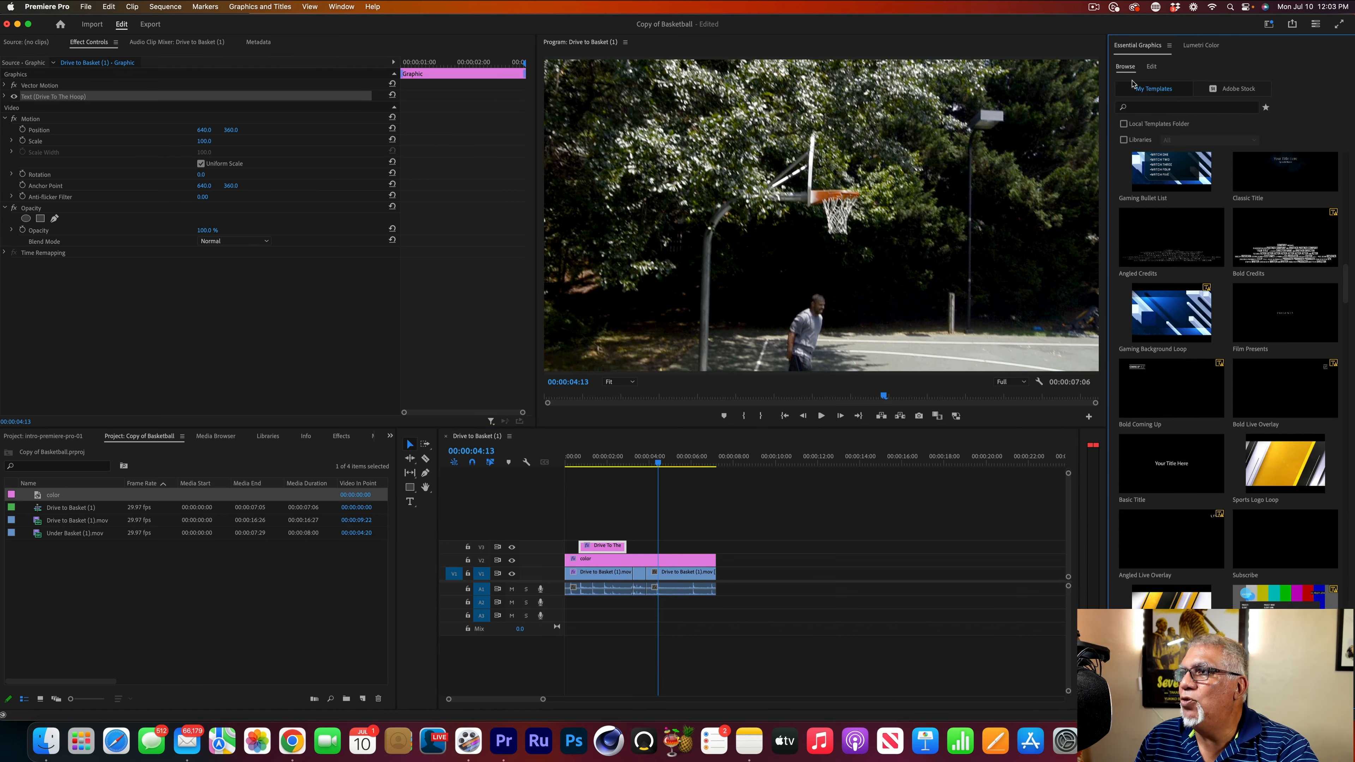
scroll(1199, 293, down, 15)
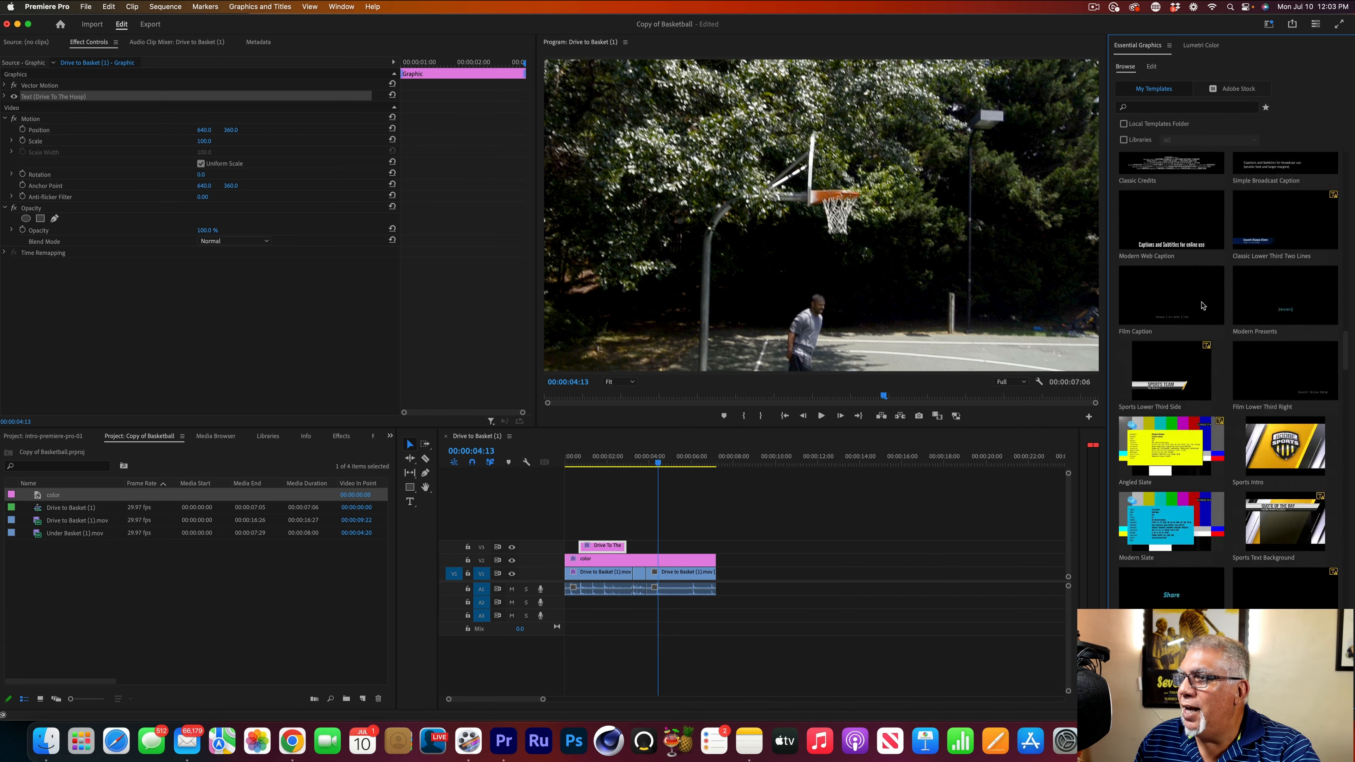
scroll(1202, 306, down, 10)
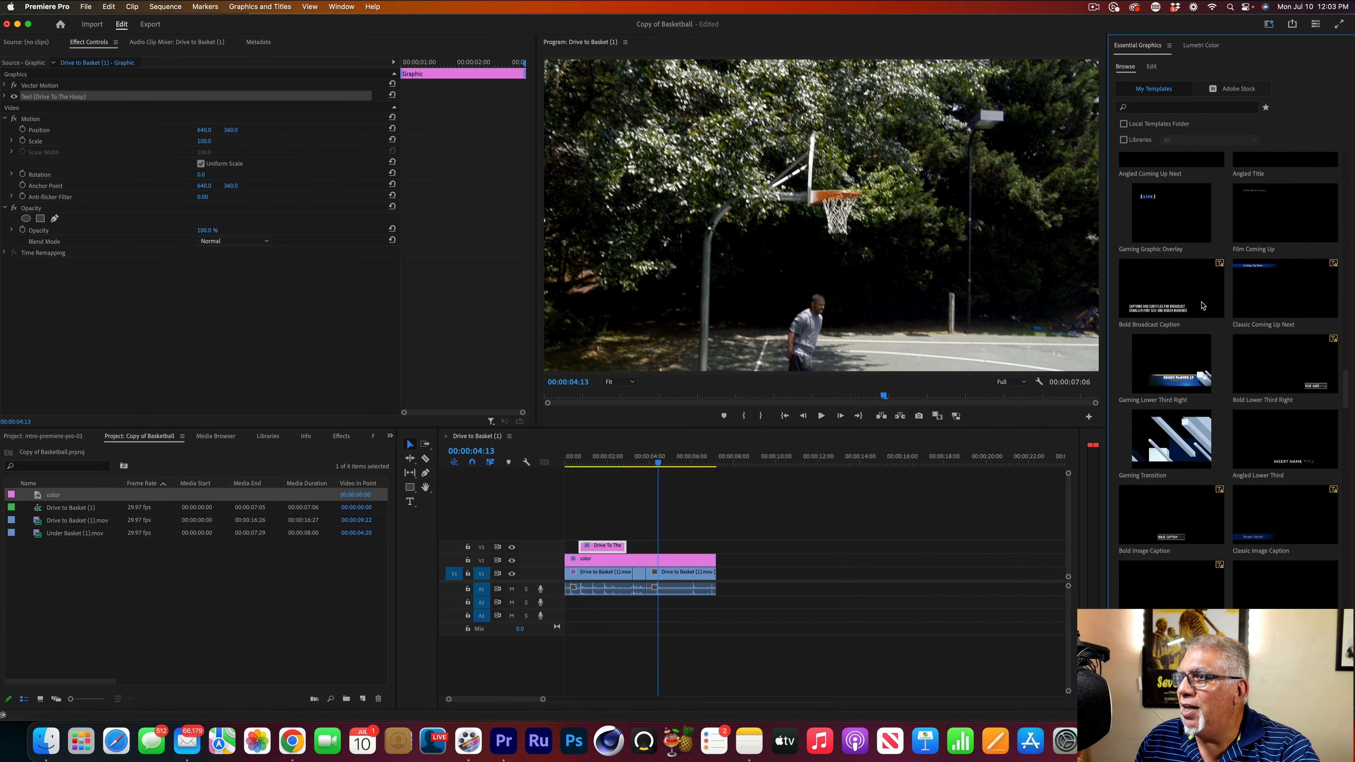
scroll(1181, 370, down, 3)
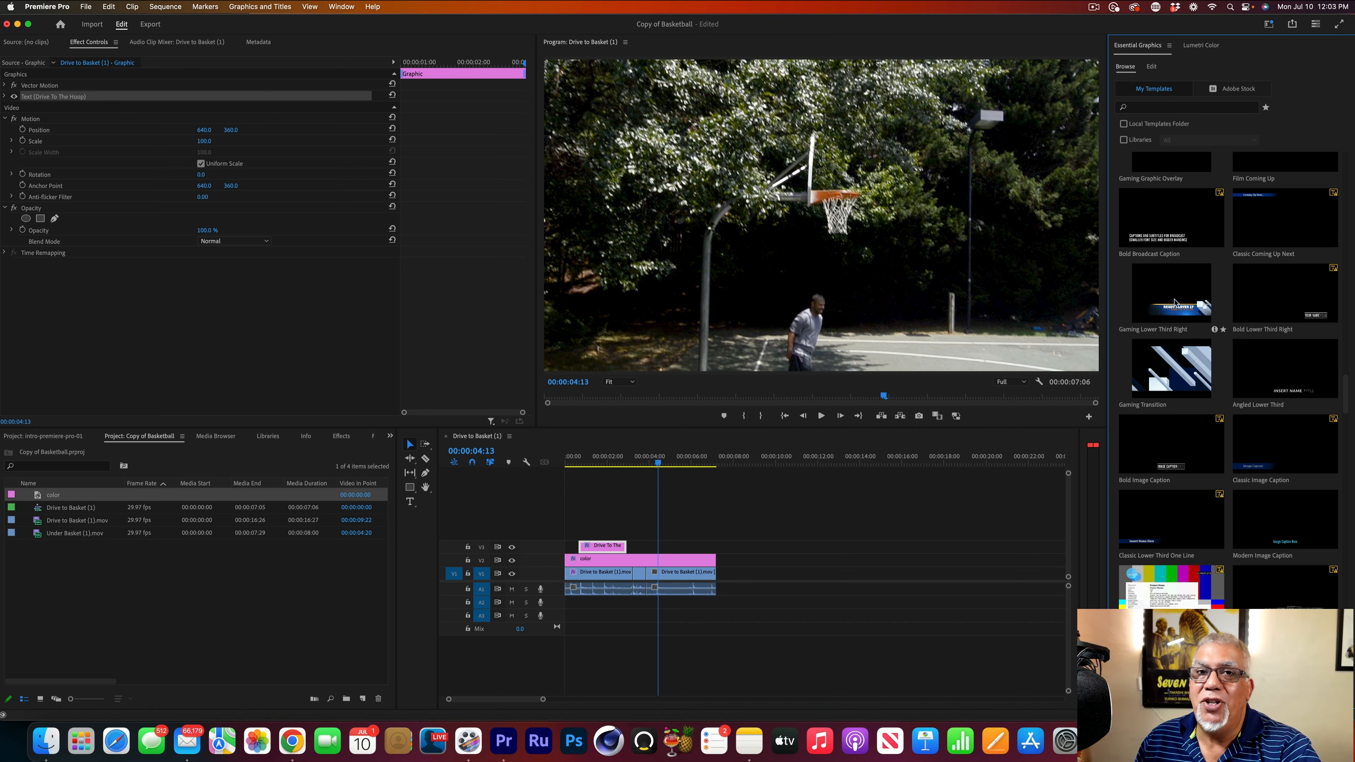
scroll(1176, 302, down, 1)
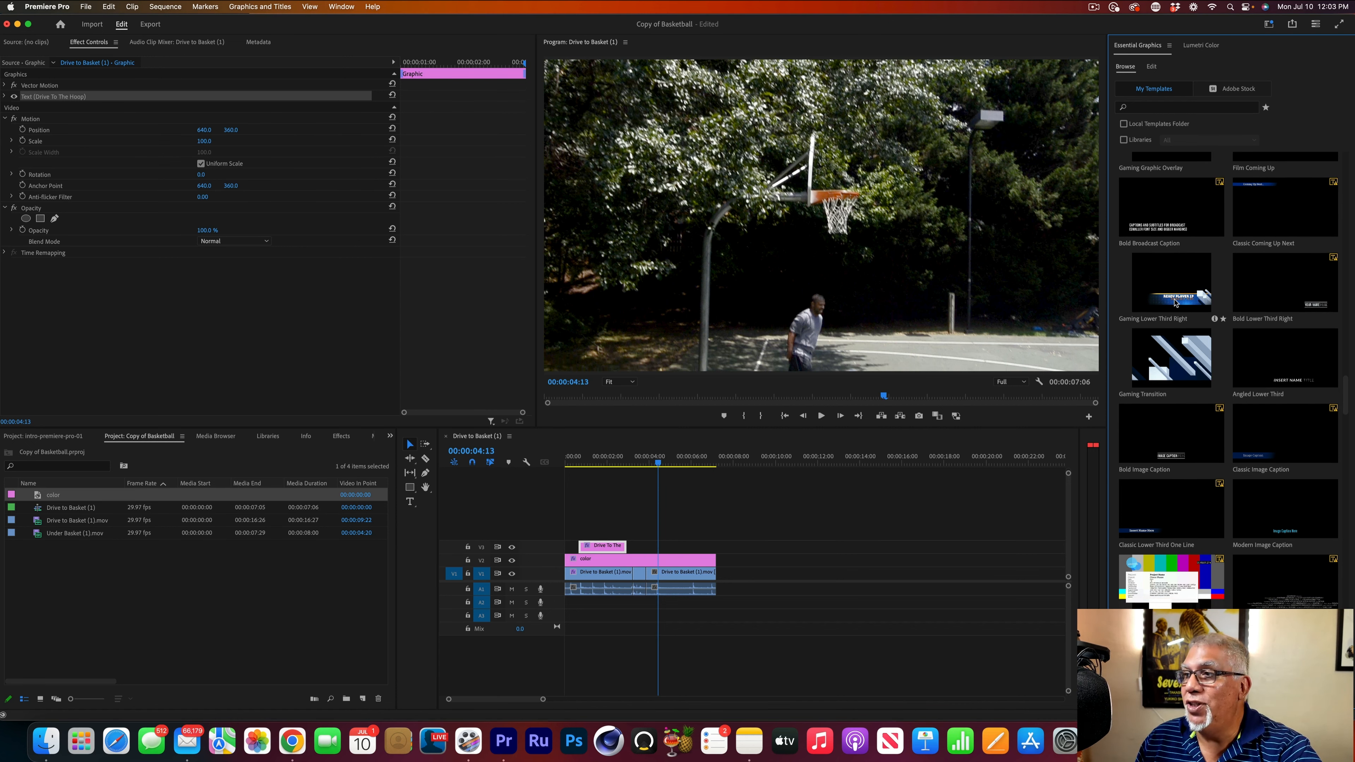
drag(1180, 293, 661, 555)
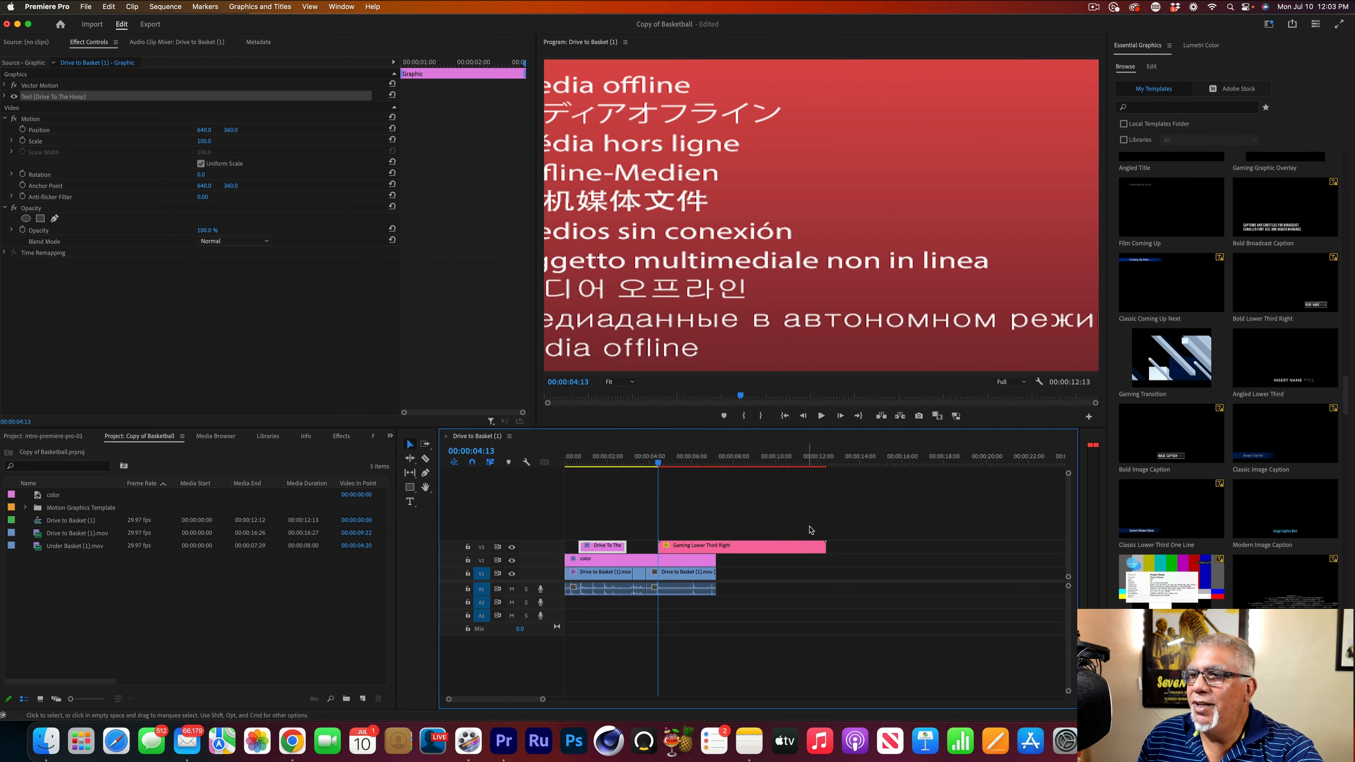
drag(821, 548, 713, 543)
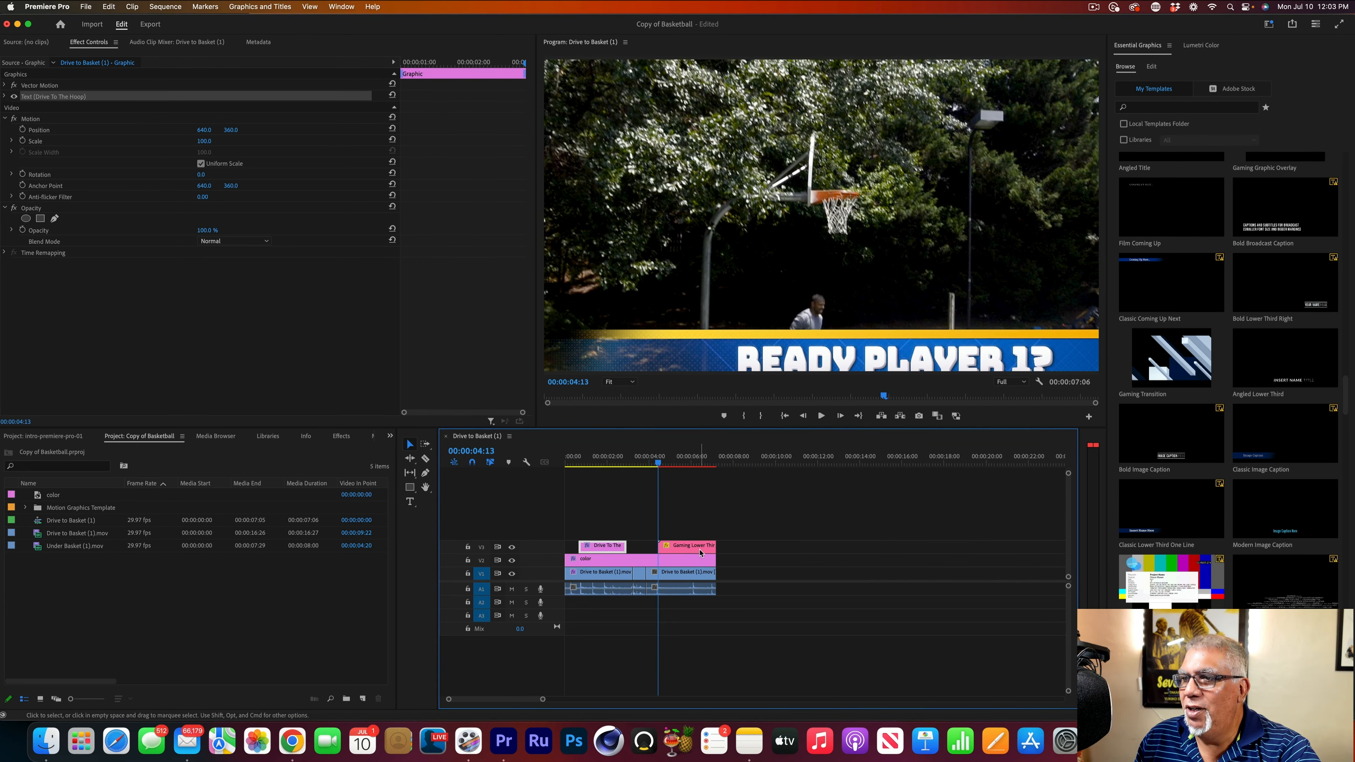
Step: Set the Gaming Lower Third Right clip's scale to 68 and play the sequence from 00:00:03:21 to check it
click(700, 549)
click(682, 463)
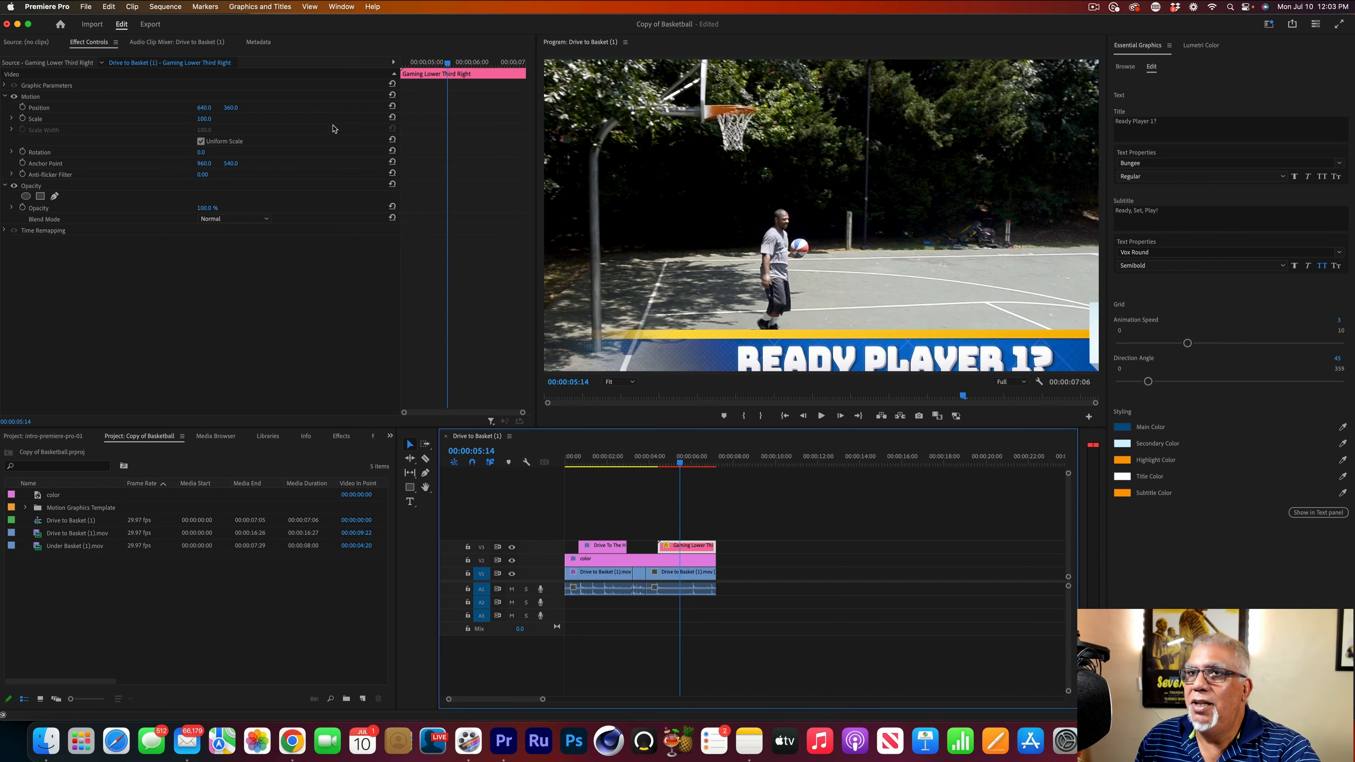
drag(203, 120, 187, 120)
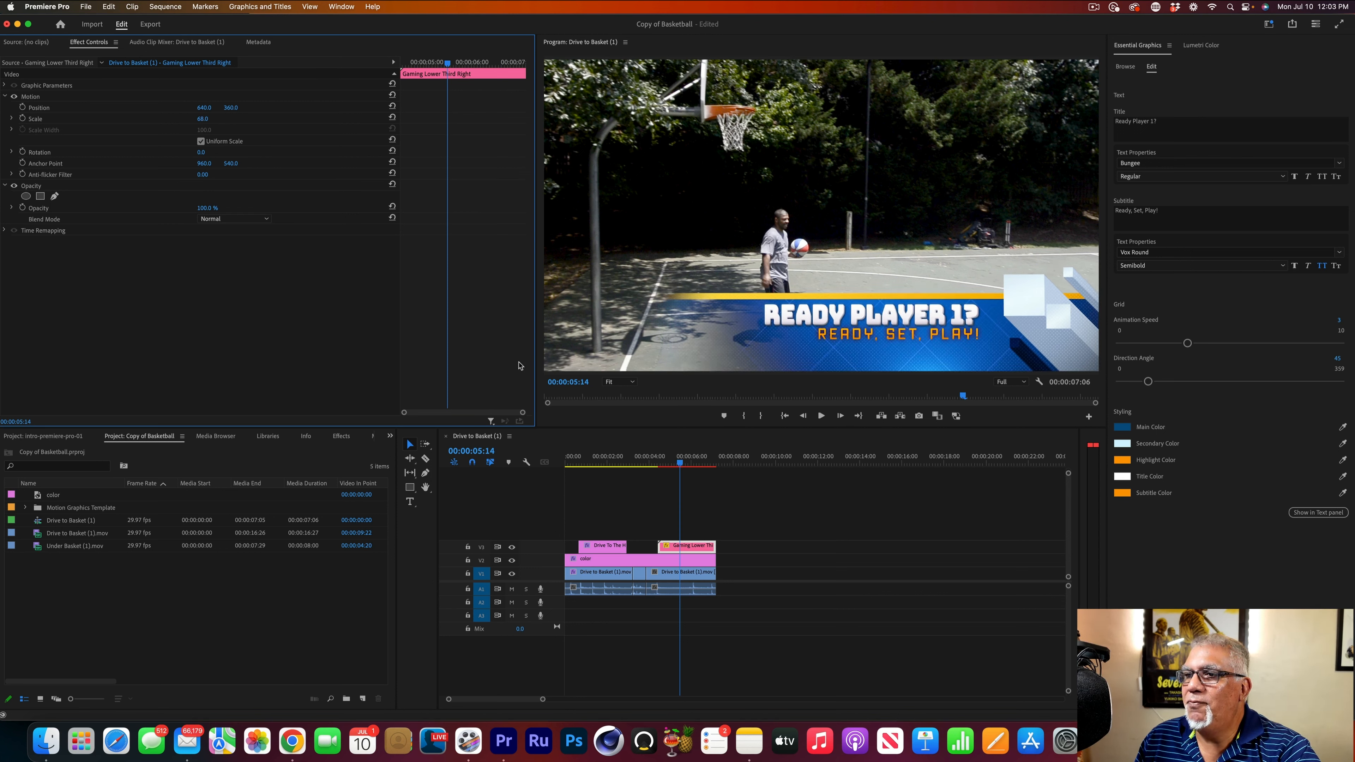
click(644, 464)
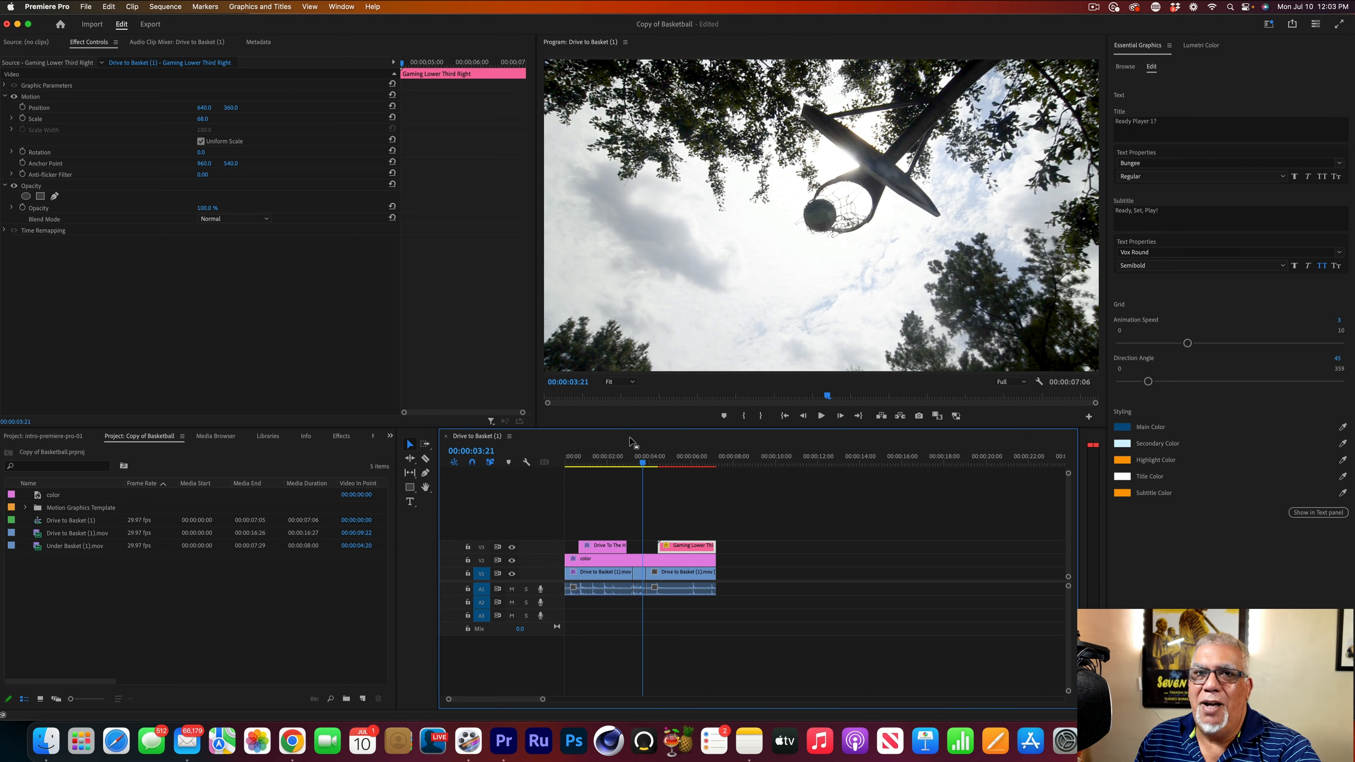
key(space)
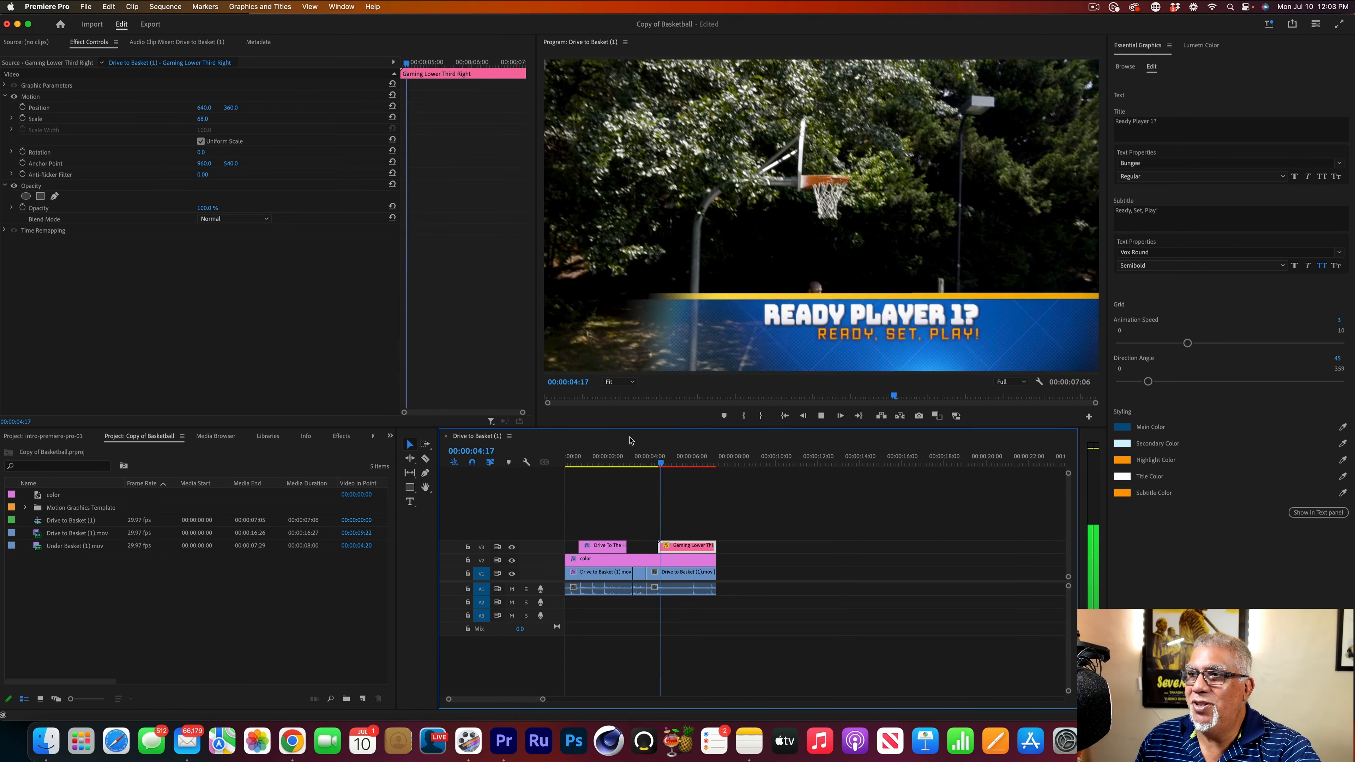
key(space)
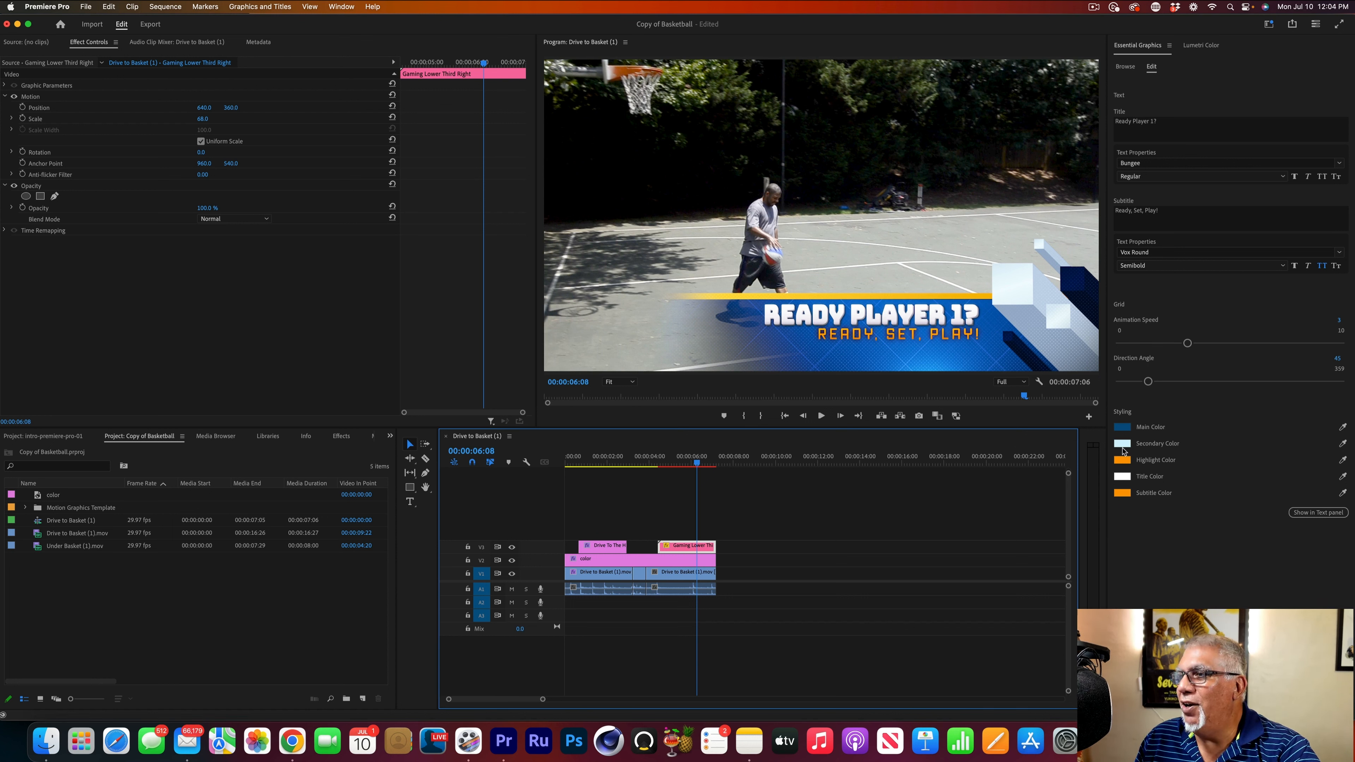
Step: Replace the lower third's subtitle text with the basketball player's full name
click(1166, 212)
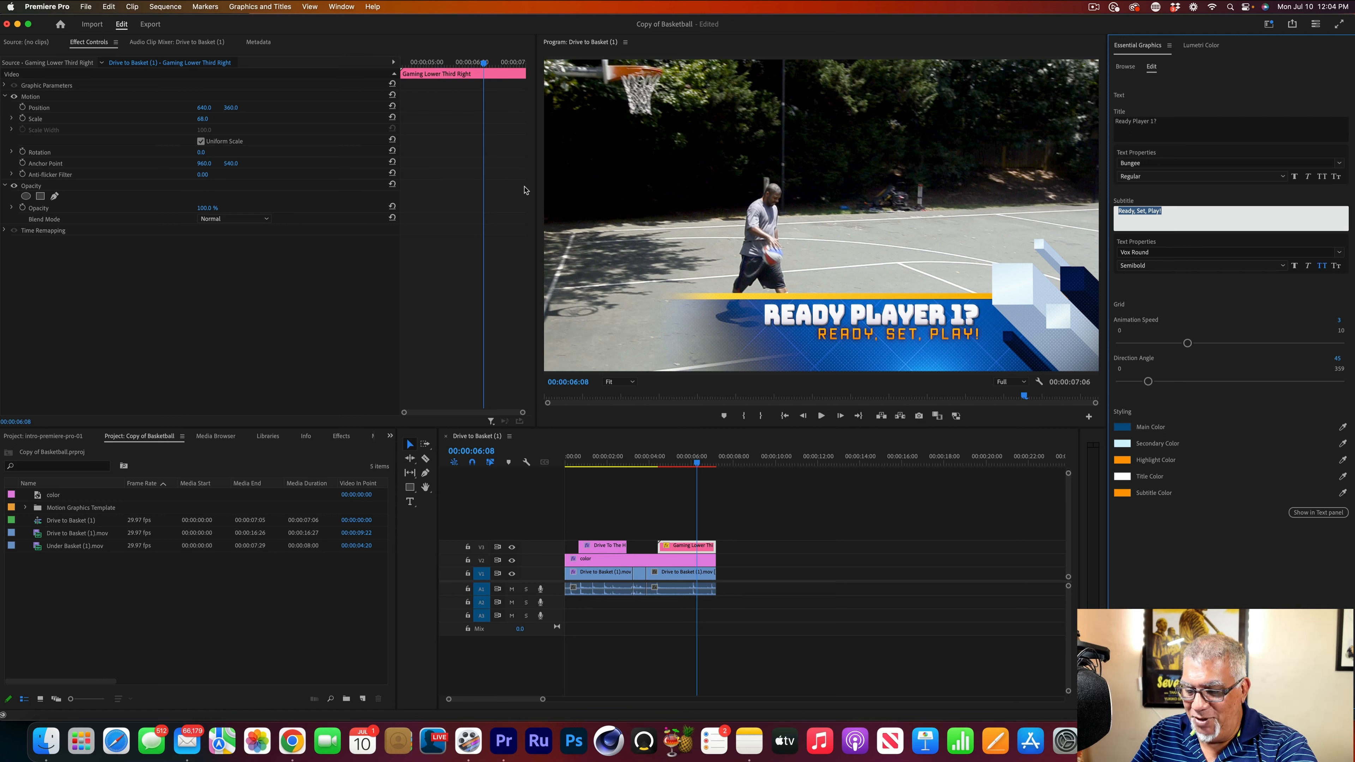
text(Daryl)
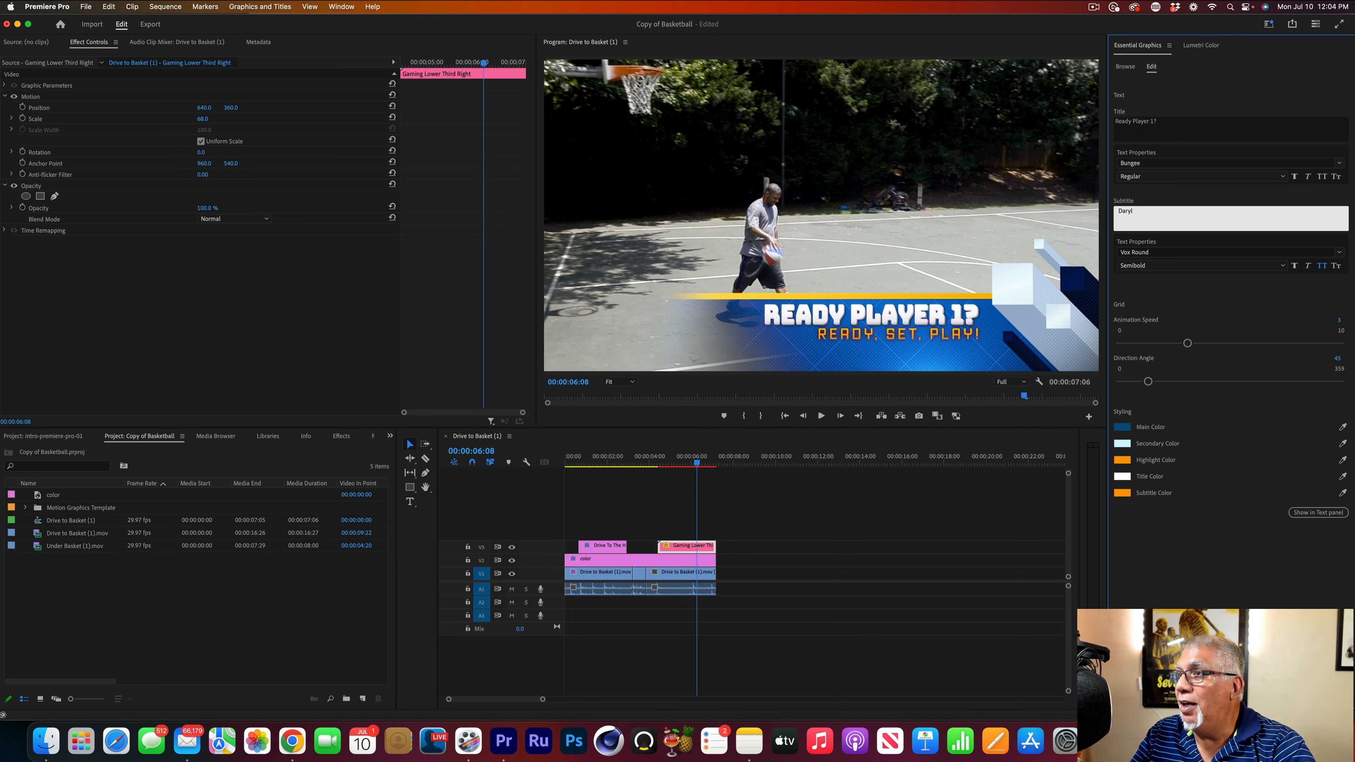
text(l Dawkins)
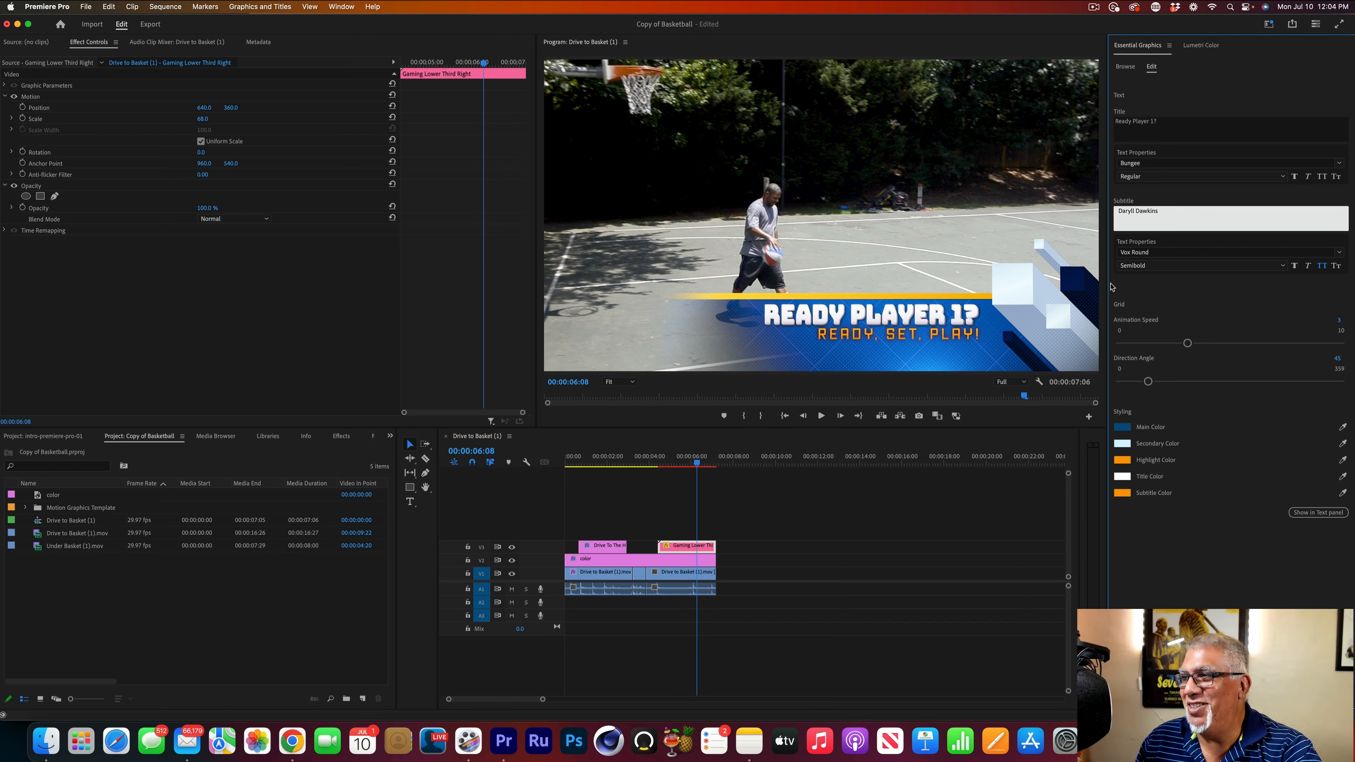
click(1223, 246)
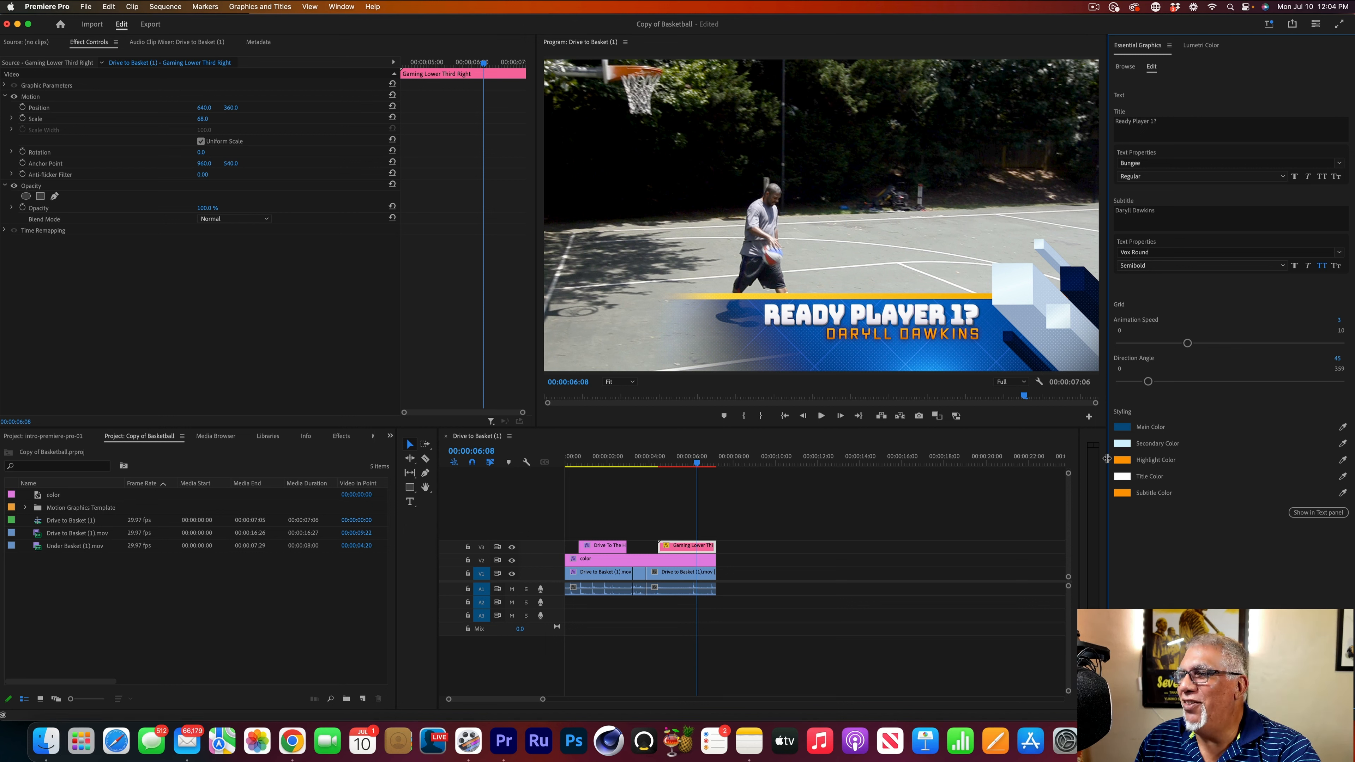
Step: Try a blue highlight color, 0229FC, on the lower third
click(1123, 460)
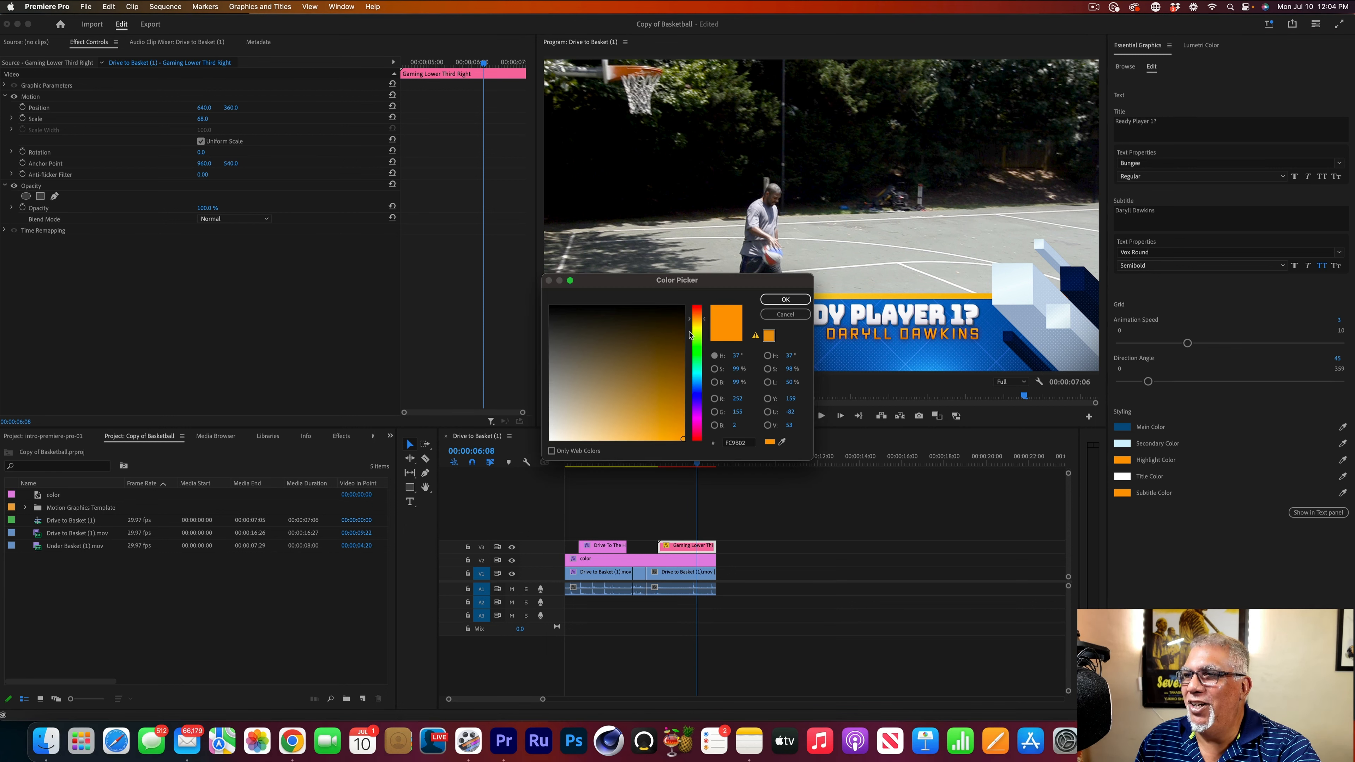
drag(693, 328, 693, 394)
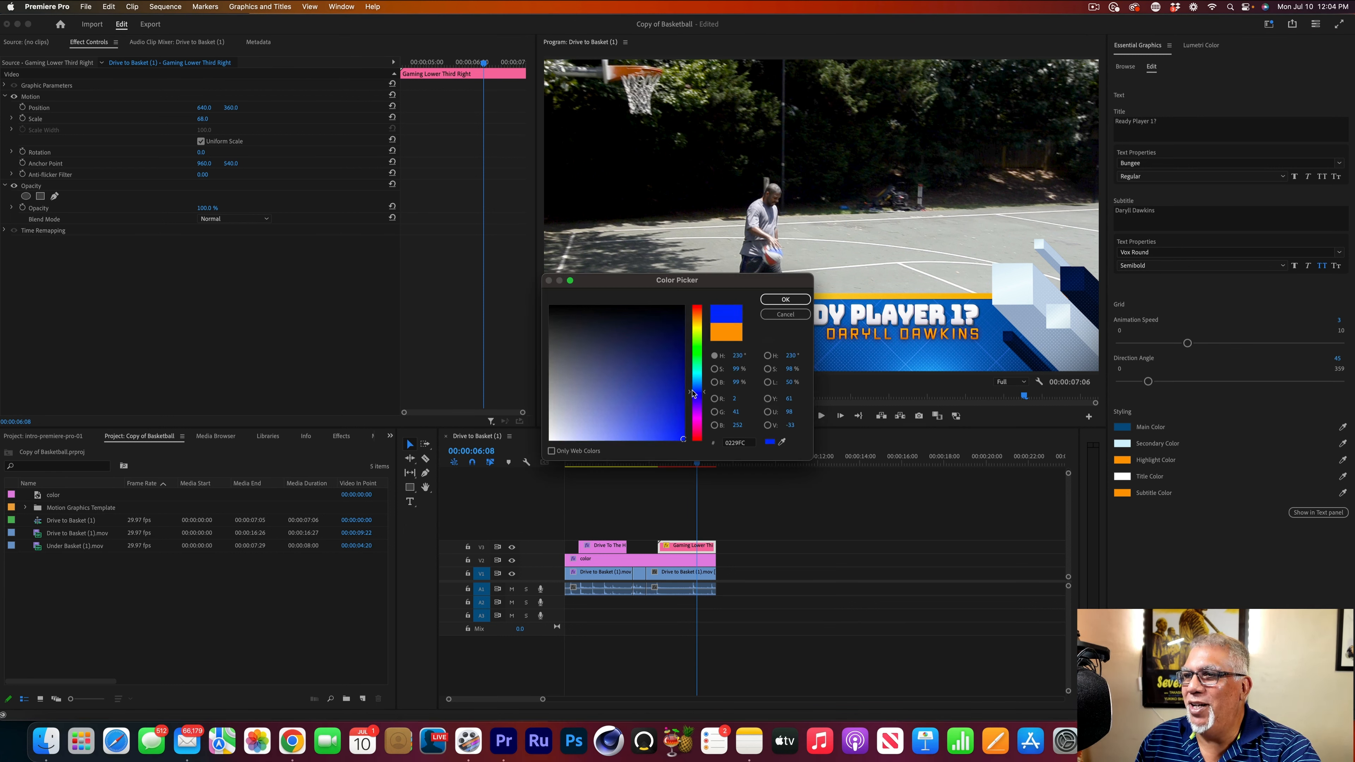
click(778, 299)
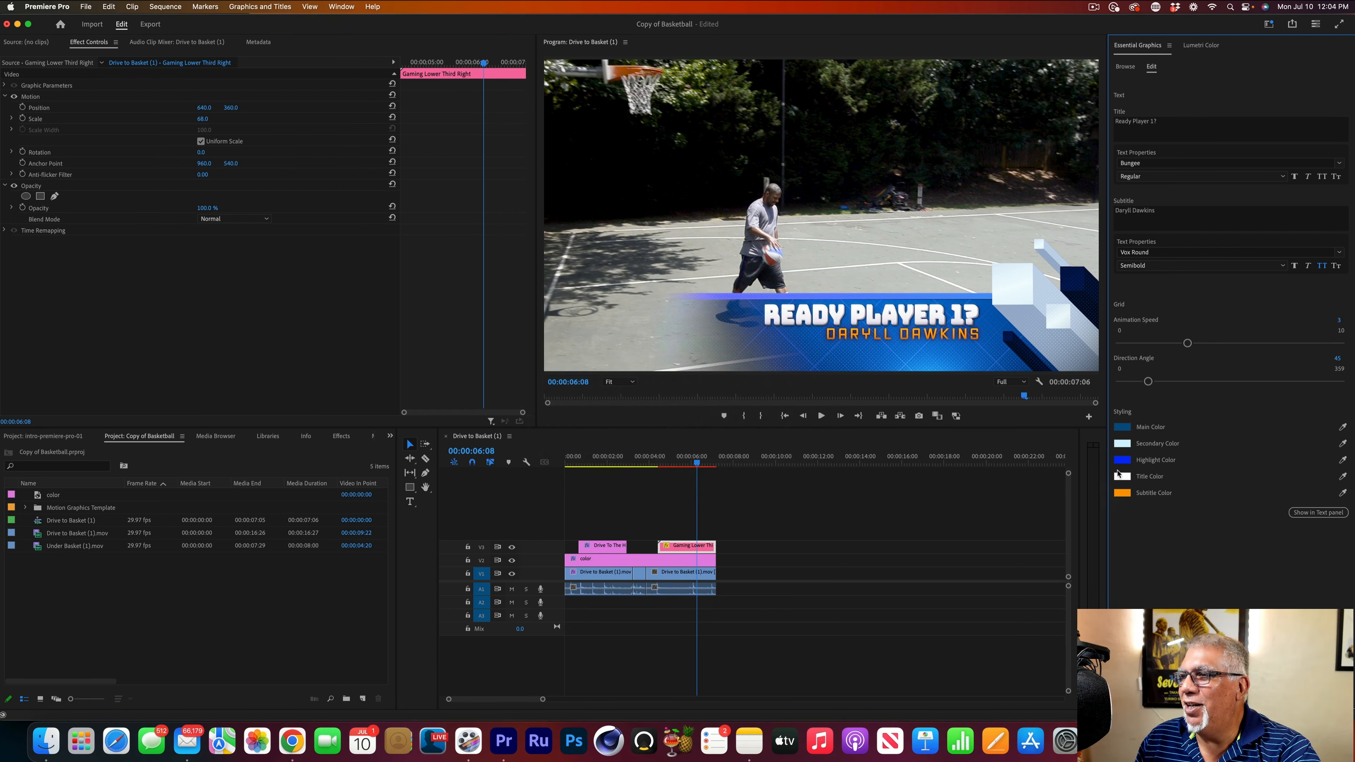
Step: Set the lower third's highlight color to red, FC0202, and play back the sequence where the graphic appears
click(1122, 461)
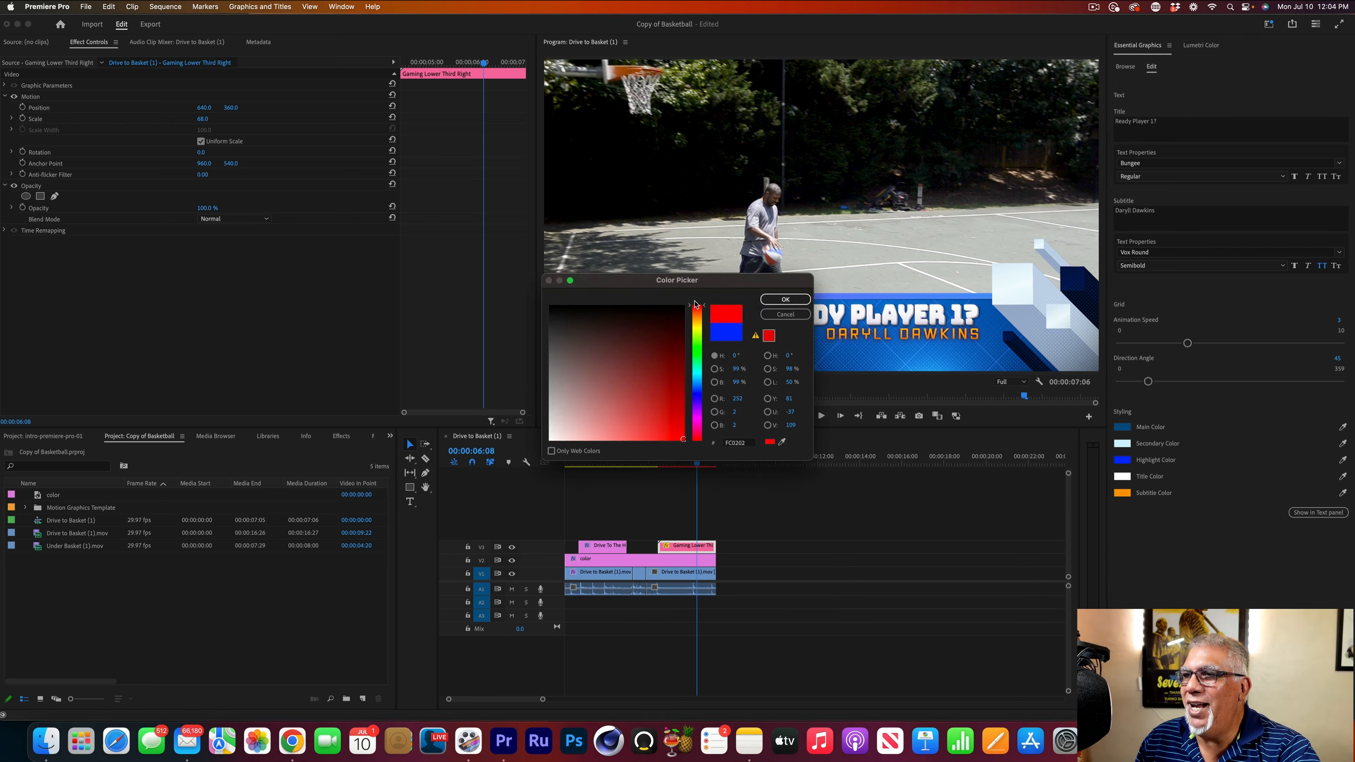
click(772, 303)
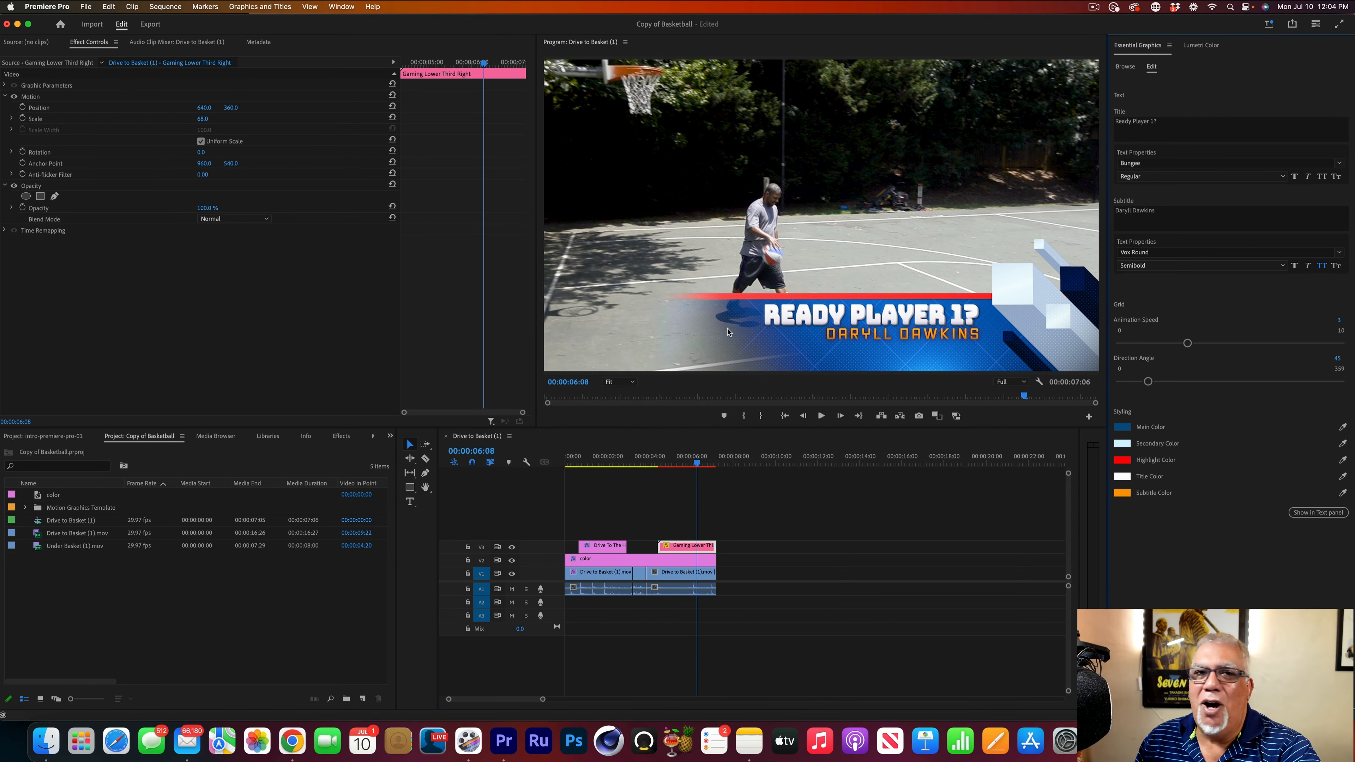
mouse_move(633, 462)
mouse_down()
mouse_move(666, 469)
mouse_move(654, 469)
mouse_up()
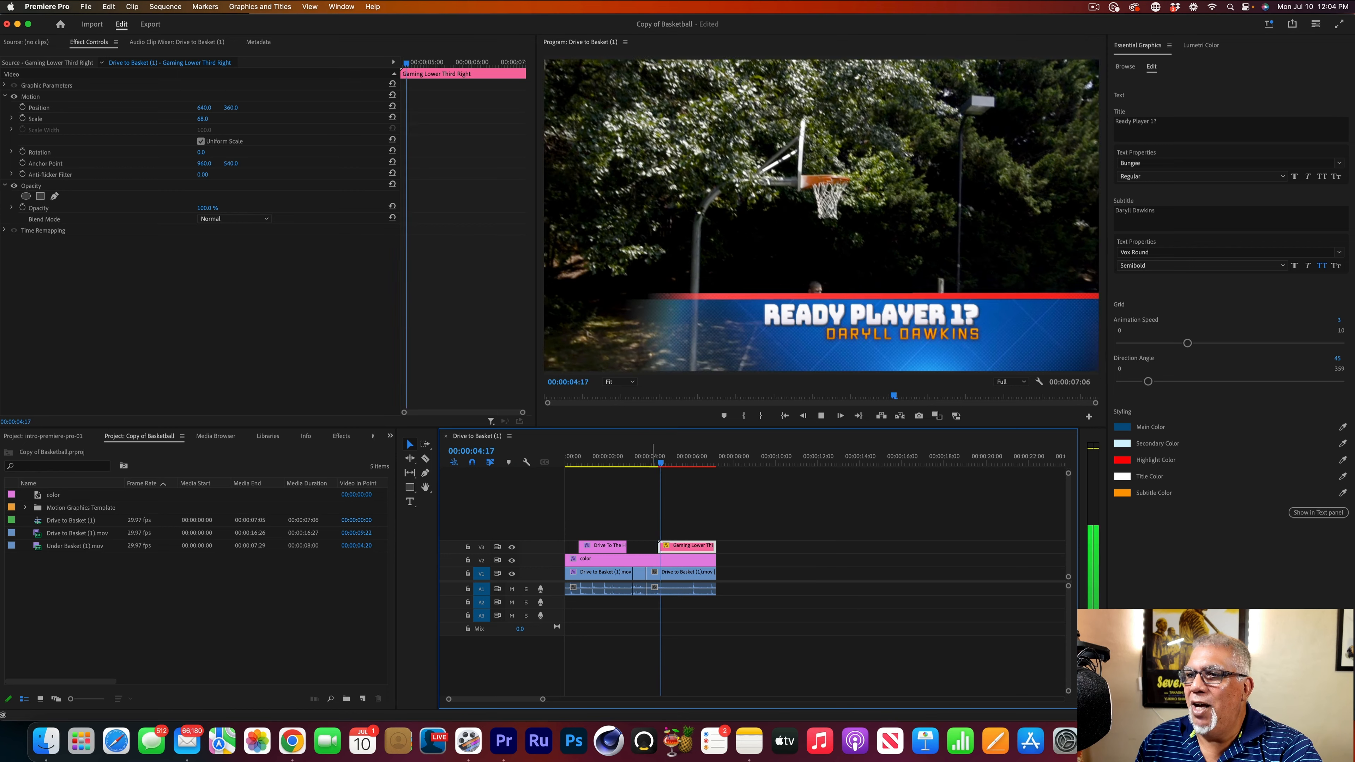
Step: Play back the sequence from just before the lower third through to the end to check the graphic
key(space)
key(Up)
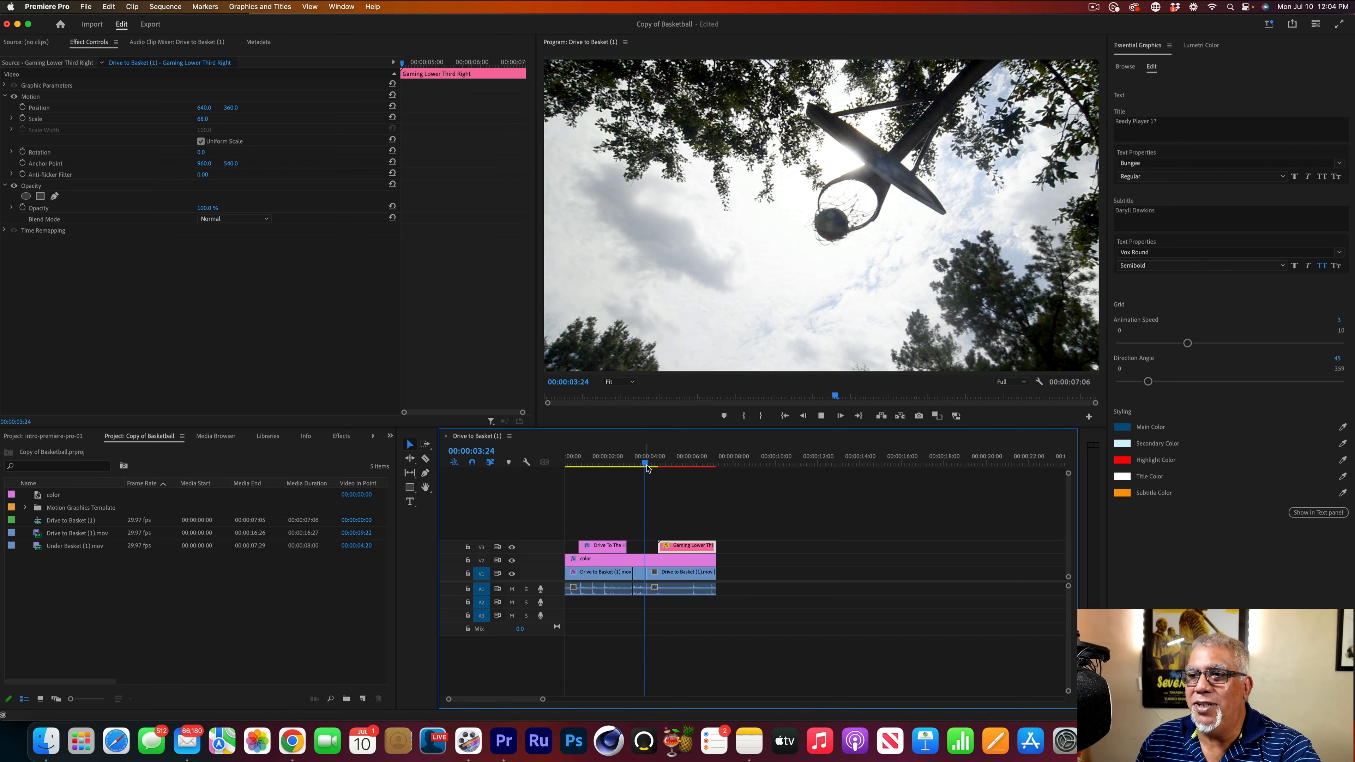
key(space)
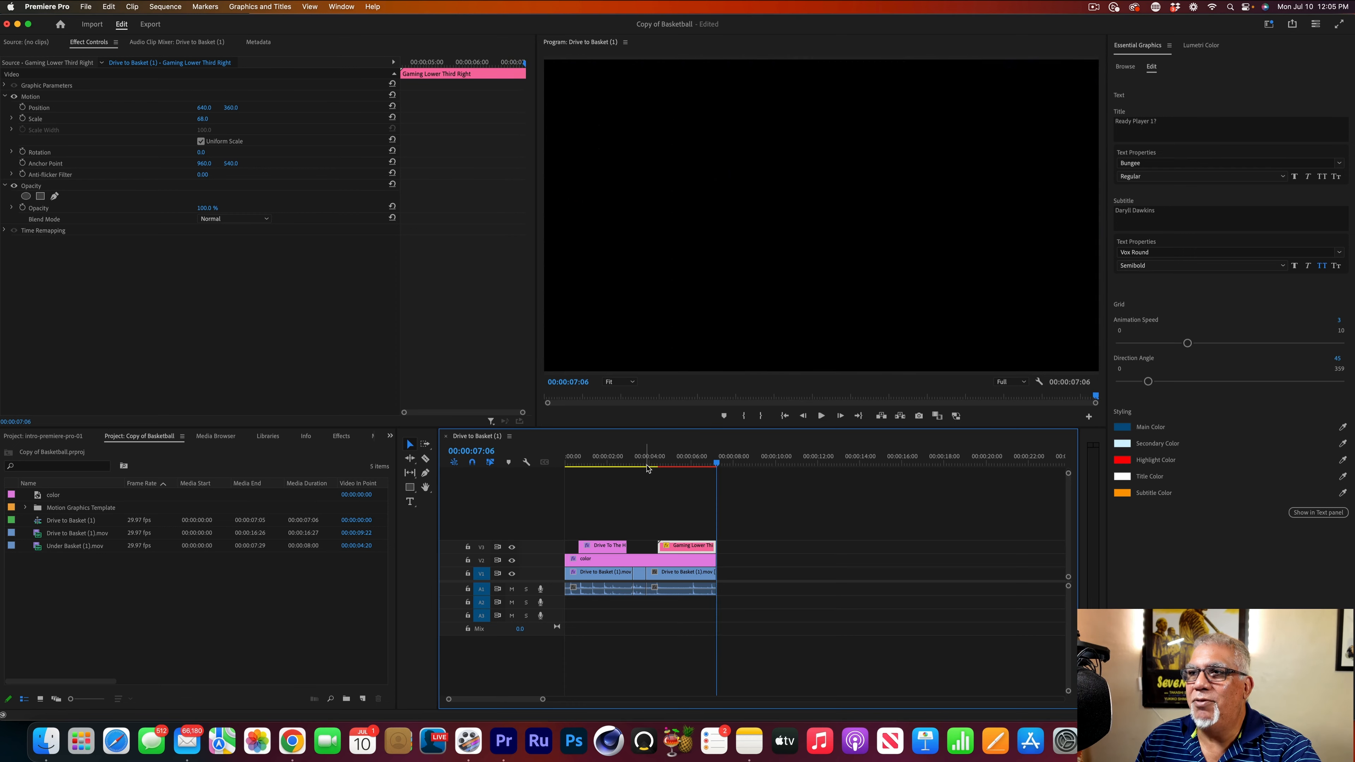
key(space)
key(space)
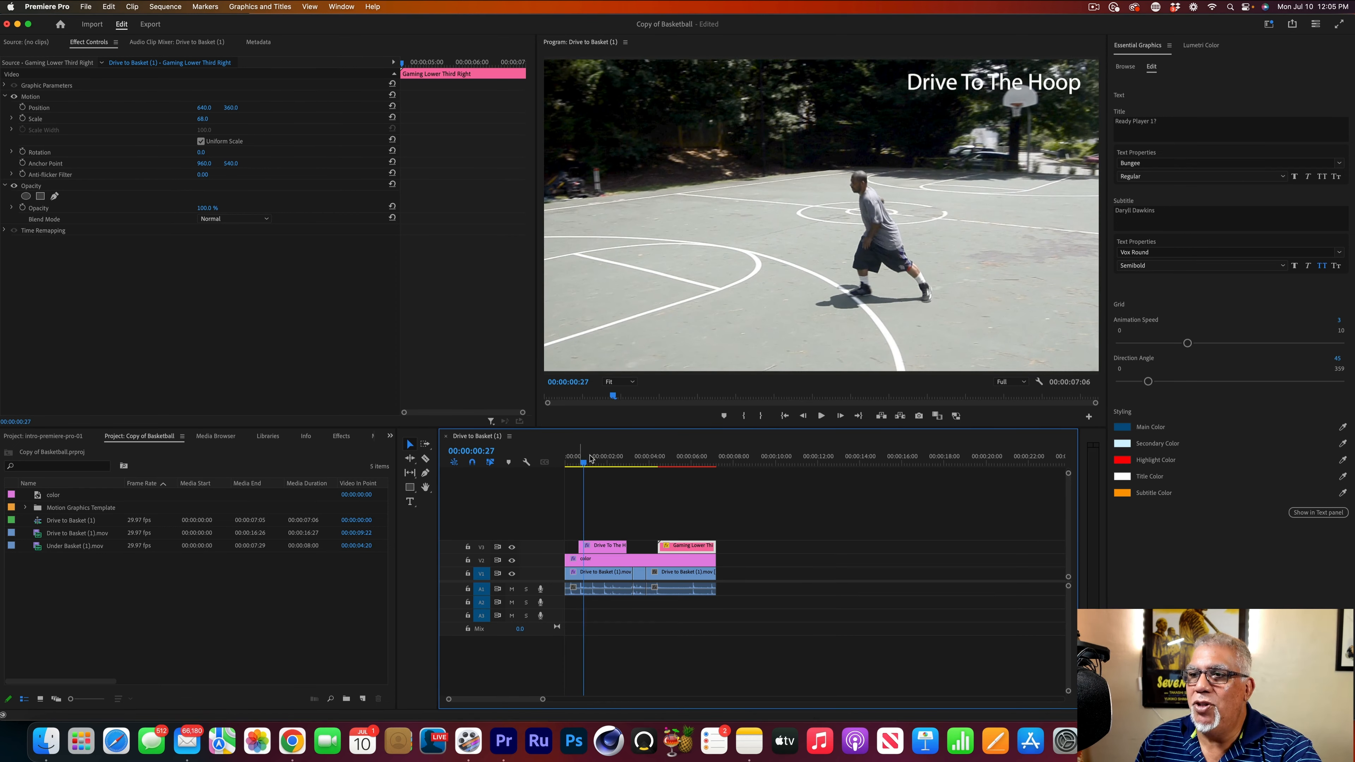
Step: Render the sequence's unrendered section containing the lower third and play the start of the rendered sequence
click(651, 466)
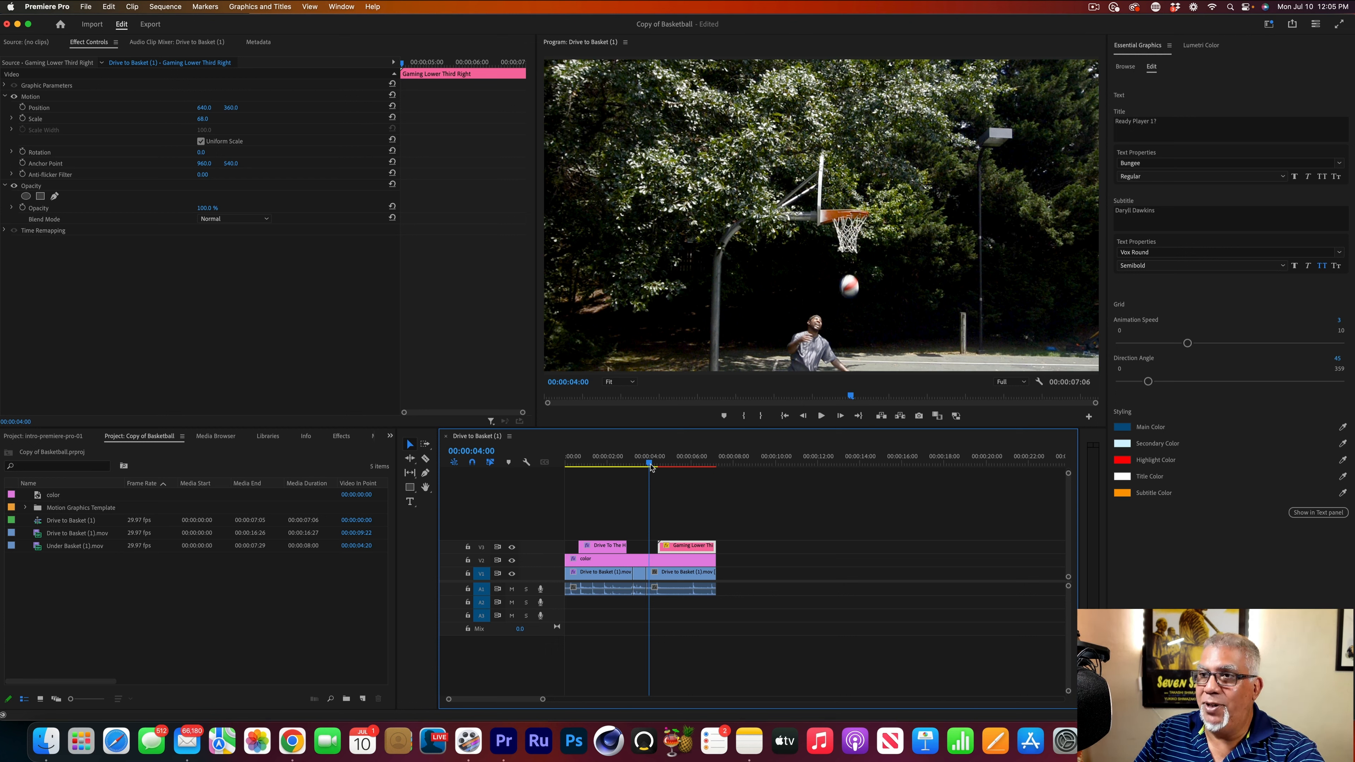
key(Return)
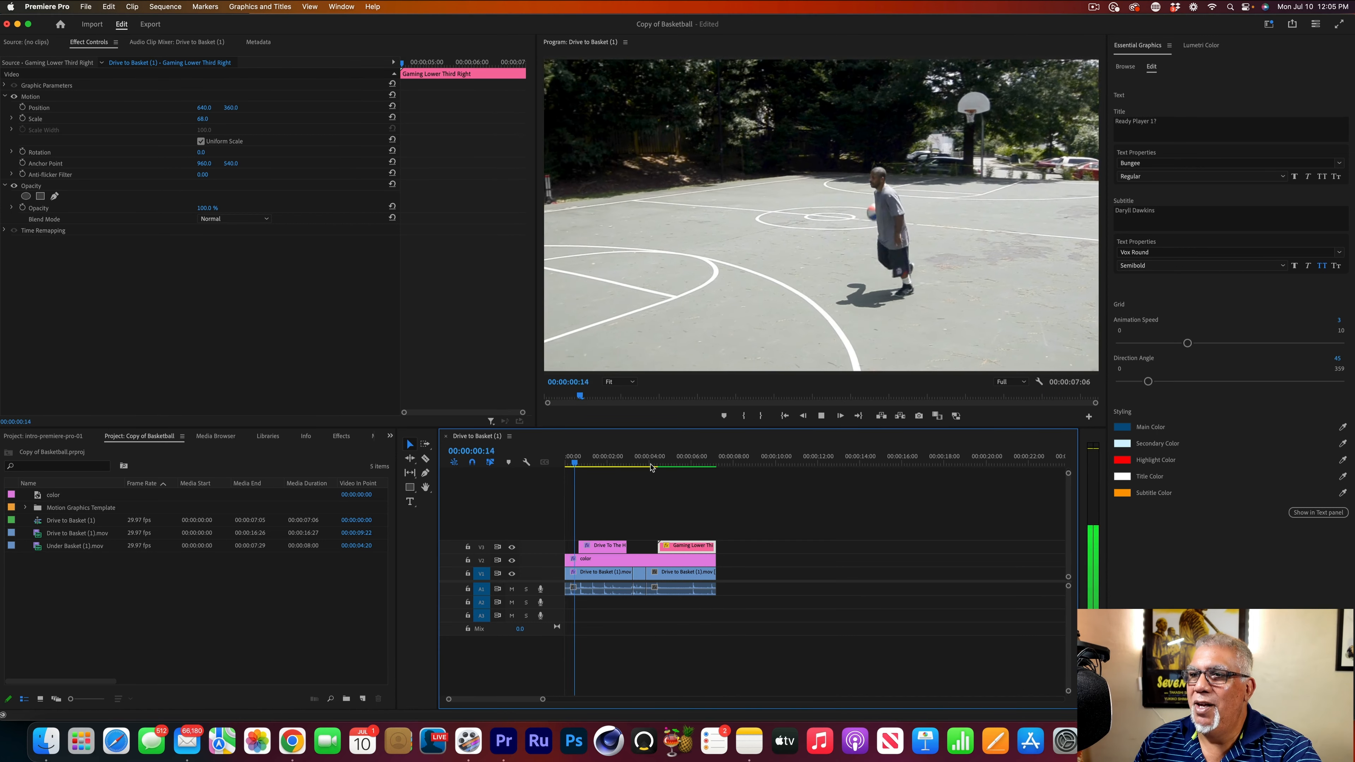
key(space)
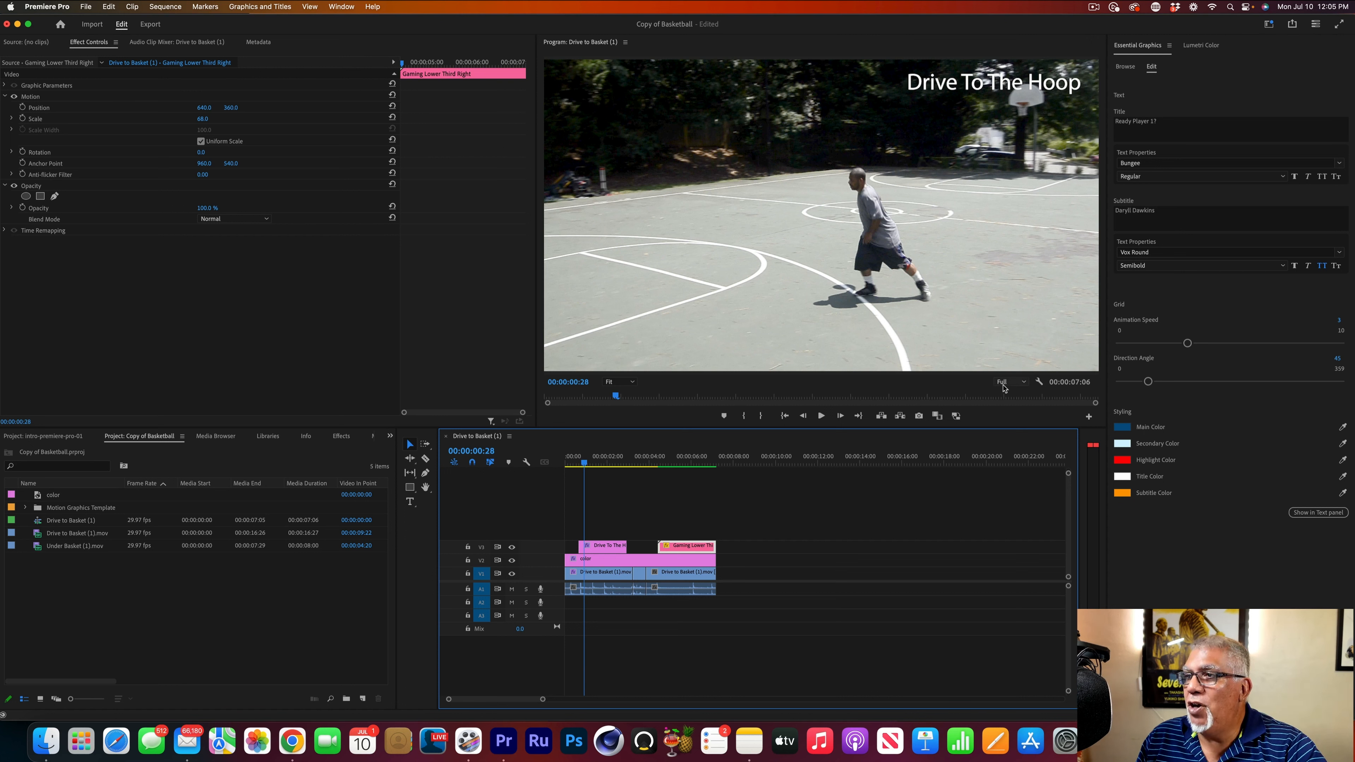
Step: Examine the program monitor's playback resolution options without changing them, and place the playhead at 00:00:01:28
click(1022, 384)
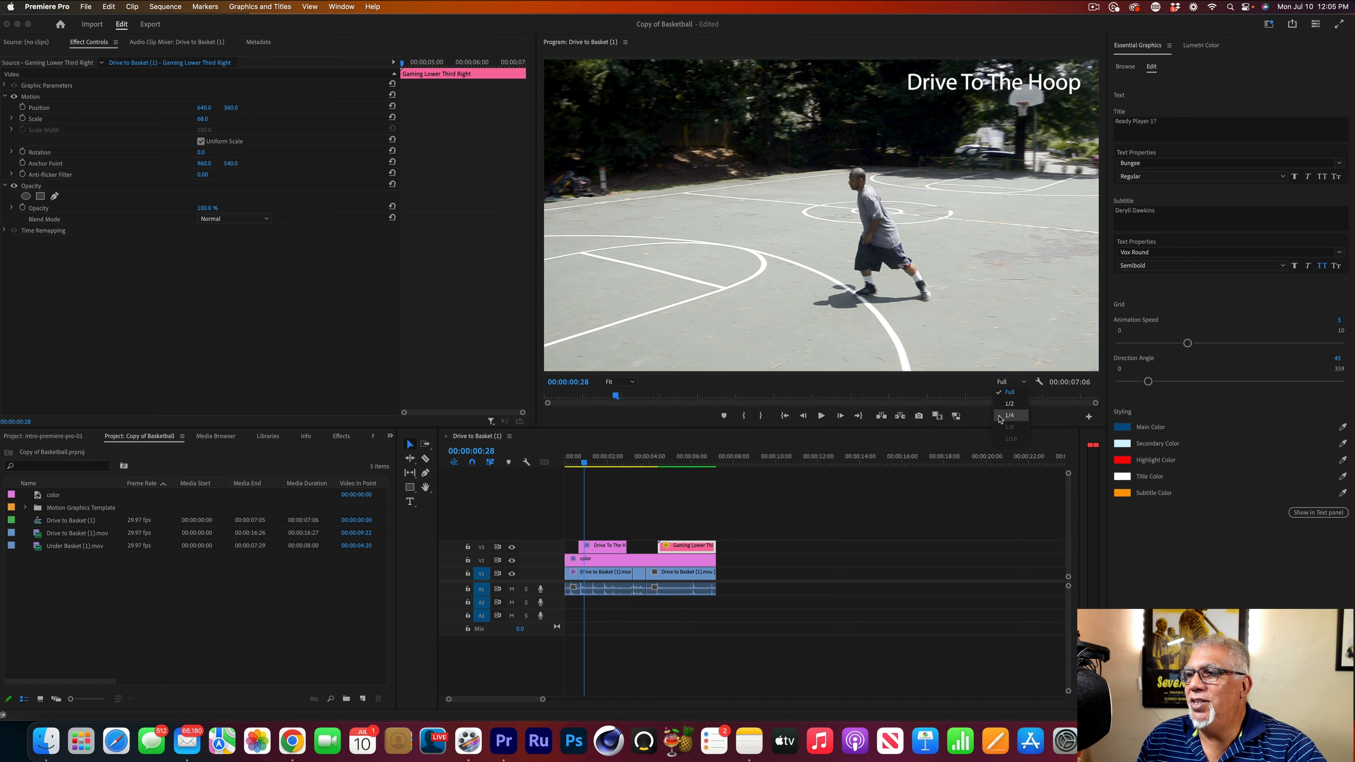
click(783, 334)
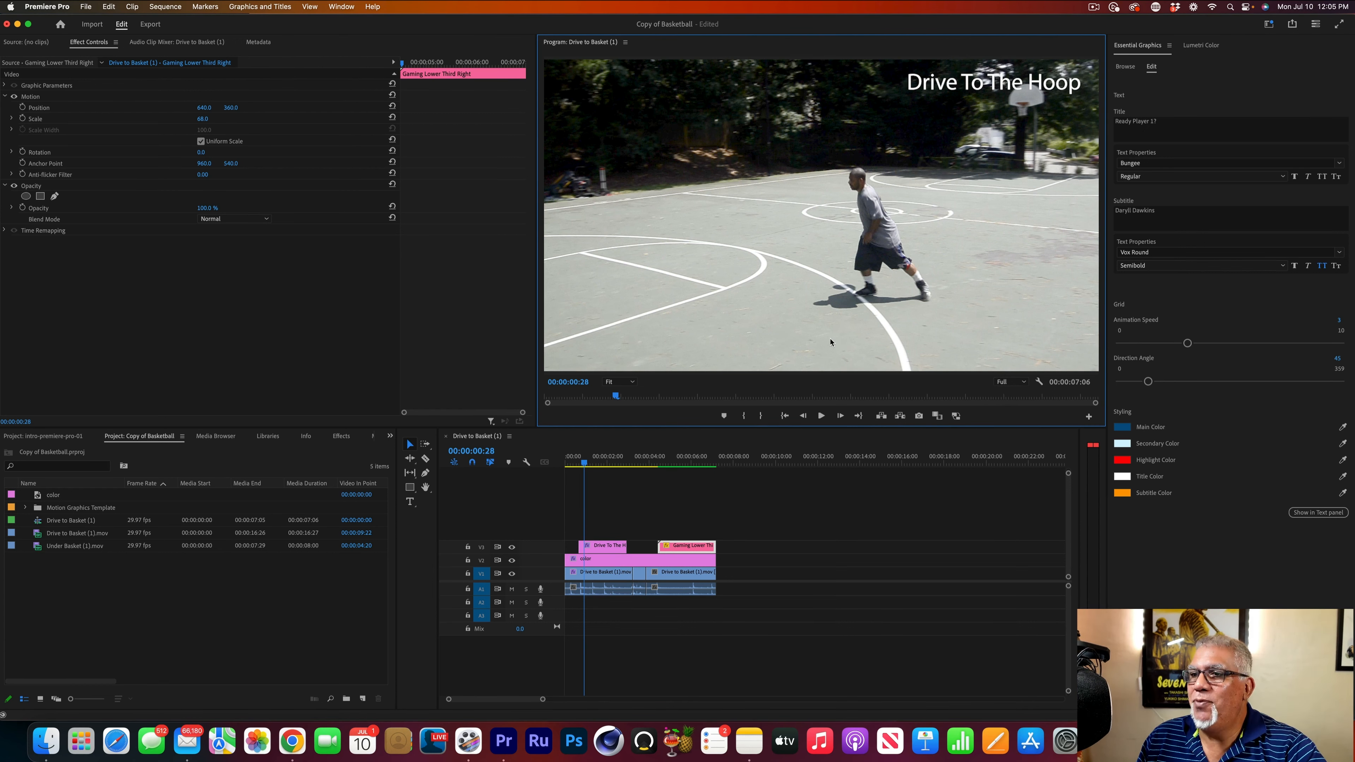
click(605, 469)
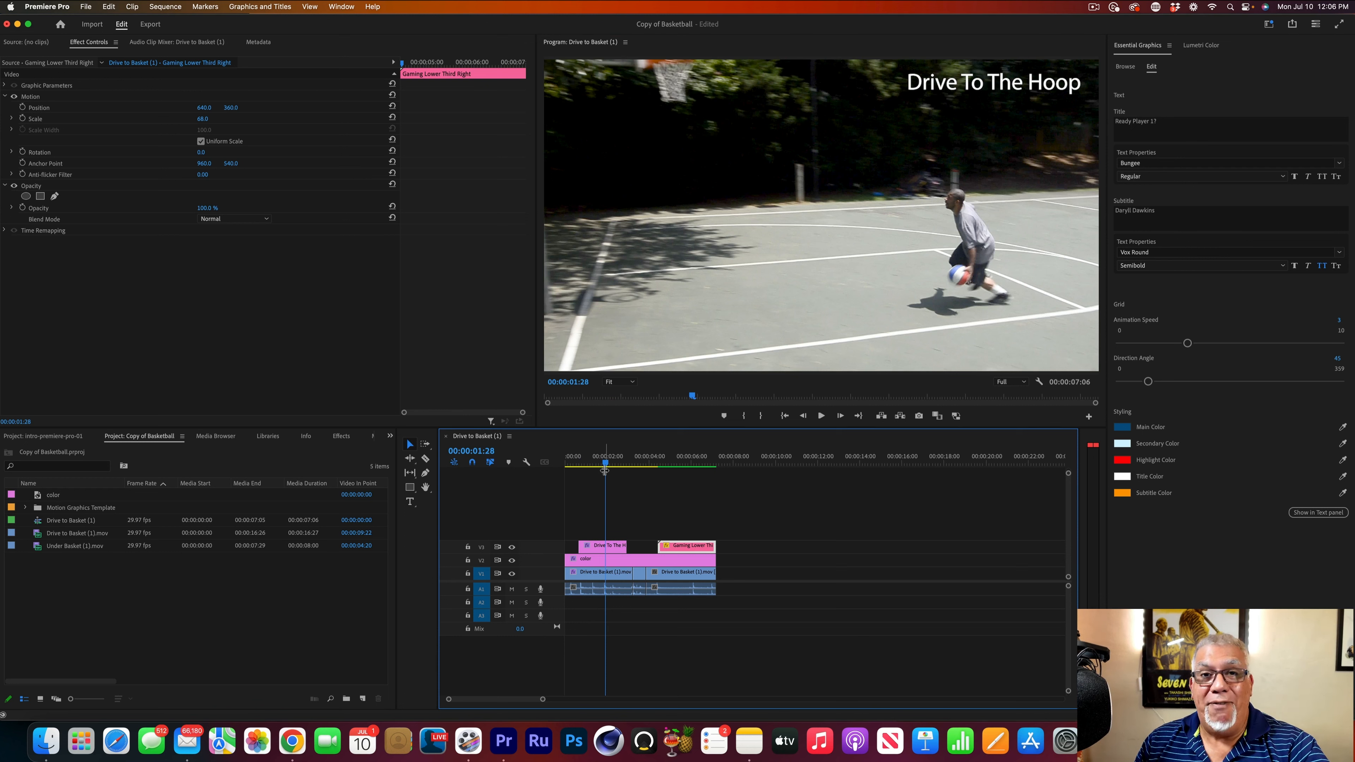